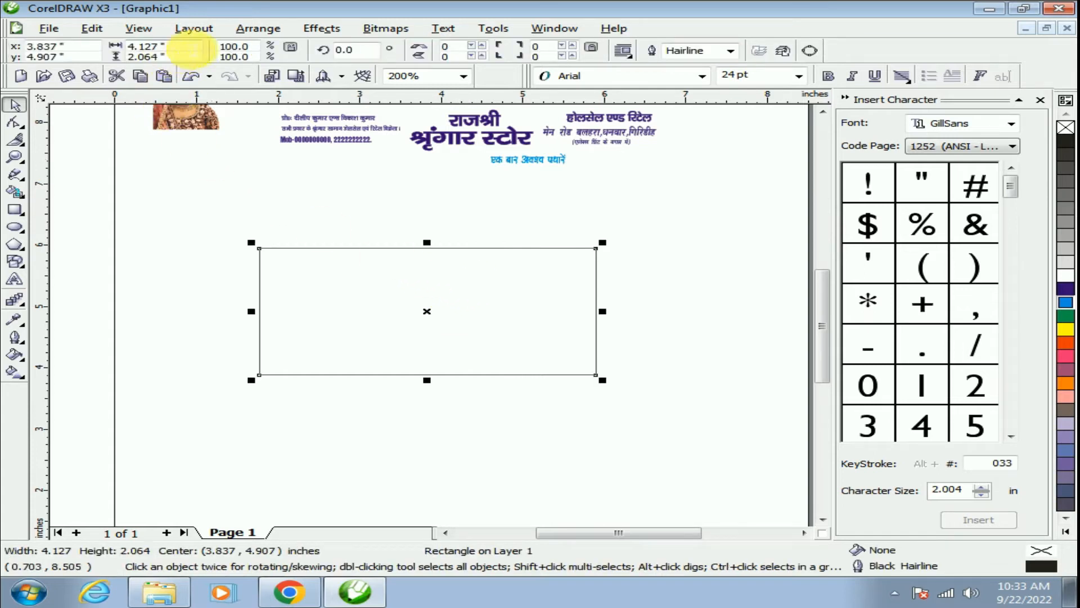
Set the large rectangle's size to 3 in wide by 1.75 in high
click(231, 197)
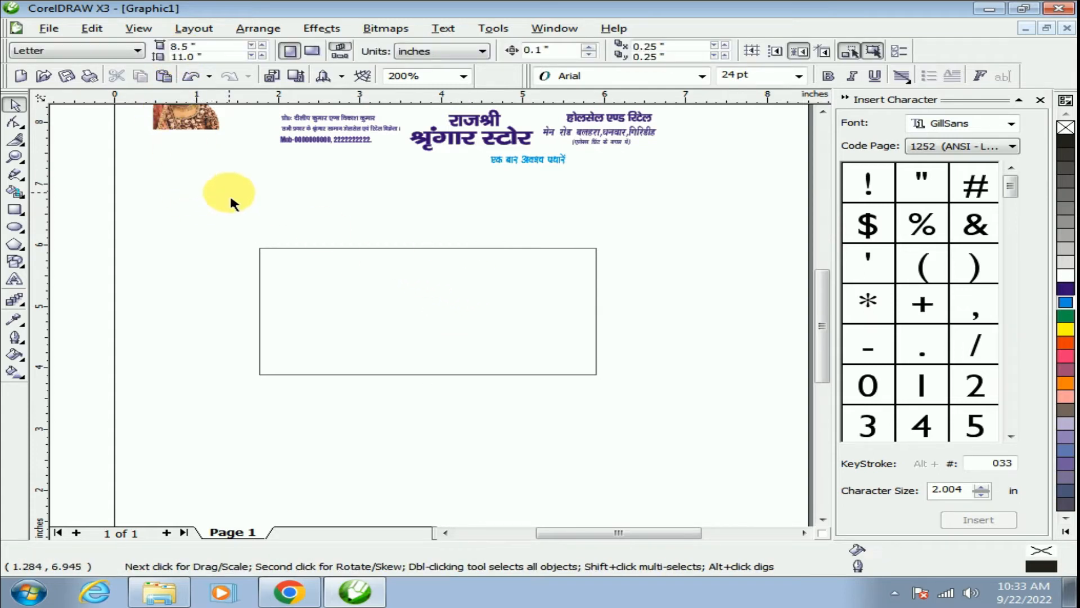
click(340, 285)
drag(198, 48, 114, 52)
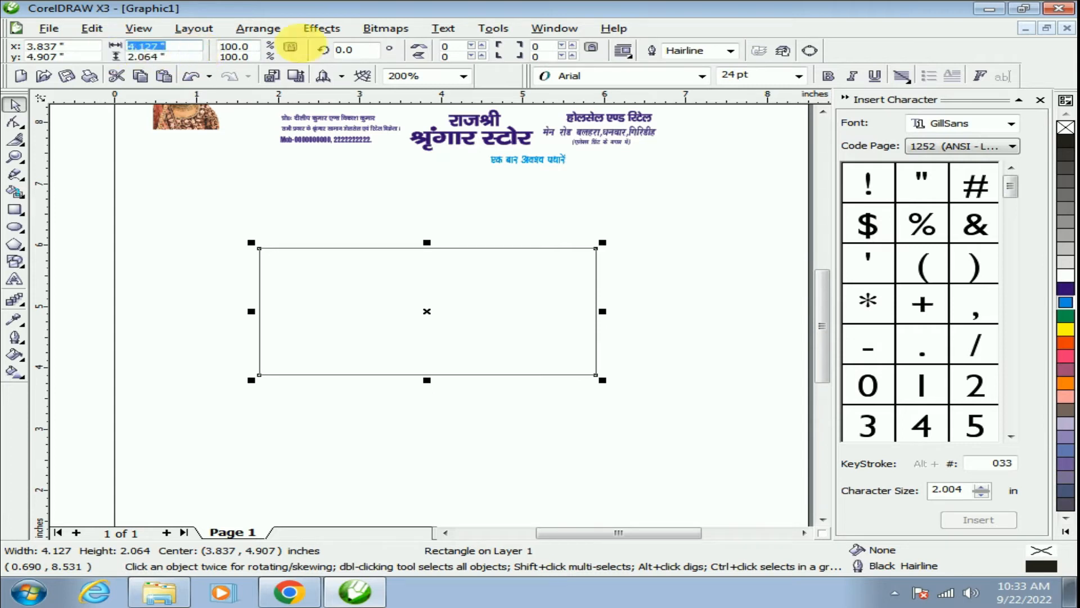
text(3)
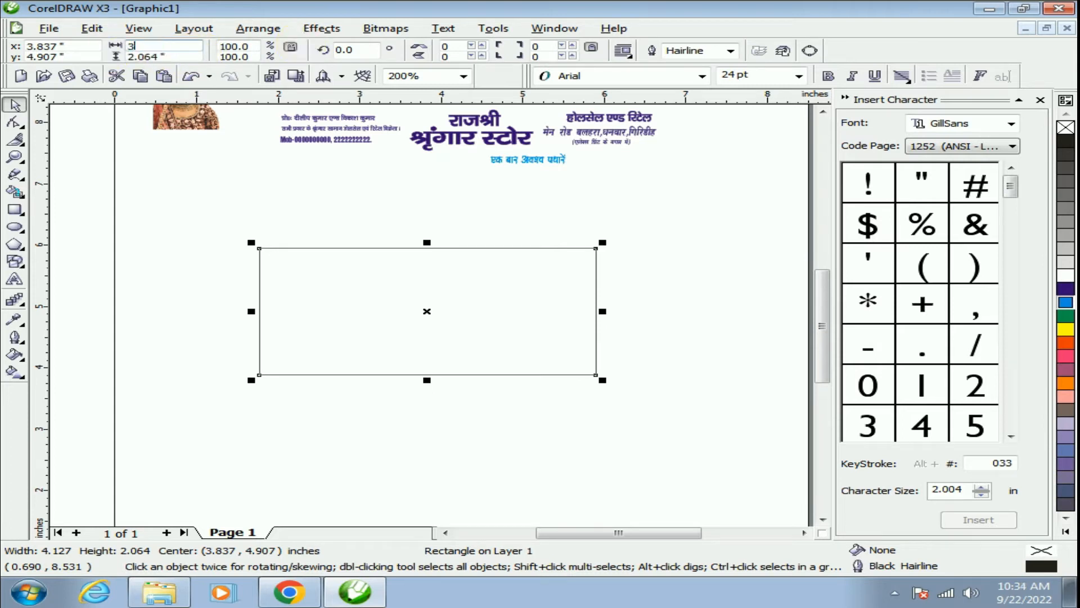
key(Tab)
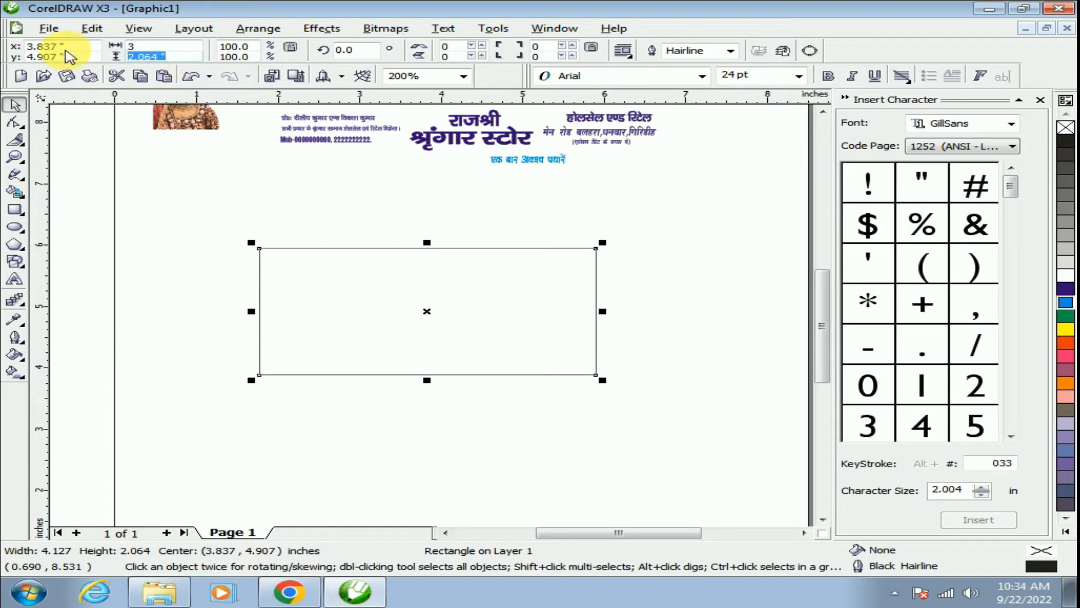
text(1.75)
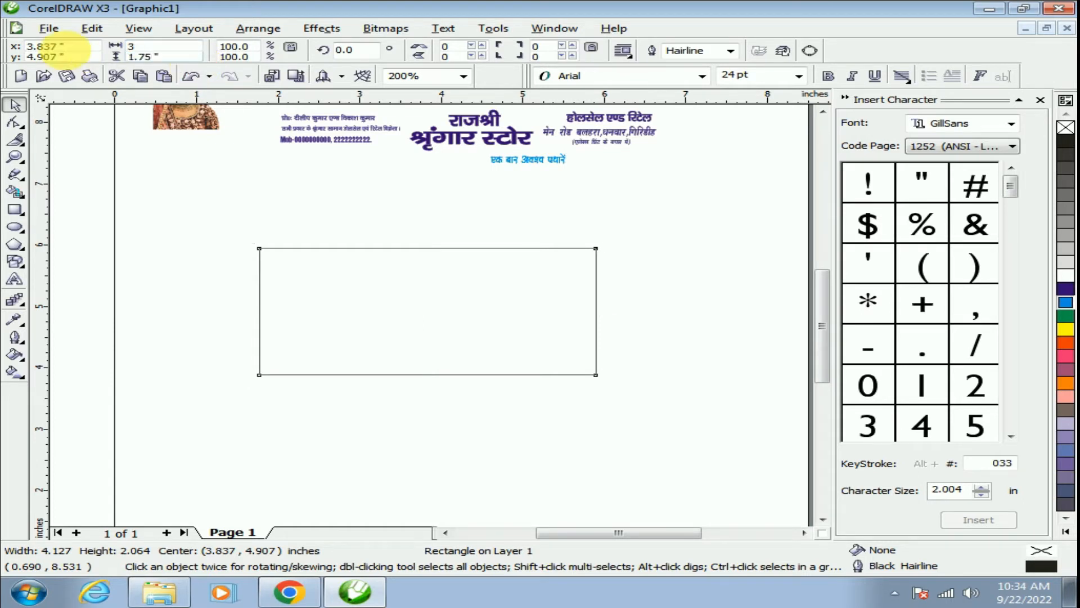
key(Return)
click(416, 219)
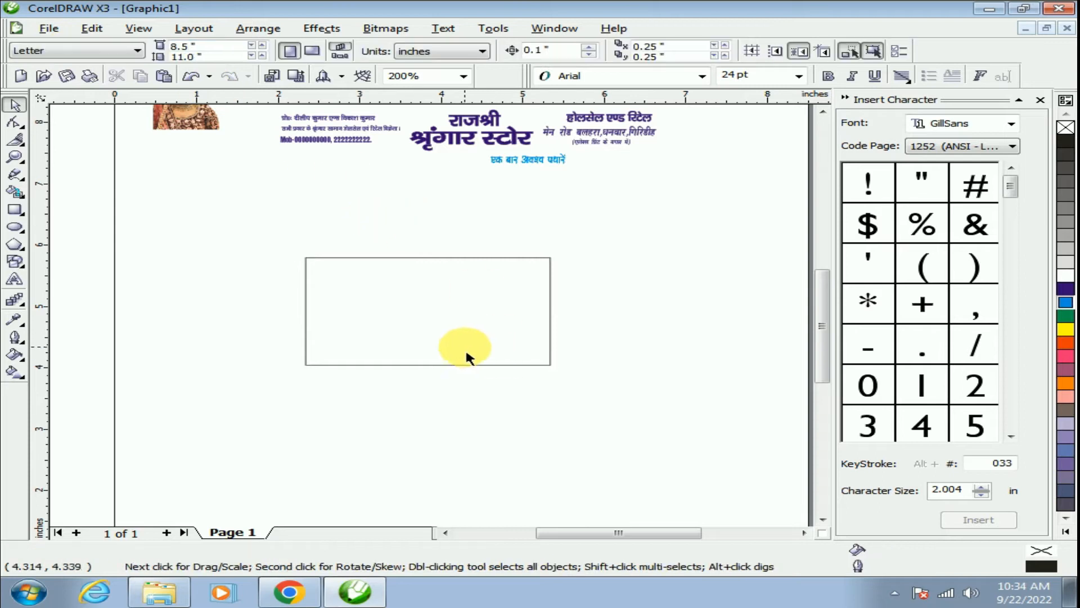
Move the 3 × 1.75 in rectangle down the page to a centre at about 3.90, 4.17 in
scroll(433, 316, up, 2)
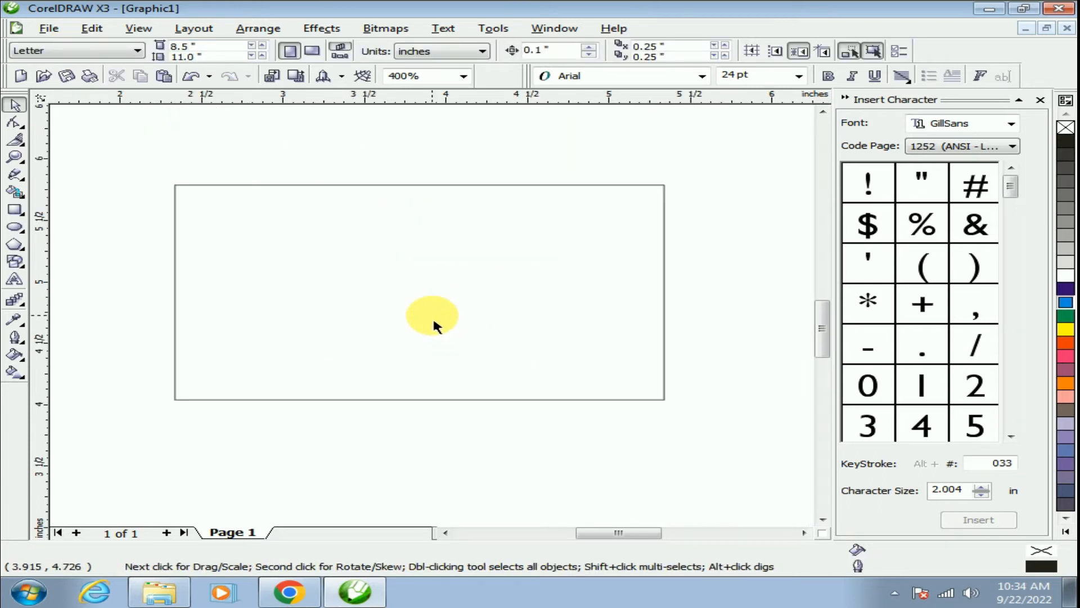
click(457, 310)
drag(456, 302, 467, 391)
scroll(461, 391, down, 1)
scroll(448, 324, up, 1)
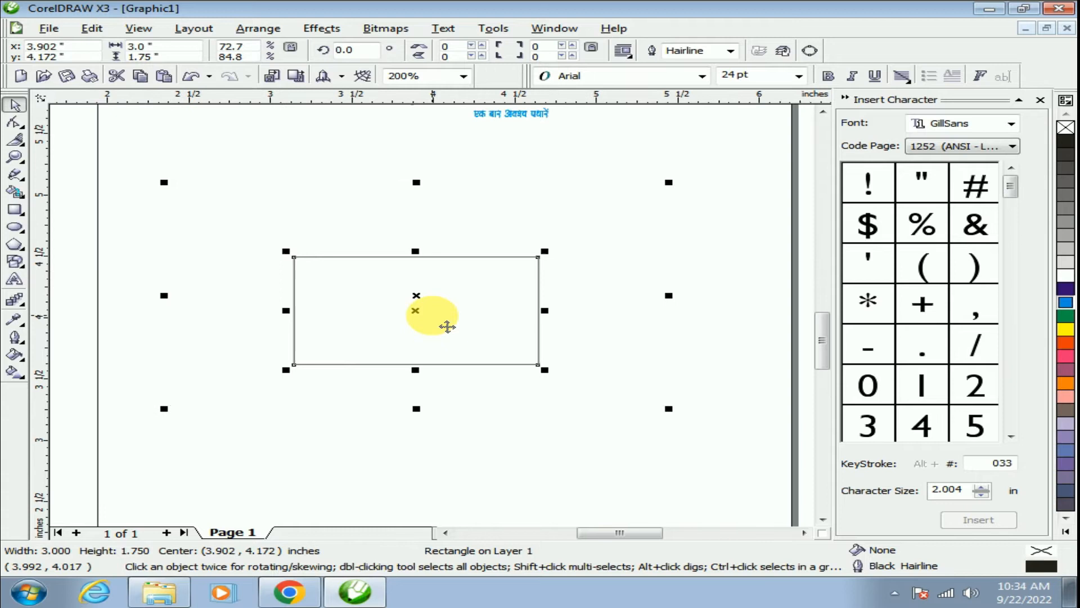
click(516, 465)
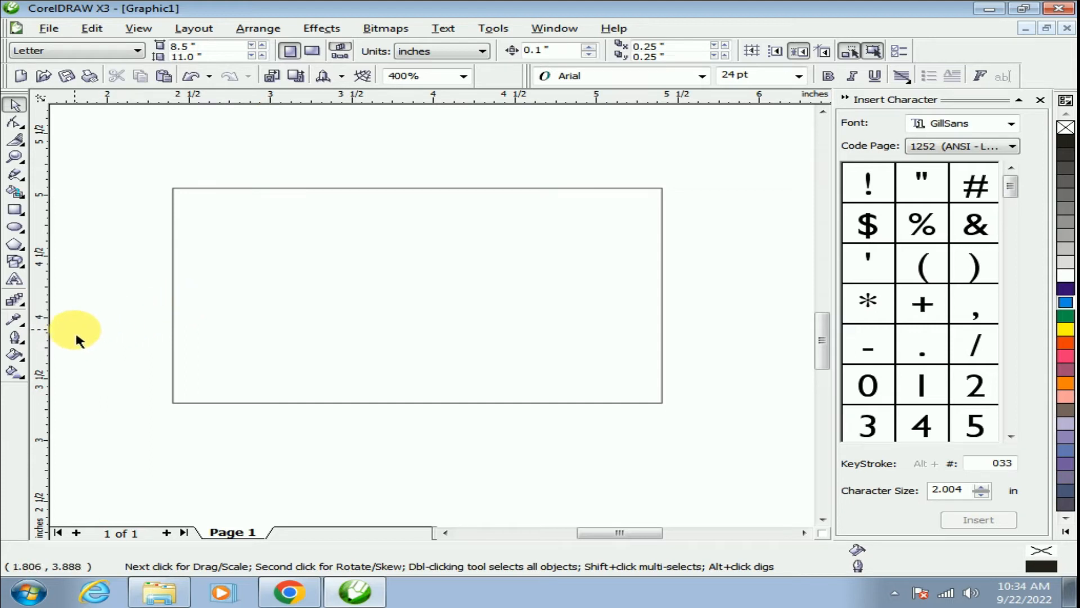
Draw a closed four-sided Freehand shape about 1.5 × 1.75 in over the rectangle's right side, with a slanted left edge
click(16, 175)
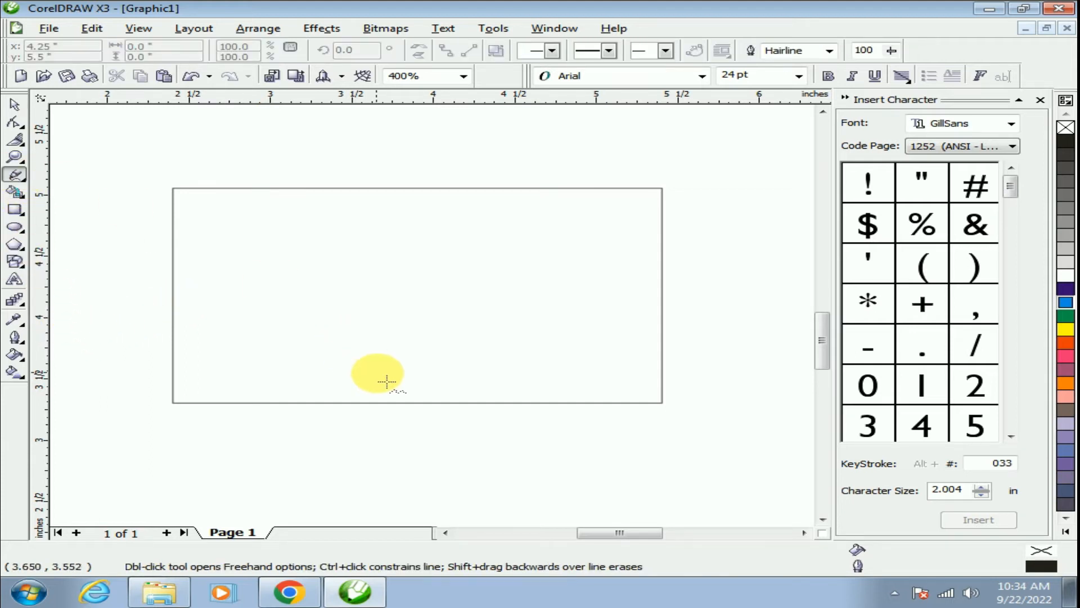
click(417, 403)
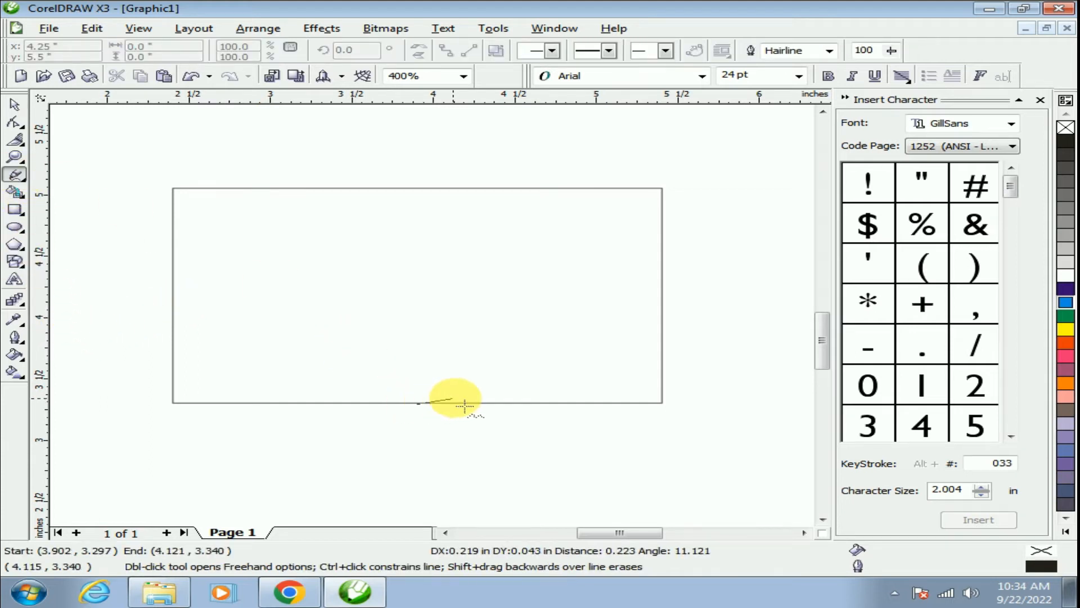
click(663, 403)
click(662, 403)
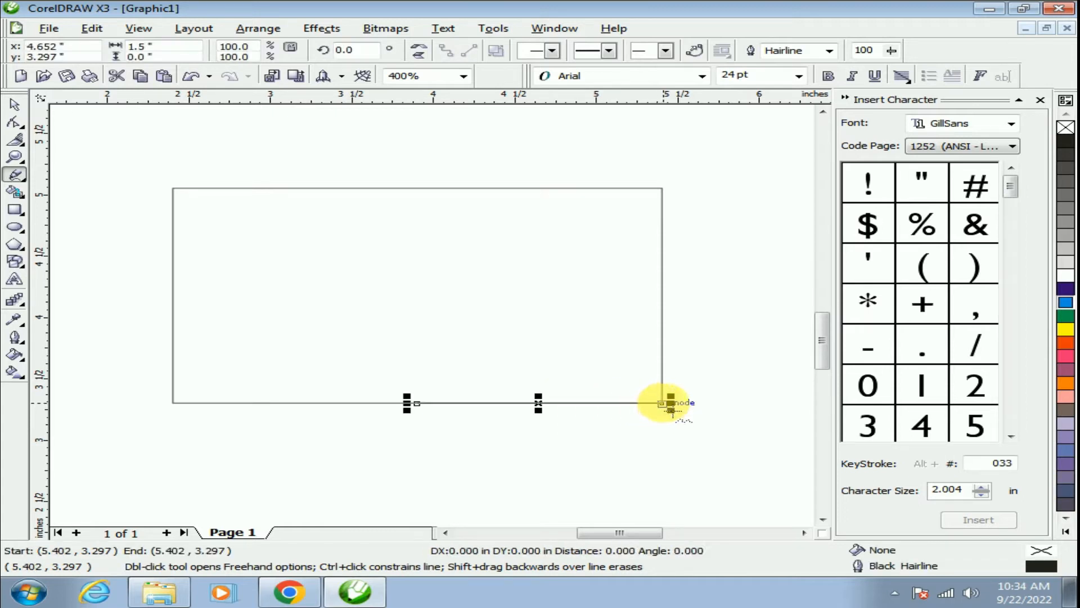
click(662, 189)
click(663, 189)
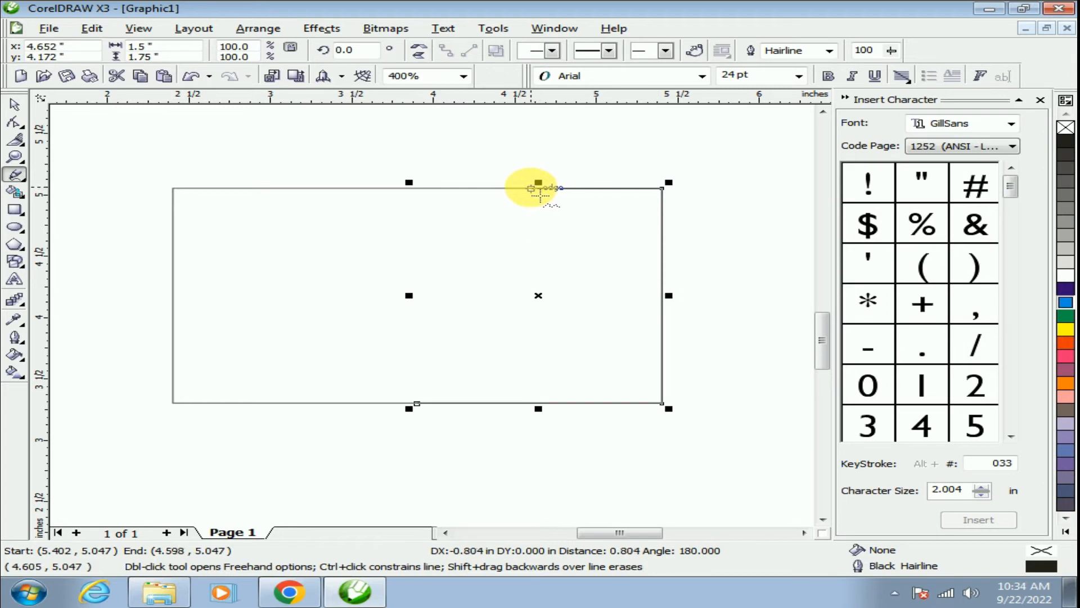
click(530, 188)
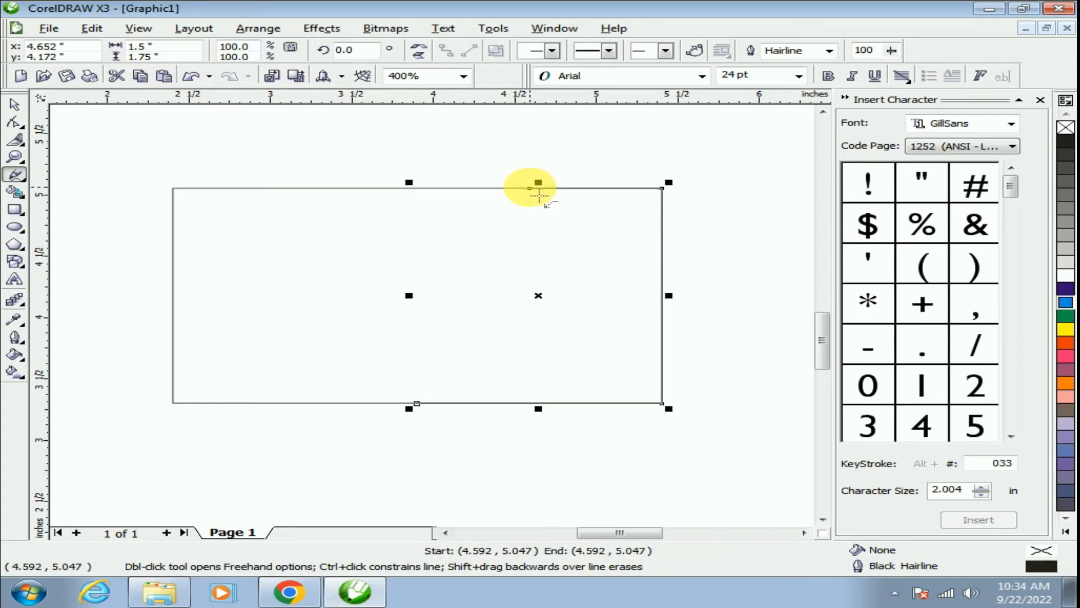
click(417, 404)
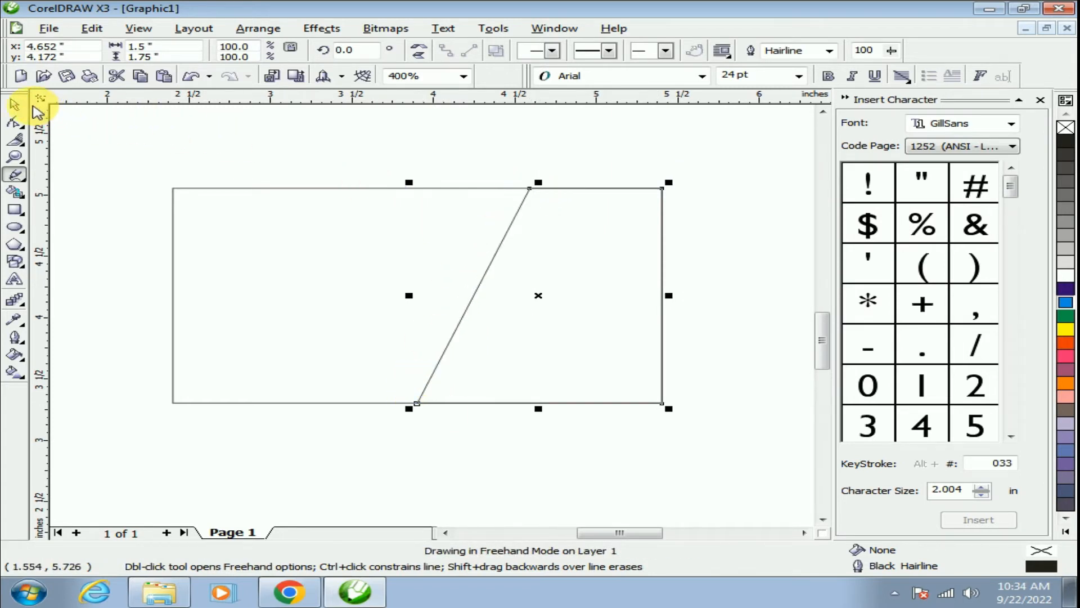
Give the slanted right-hand shape a red fill and a red outline
click(14, 104)
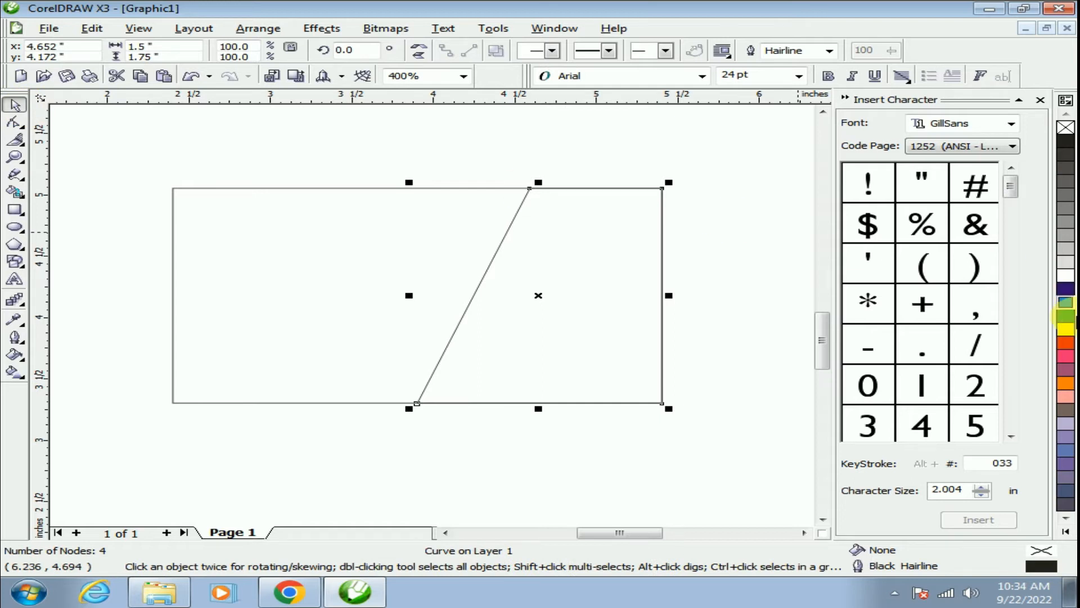
click(1066, 345)
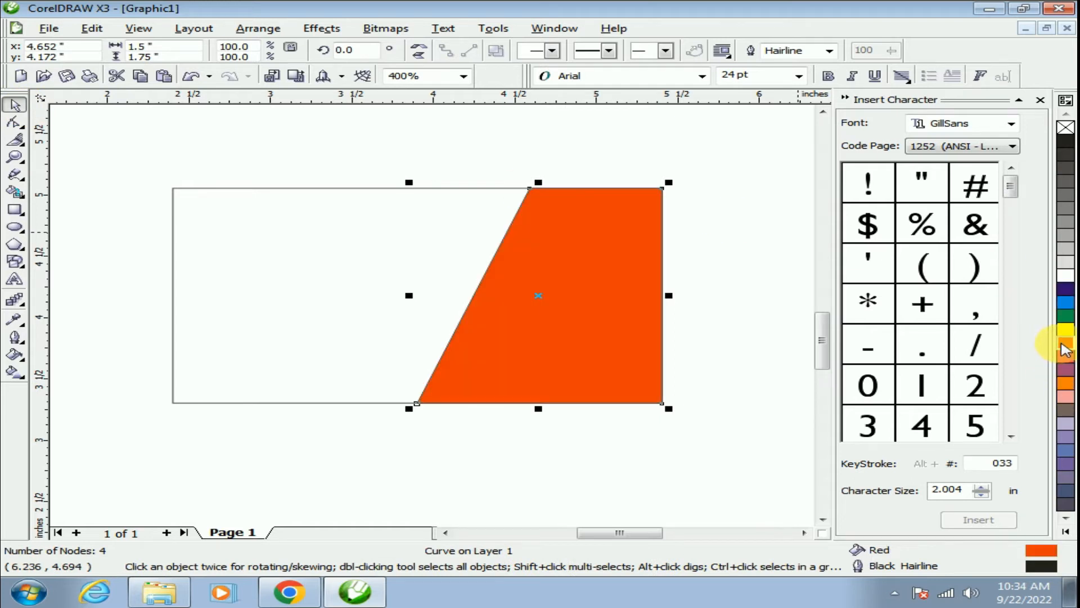
click(700, 259)
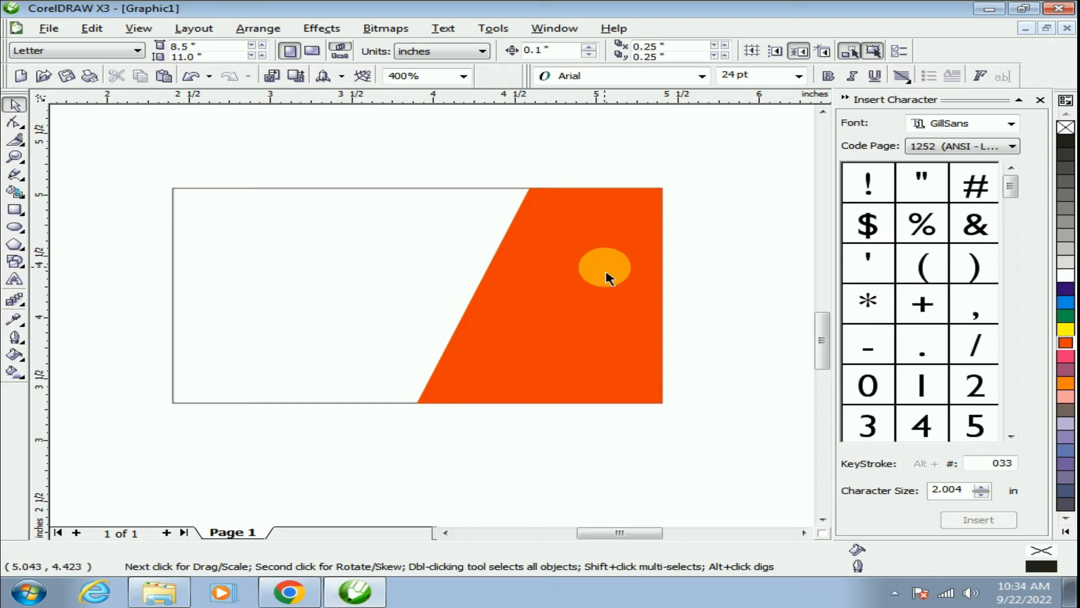
Draw a closed Freehand band about 1.57 × 0.73 in across the red shape, ending at the rectangle's right edge with a slanted left end
click(608, 277)
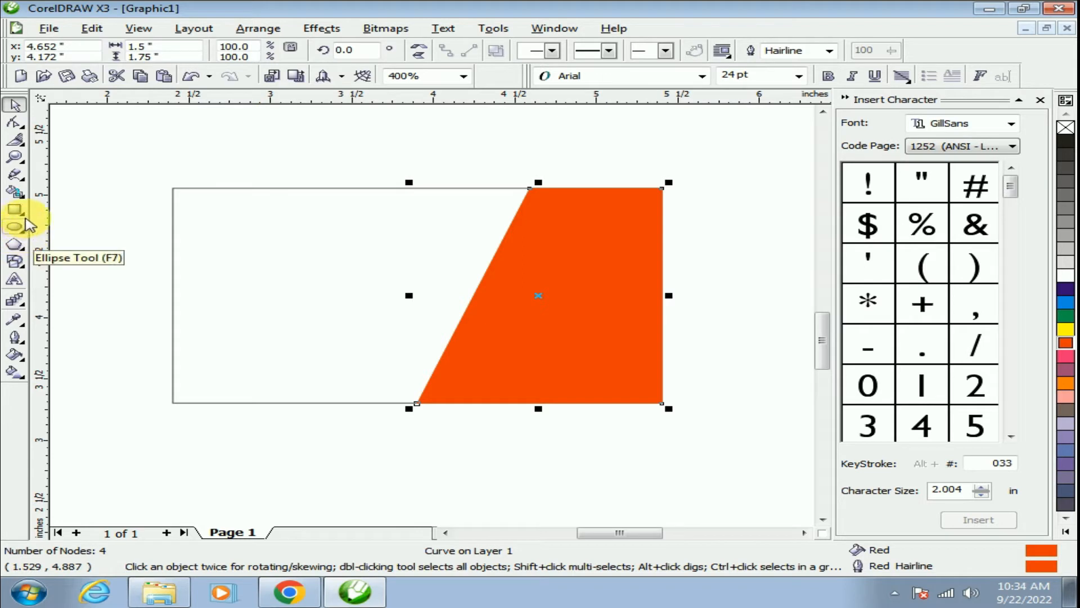
click(16, 174)
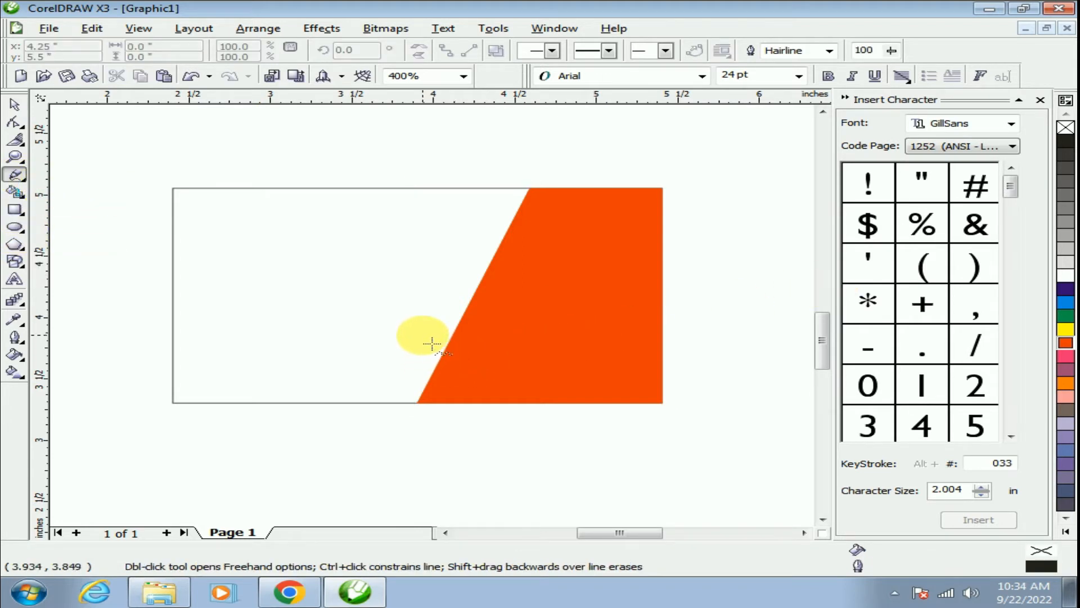
click(406, 331)
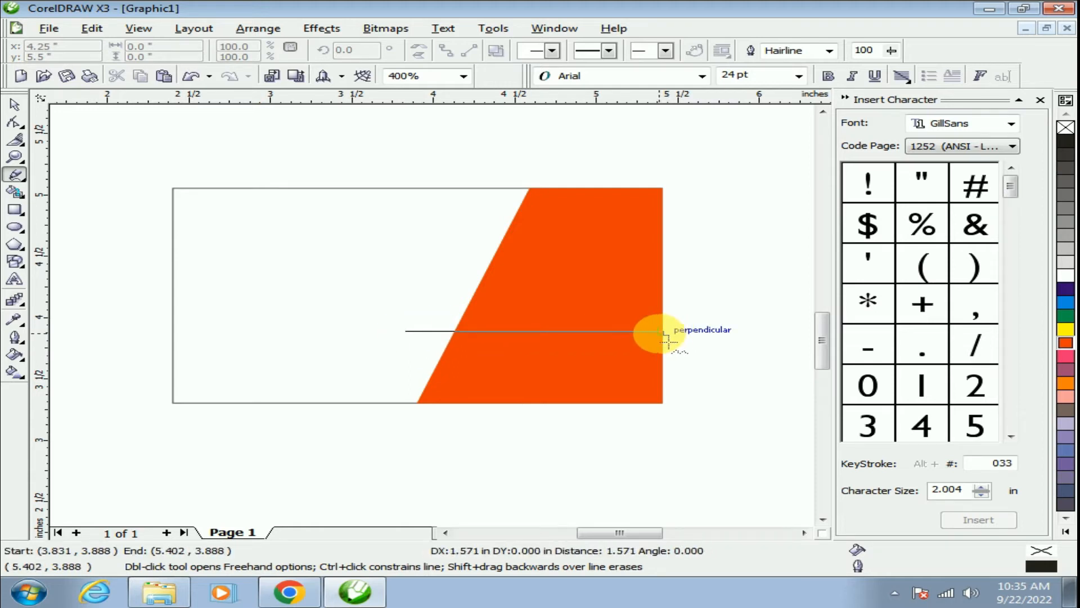
double_click(665, 332)
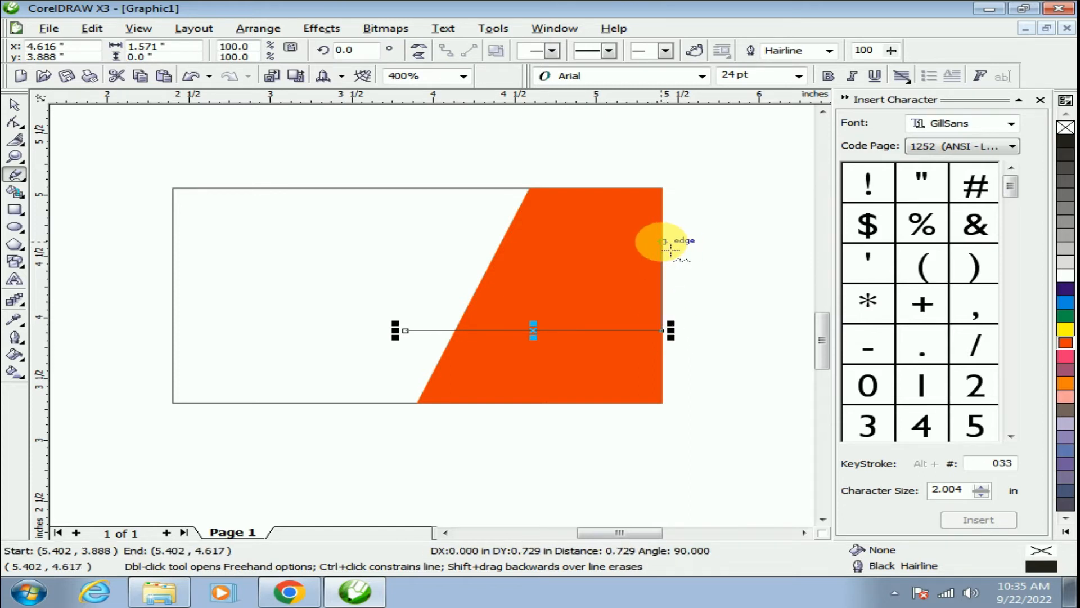
double_click(669, 248)
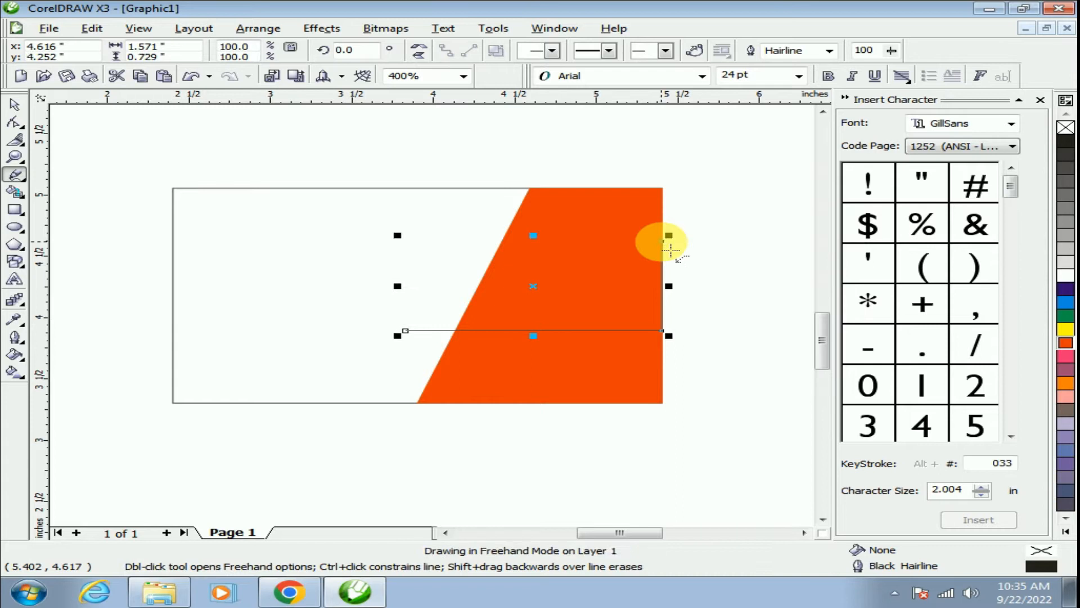
click(472, 249)
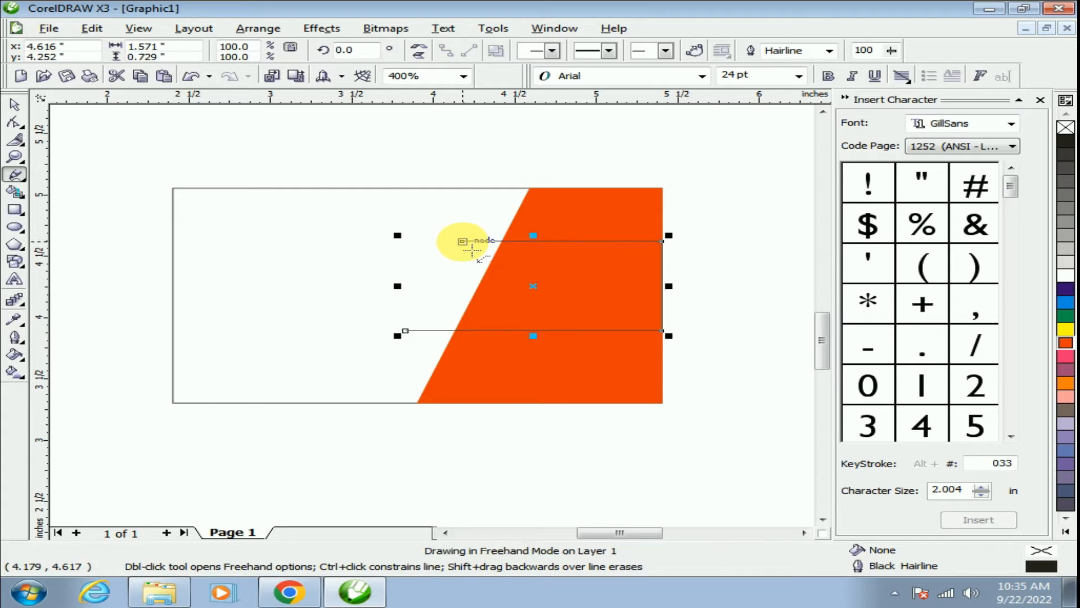
click(407, 332)
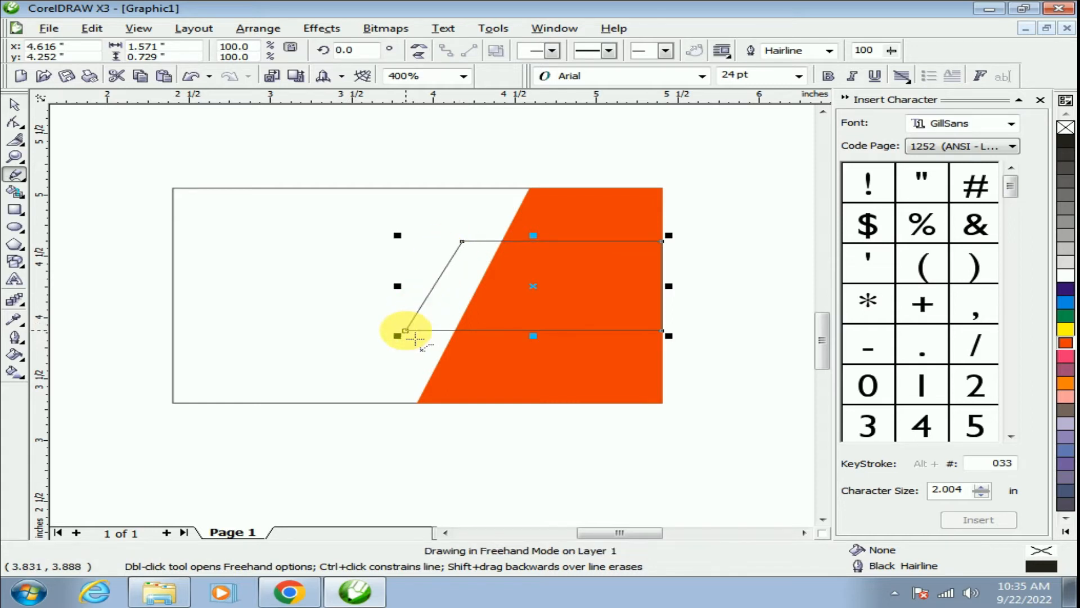
Give the slanted band a yellow fill and a yellow outline
click(18, 106)
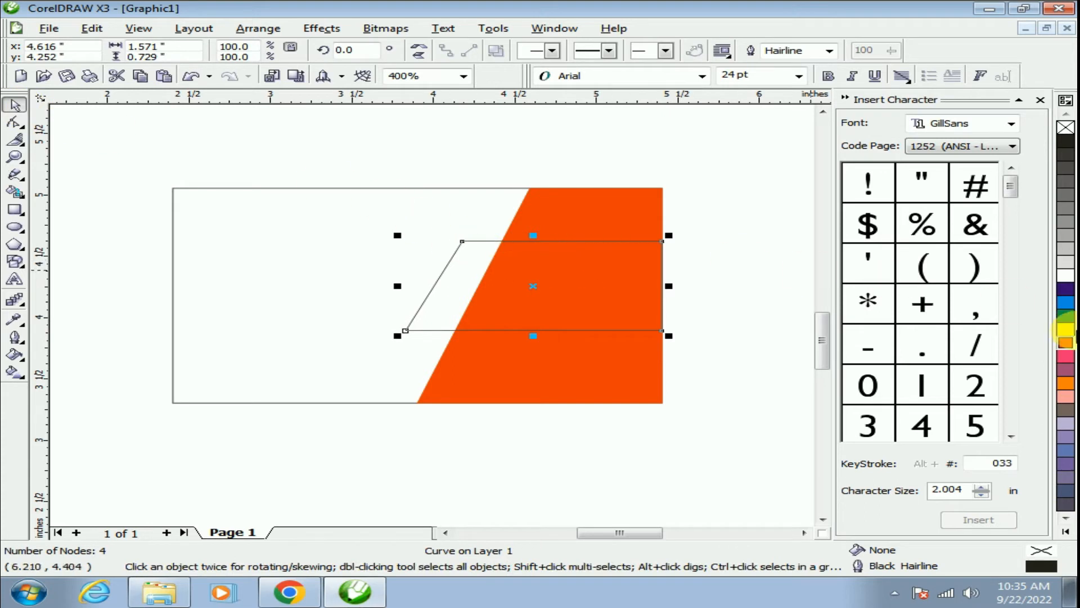
click(1066, 329)
right_click(1065, 329)
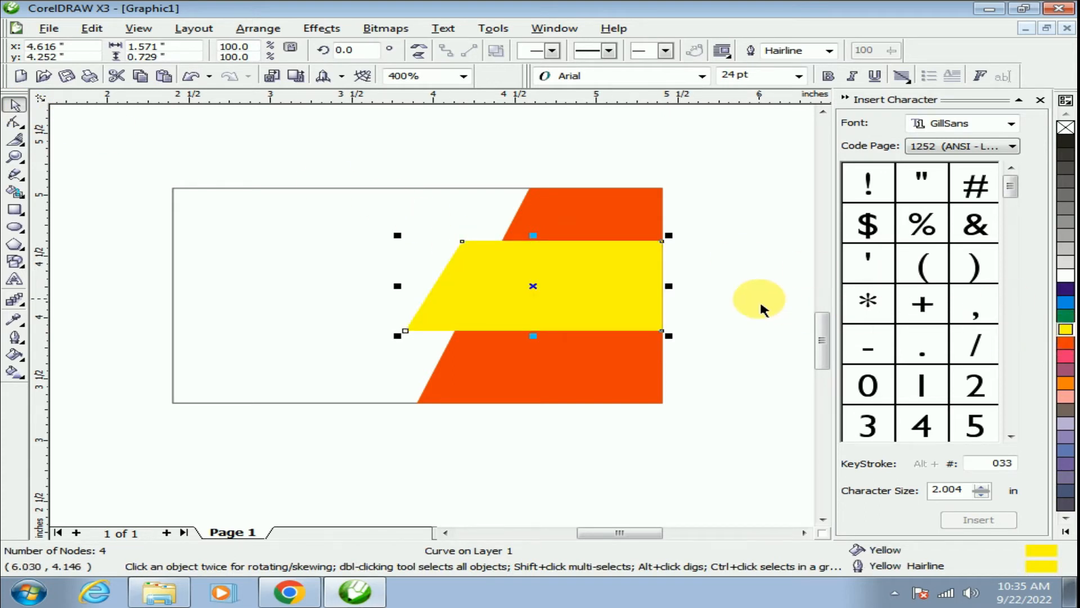
click(778, 314)
Stretch the yellow band to about 0.97 in high and extend its slanted end farther left
click(598, 318)
drag(533, 336, 539, 359)
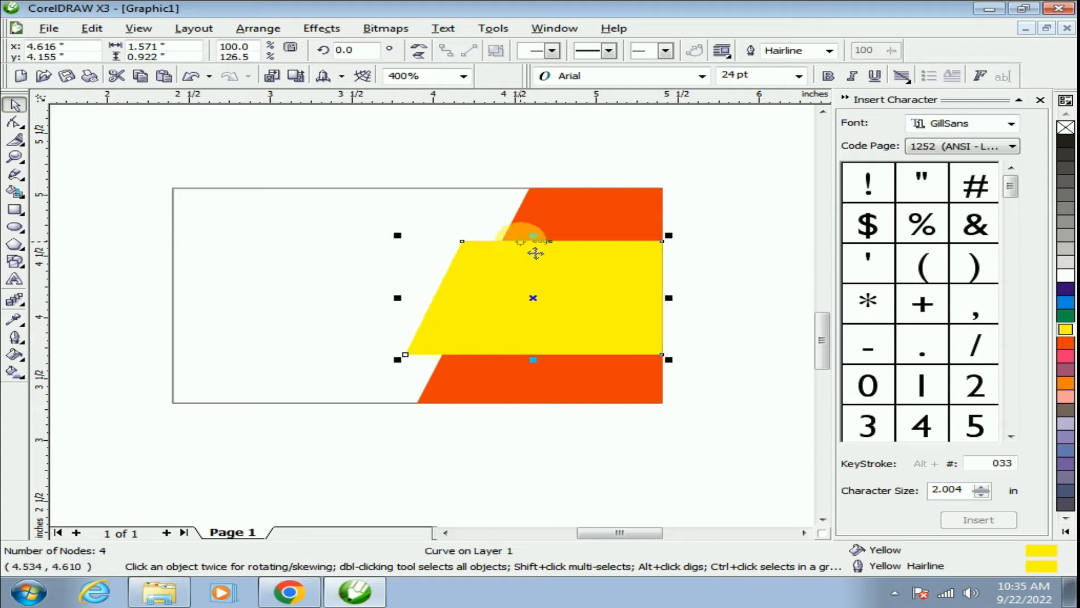
drag(541, 238, 542, 232)
drag(427, 295, 364, 297)
click(701, 201)
Stretch the red shape's slanted side farther left and widen the yellow band to about 2.01 in
click(564, 228)
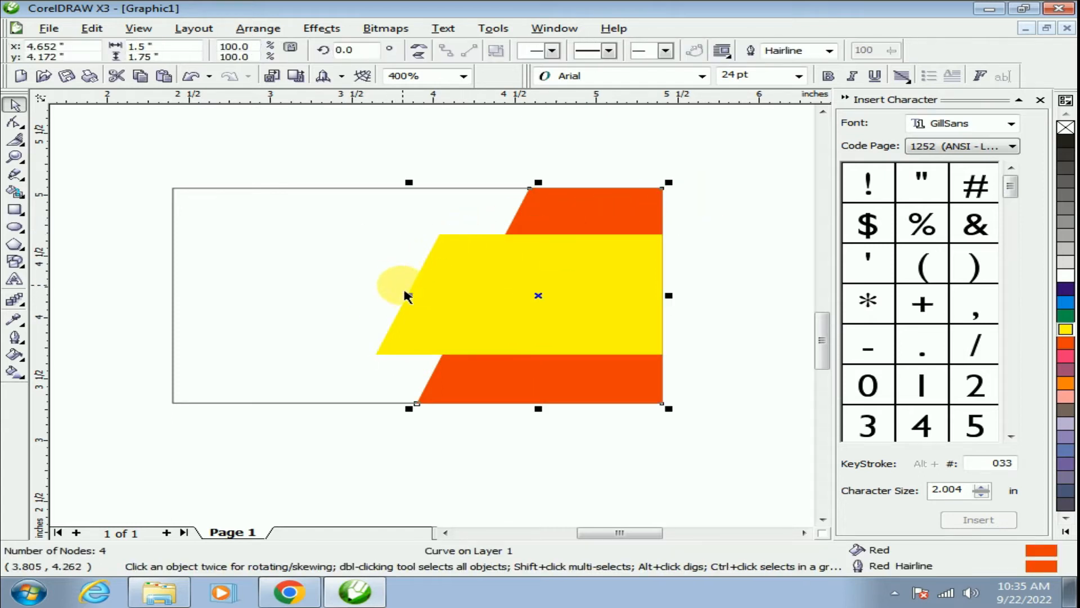
drag(426, 308, 326, 307)
click(434, 302)
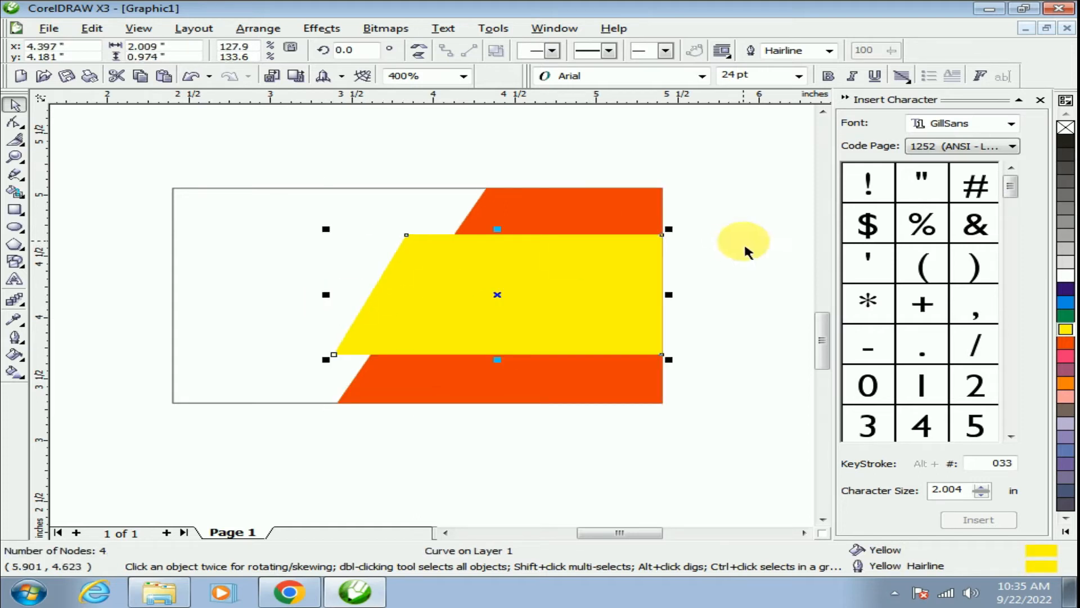
click(746, 251)
Draw a closed four-sided Freehand outline about 1.93 × 1.75 in over the card's left area, following the red shape's slanted edge
click(308, 289)
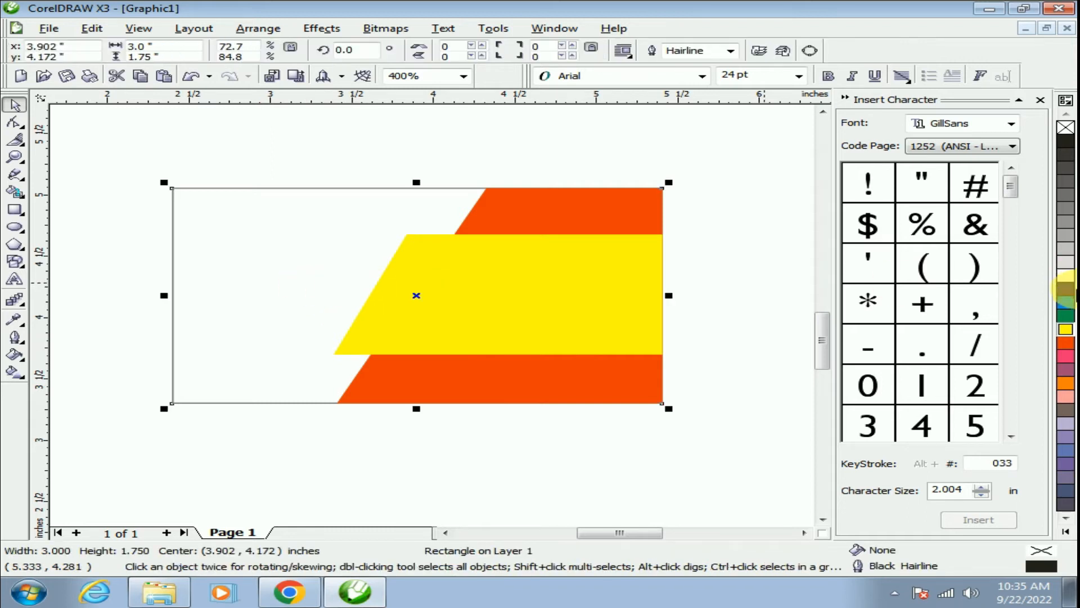
click(13, 178)
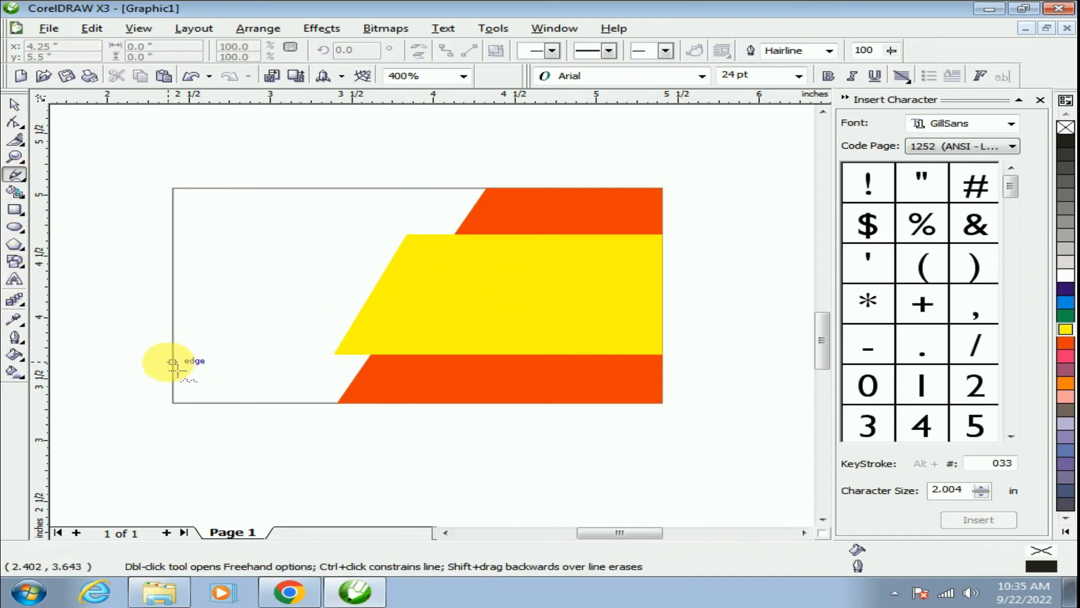
click(180, 412)
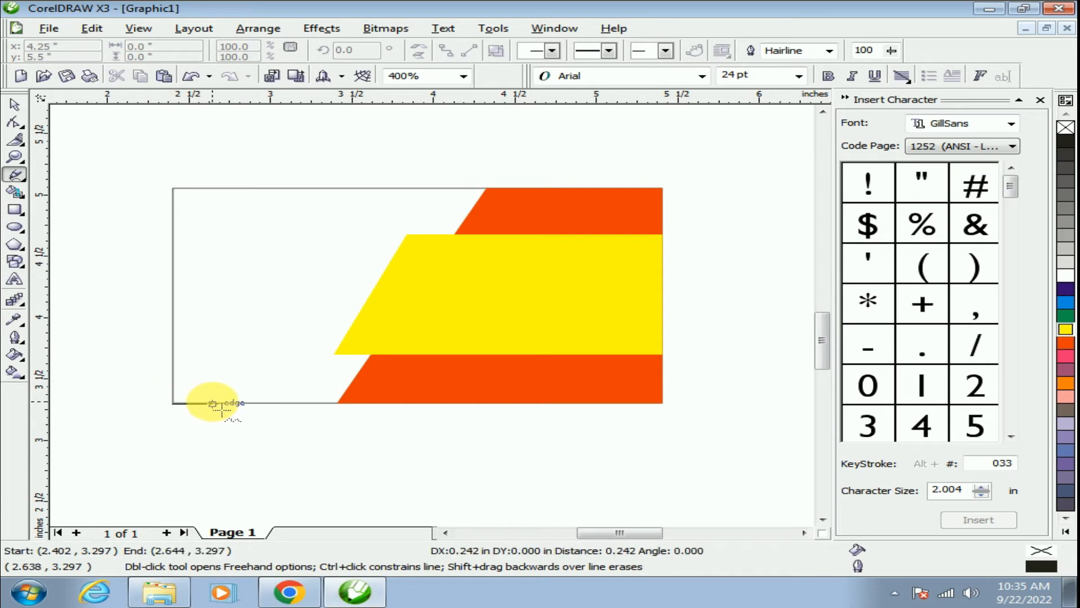
click(346, 415)
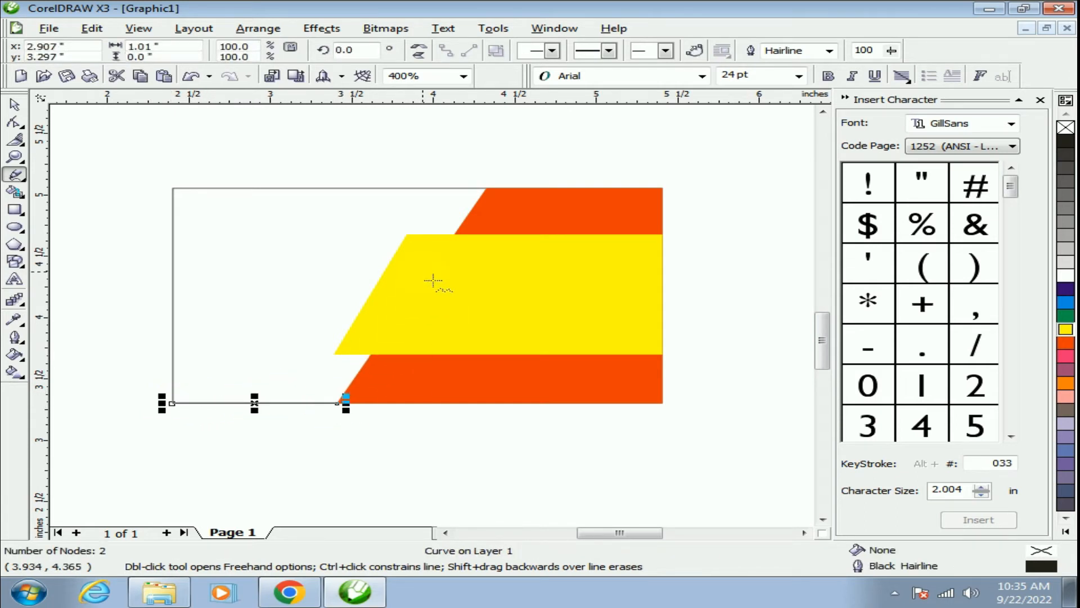
click(346, 404)
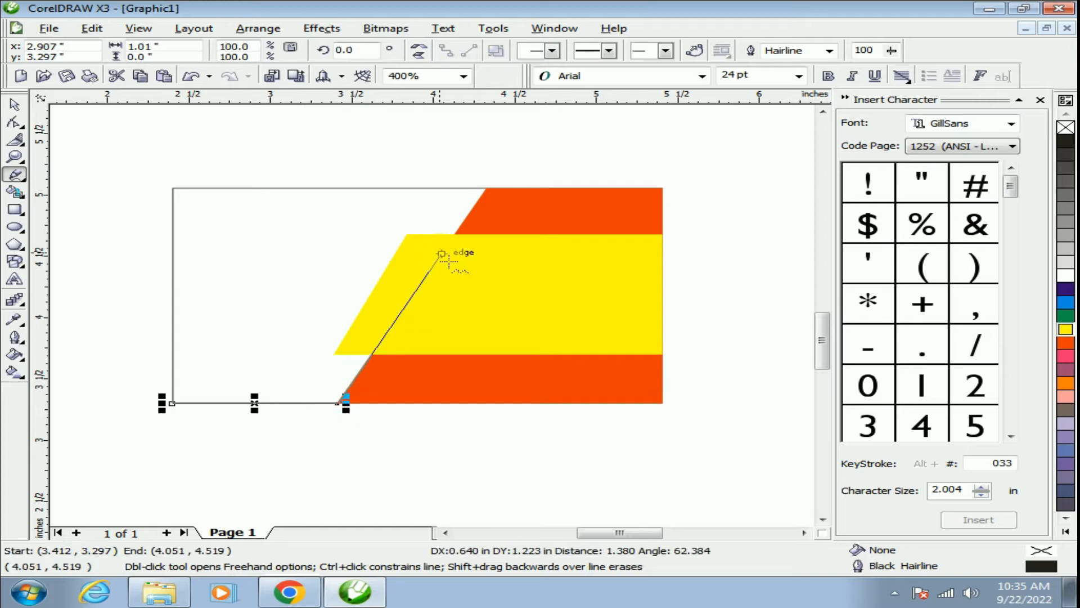
click(487, 189)
click(487, 189)
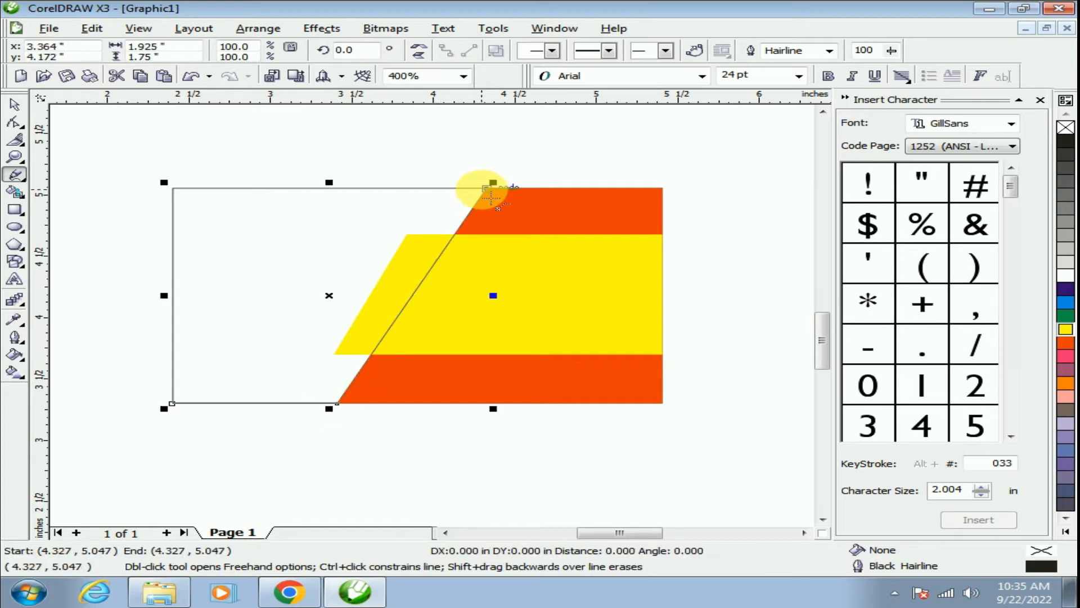
click(173, 188)
click(173, 187)
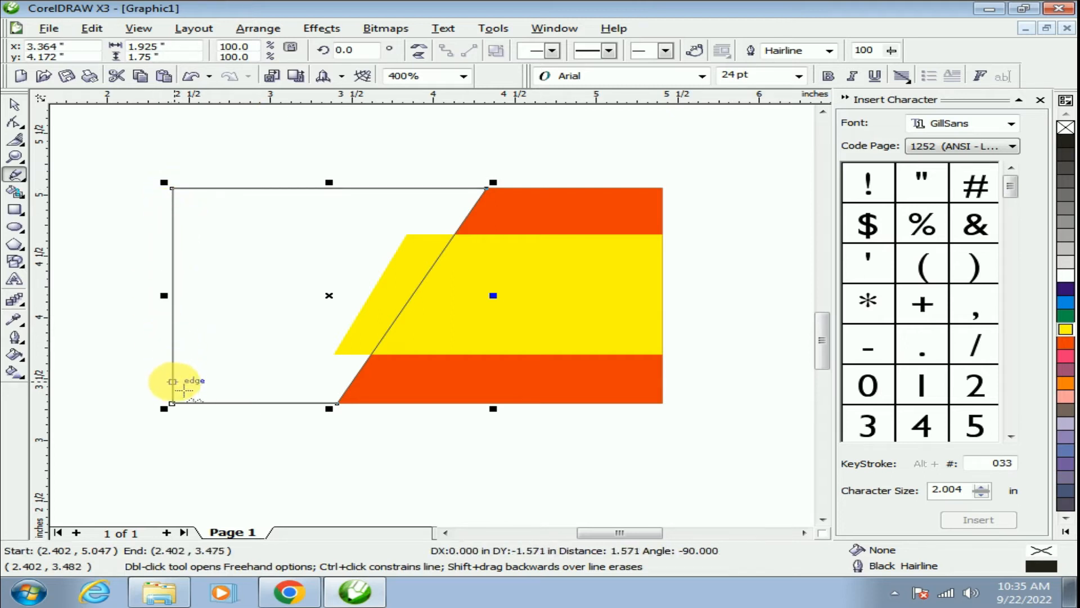
click(173, 403)
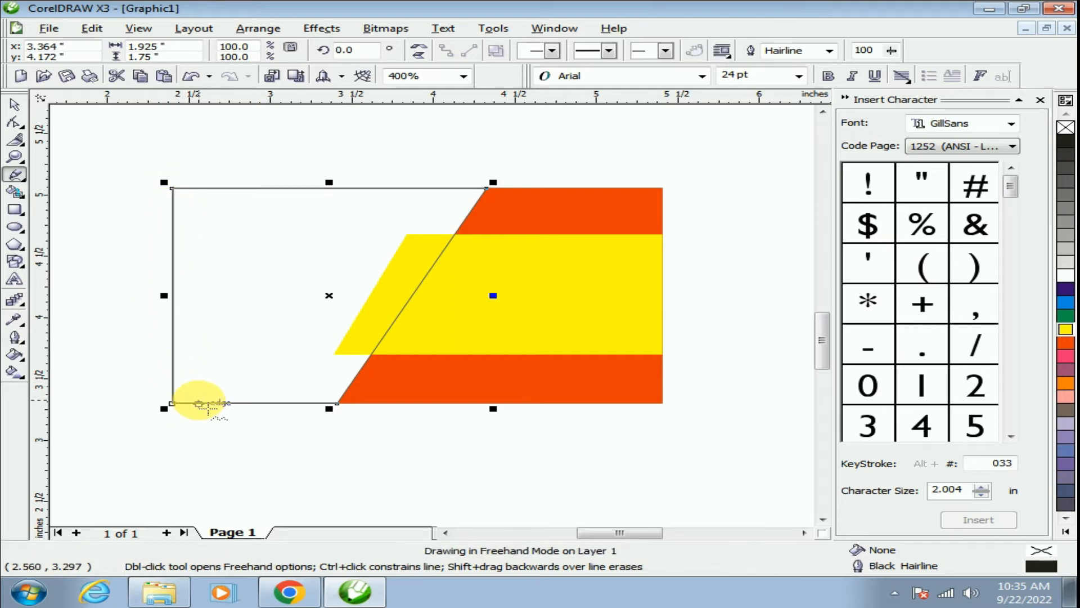
Give the left four-sided shape a Blue Purple fill and a Blue Purple outline
click(14, 104)
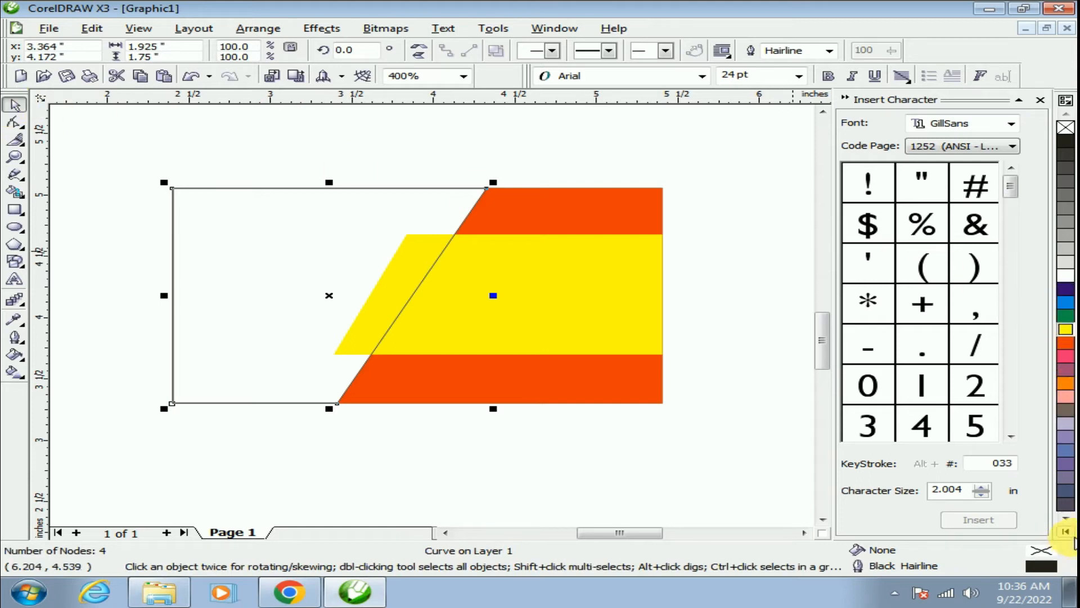
click(1066, 531)
click(1046, 509)
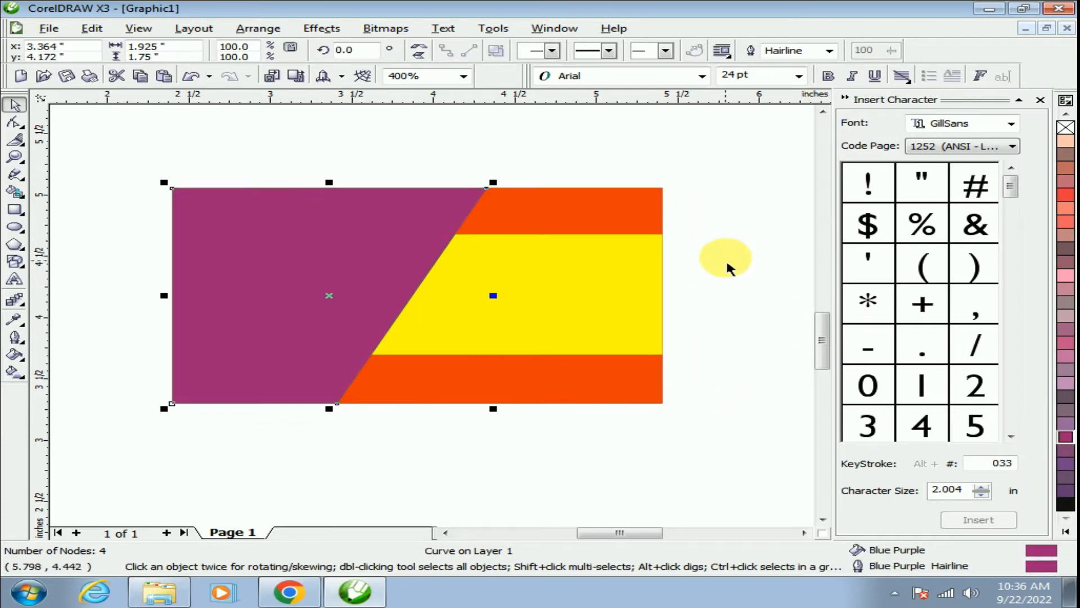
Bring the yellow band to the front, above the purple shape
click(711, 225)
click(457, 319)
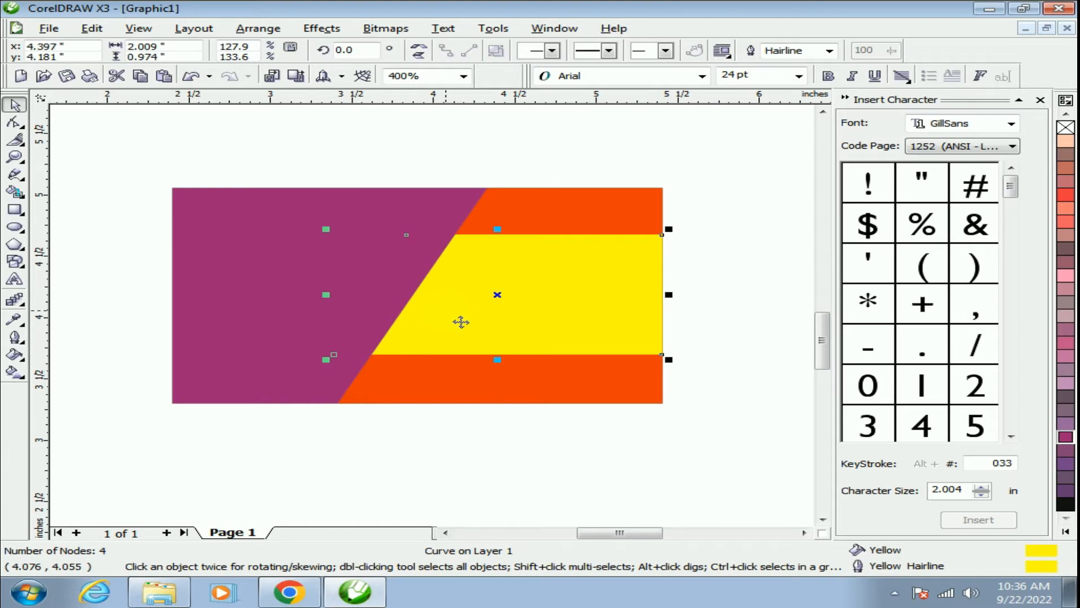
key(shift+Page_Up)
click(697, 227)
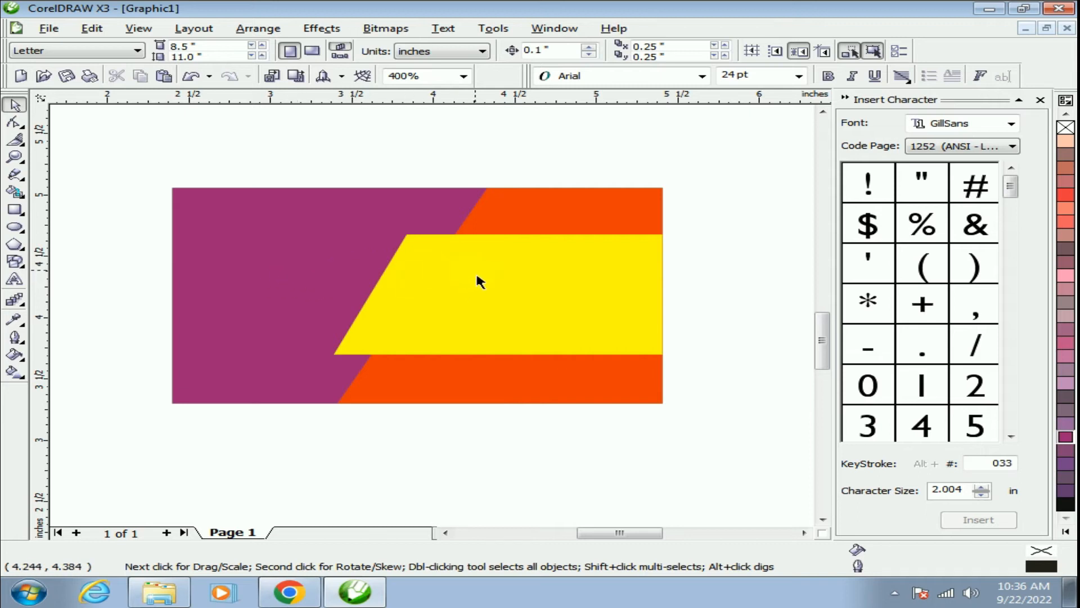
Narrow the red shape to about 1.88 in from its slanted side and stretch the purple shape's slanted side right over the gap
click(487, 228)
drag(329, 295, 347, 296)
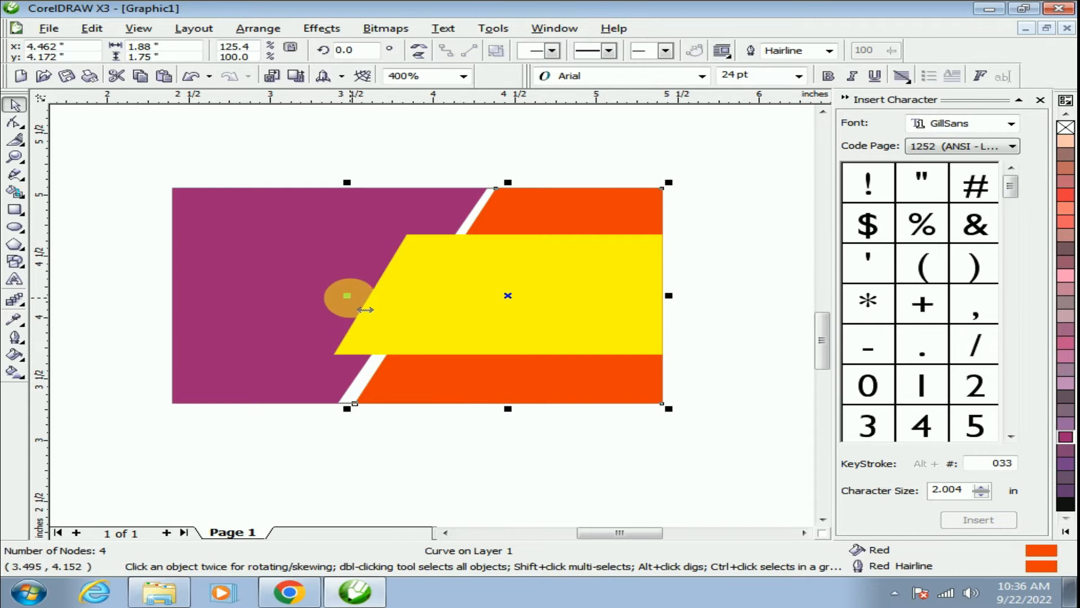
click(417, 197)
drag(494, 295, 529, 302)
click(720, 241)
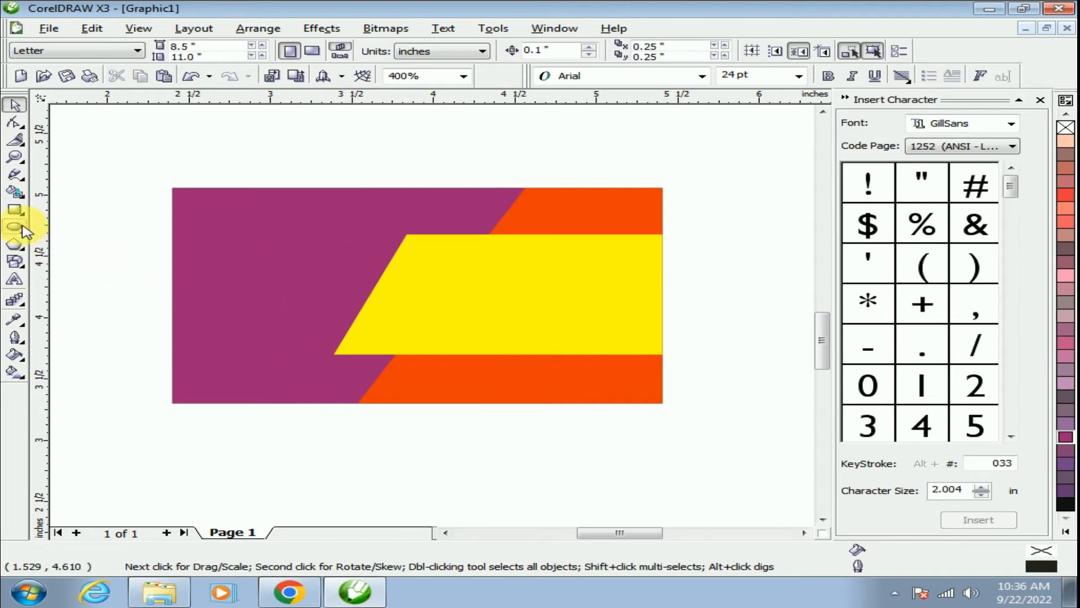
Draw a closed Freehand triangle about 0.37 × 0.19 in under the yellow band's lower-left corner, reaching the red shape's slanted edge
click(16, 178)
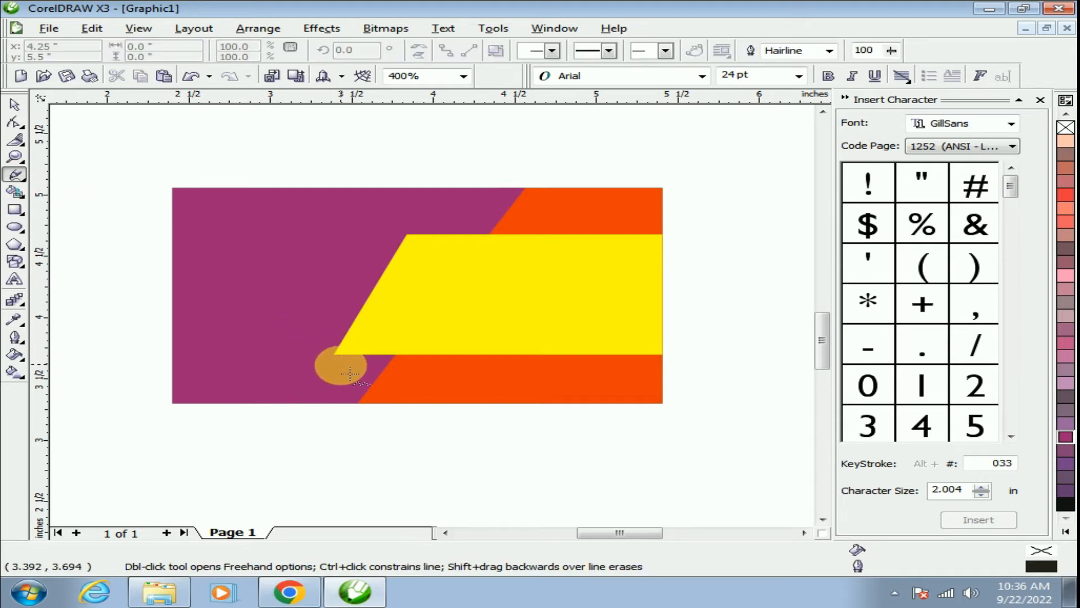
scroll(336, 355, up, 1)
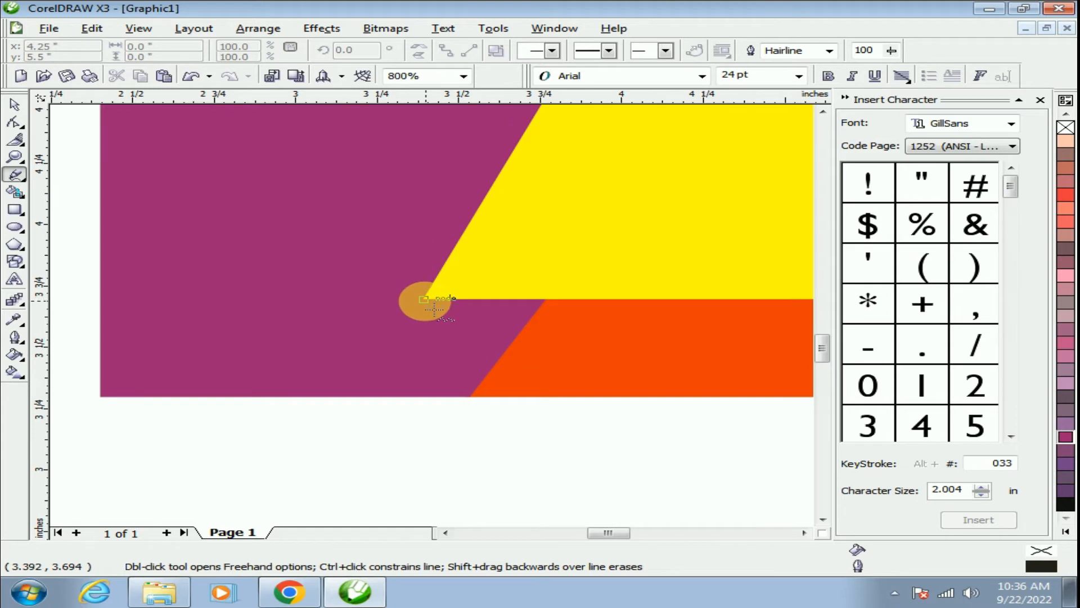
click(423, 299)
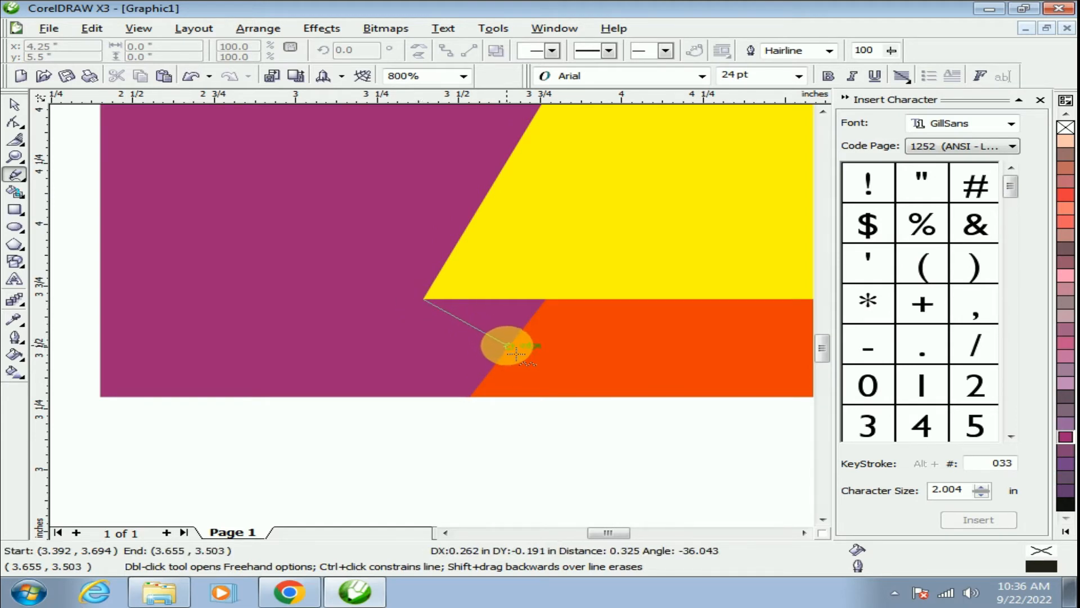
click(509, 346)
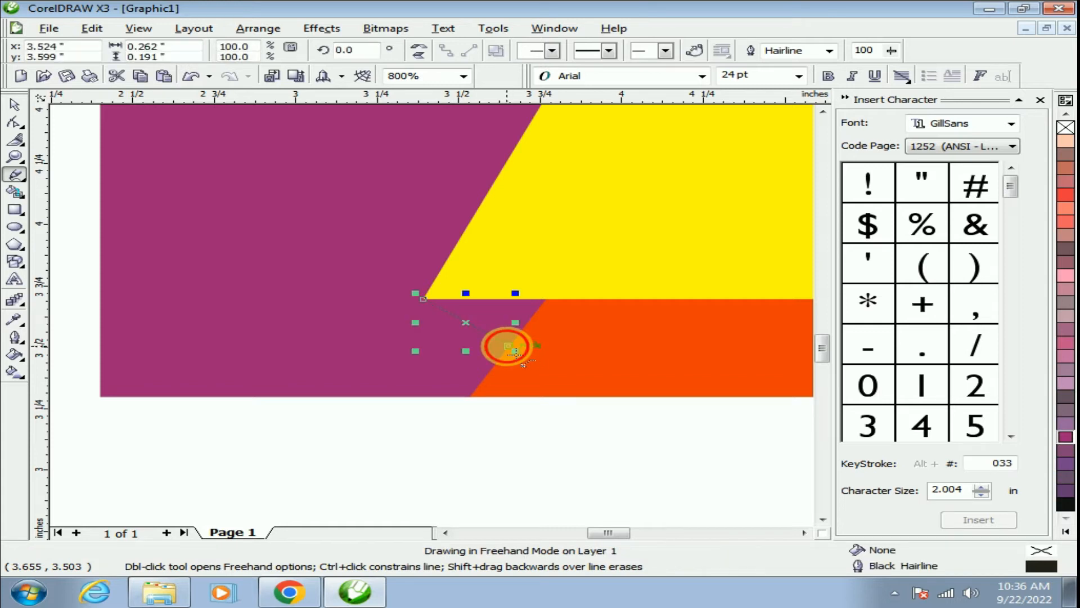
click(510, 346)
click(545, 299)
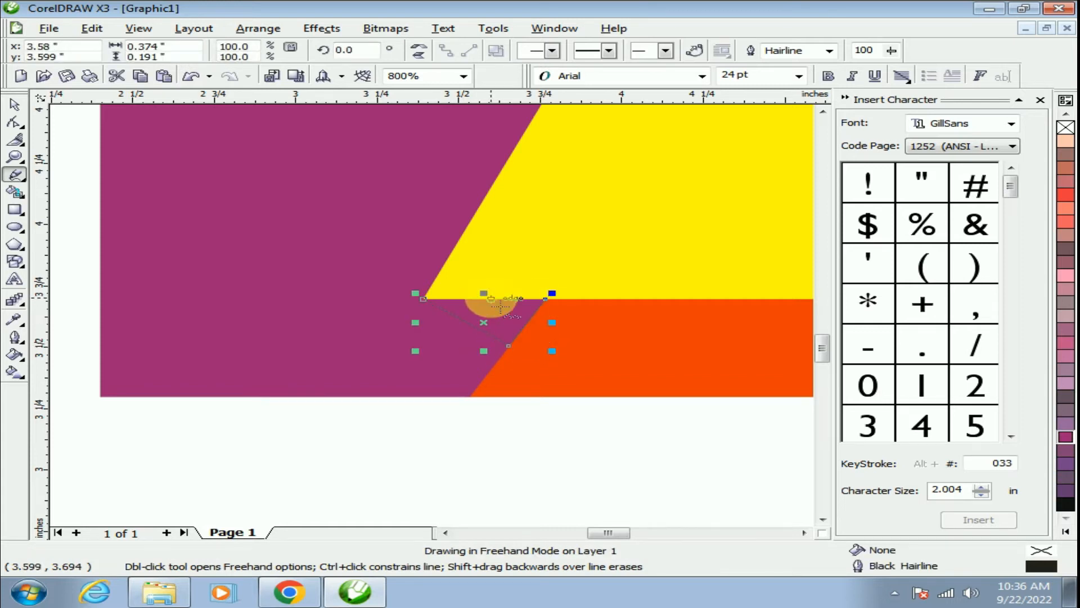
click(424, 300)
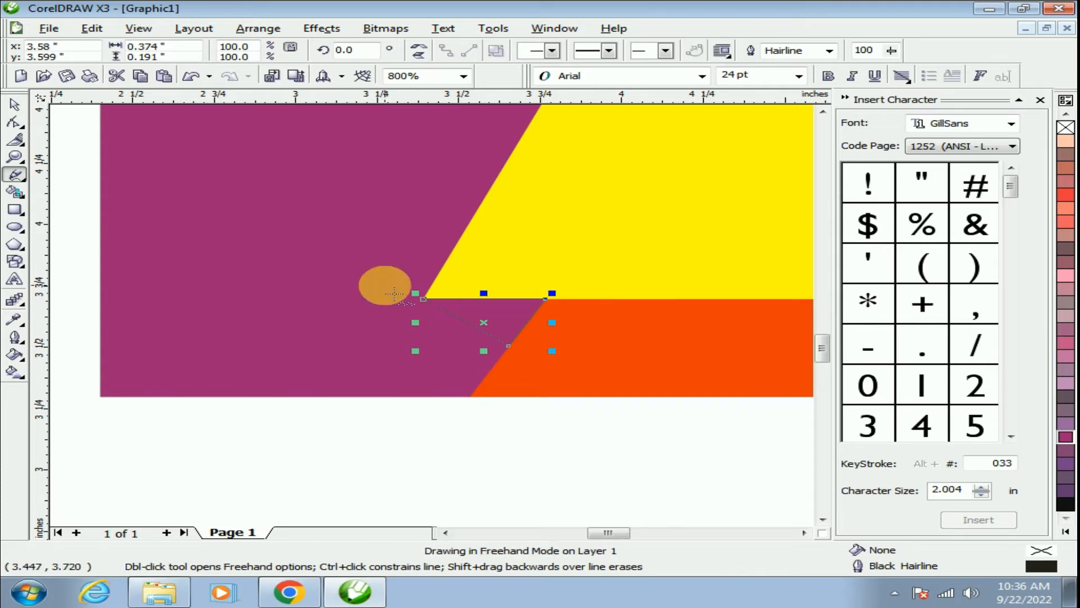
Give the small fold triangle a 100C100M100Y100K black fill and outline
click(14, 105)
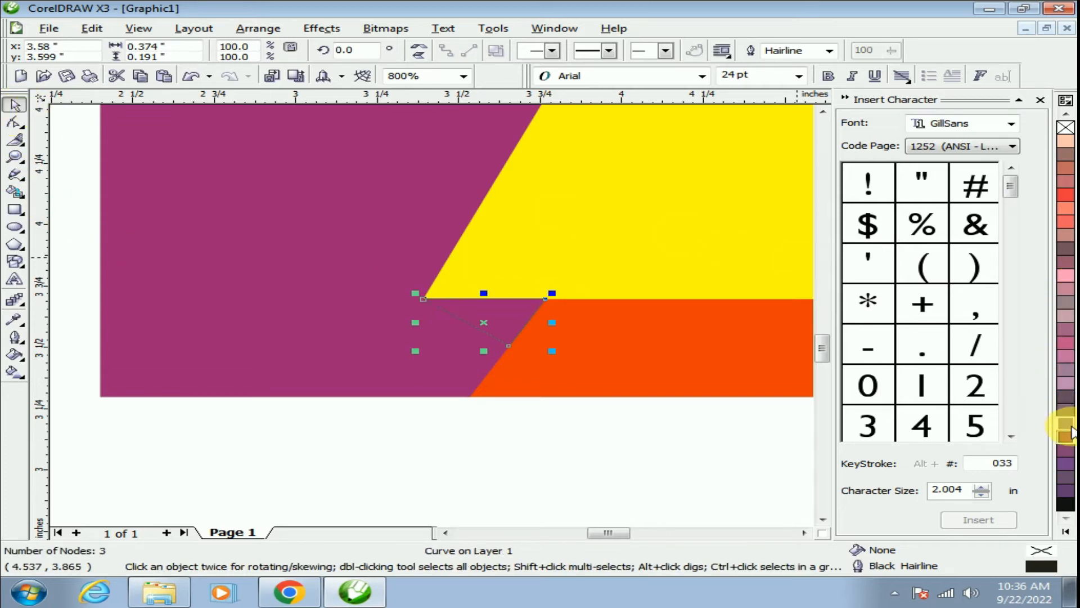
click(1066, 504)
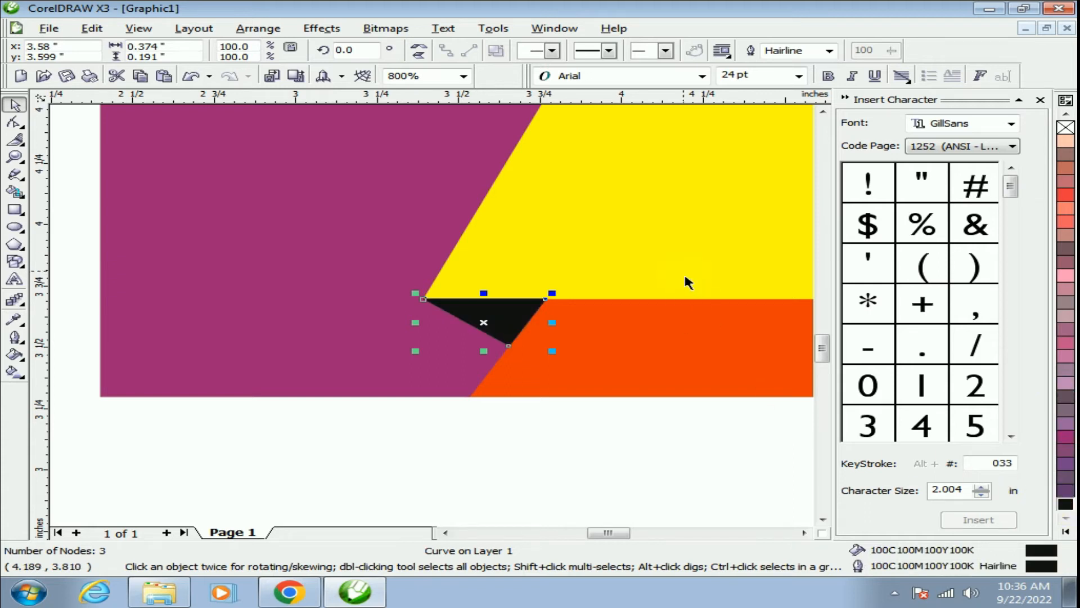
scroll(434, 326, down, 1)
click(629, 258)
click(264, 263)
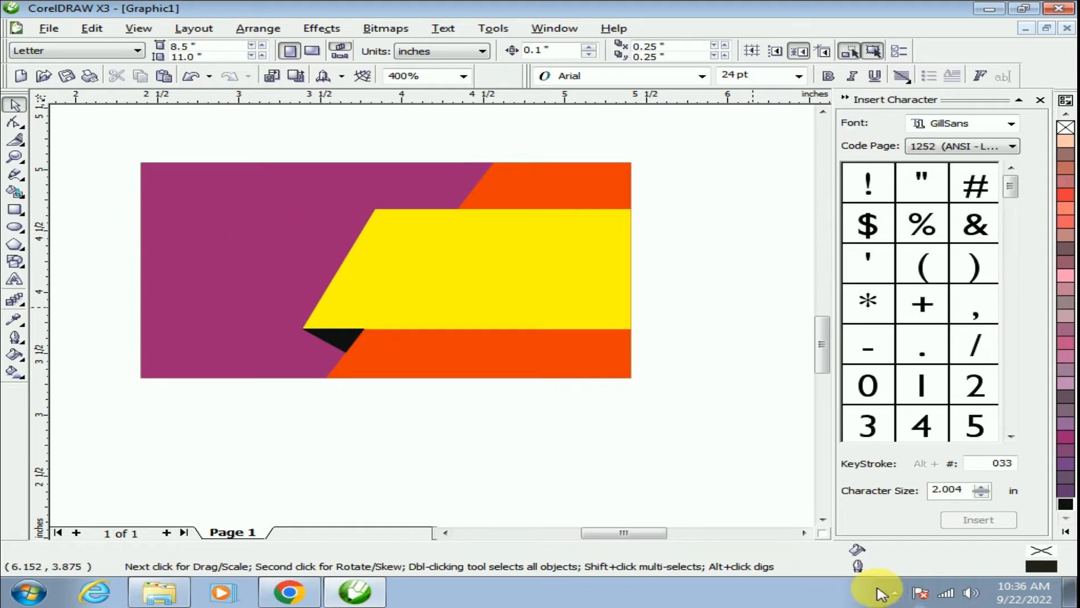
Draw a rectangle about 0.049 × 0.295 in in the card's top-left corner and give it a red fill and outline
click(16, 209)
drag(151, 169, 159, 208)
scroll(133, 193, up, 1)
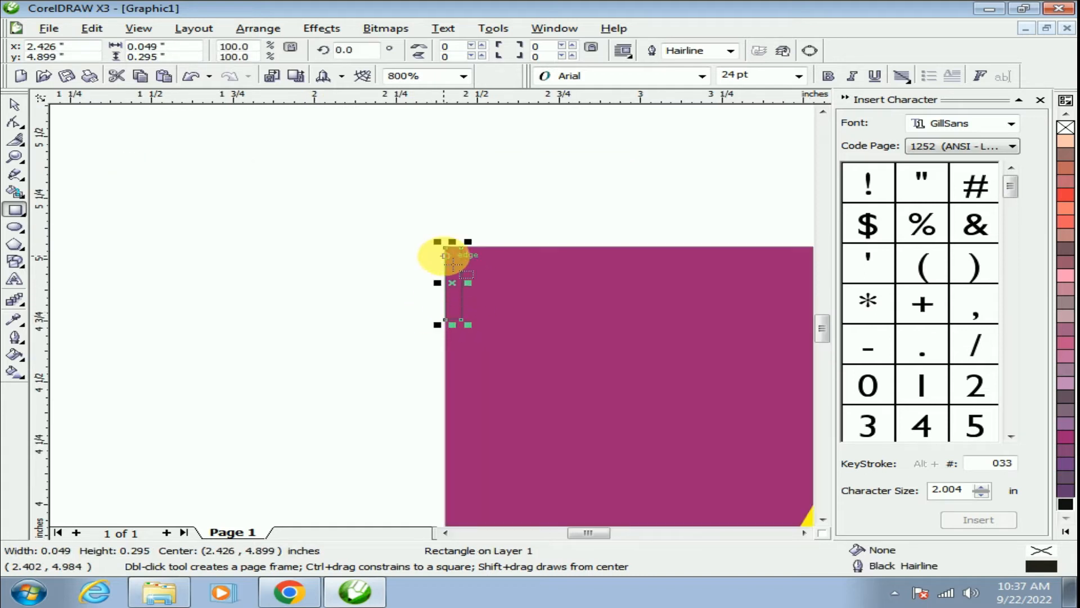
scroll(436, 313, up, 2)
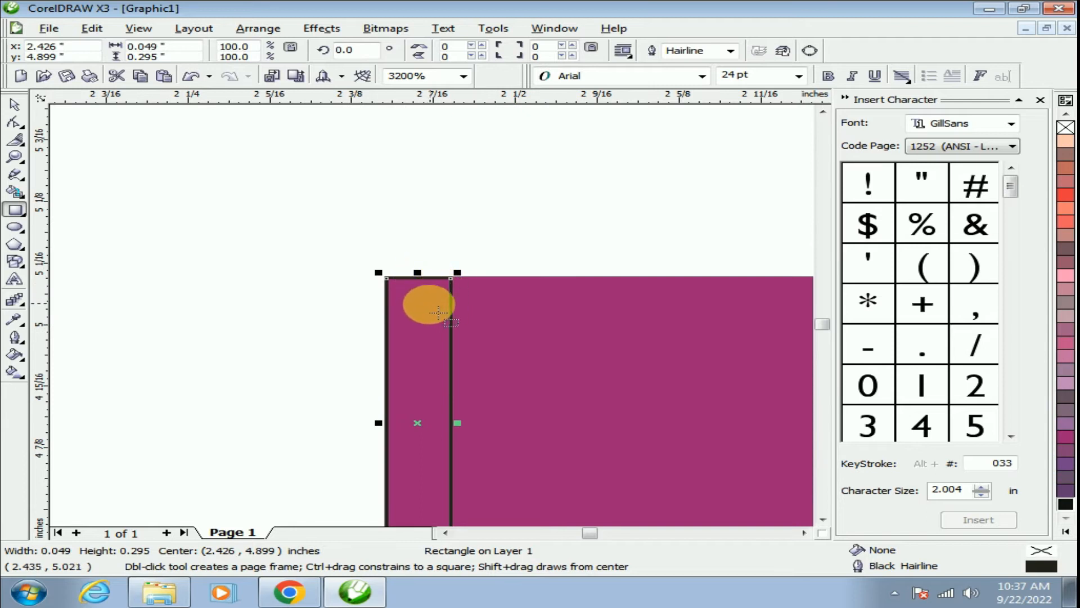
scroll(428, 327, down, 1)
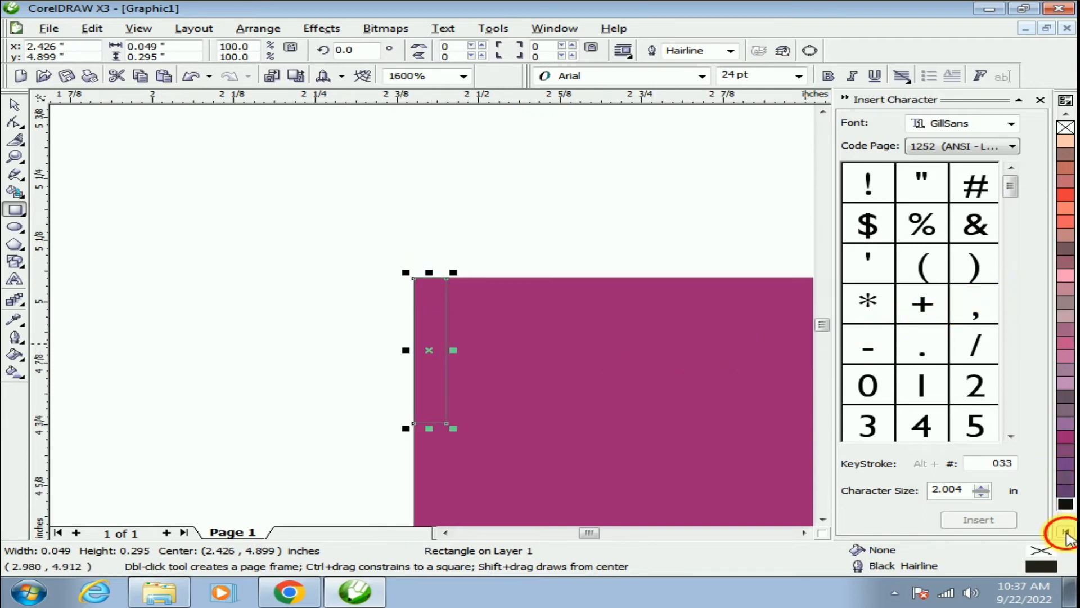
click(1067, 535)
click(1007, 330)
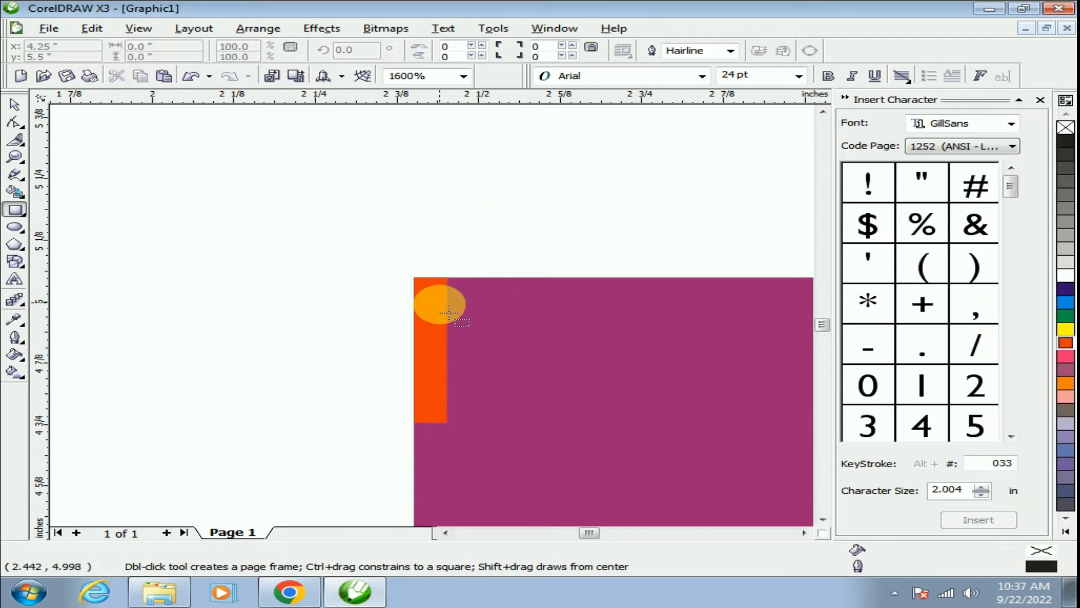
Draw a rectangle about 0.049 × 0.301 in in the card's bottom-left corner with a red fill and outline
scroll(441, 326, down, 2)
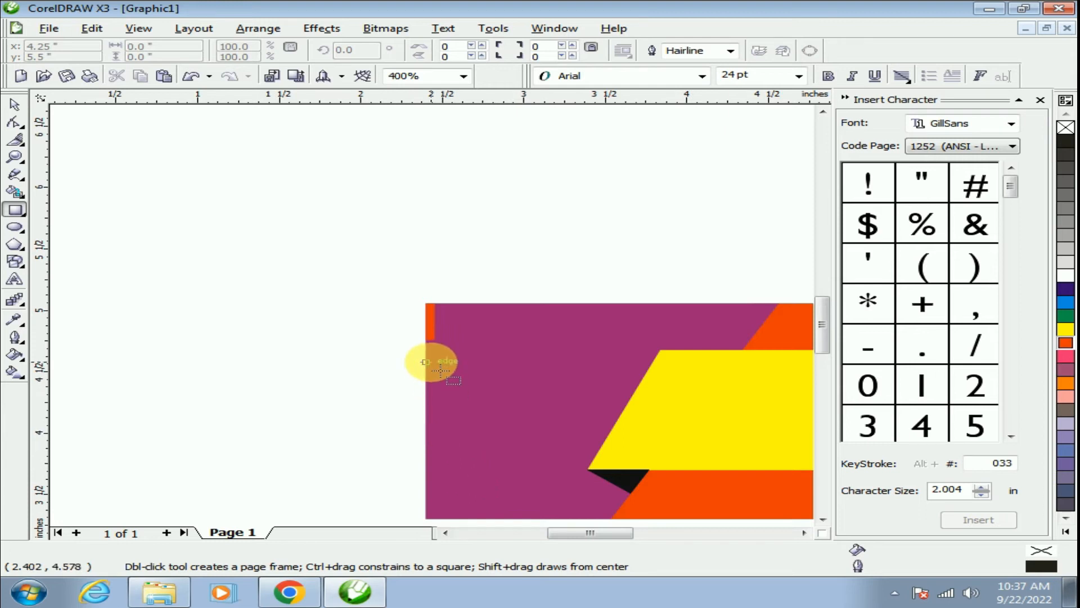
scroll(428, 321, down, 1)
scroll(430, 312, up, 2)
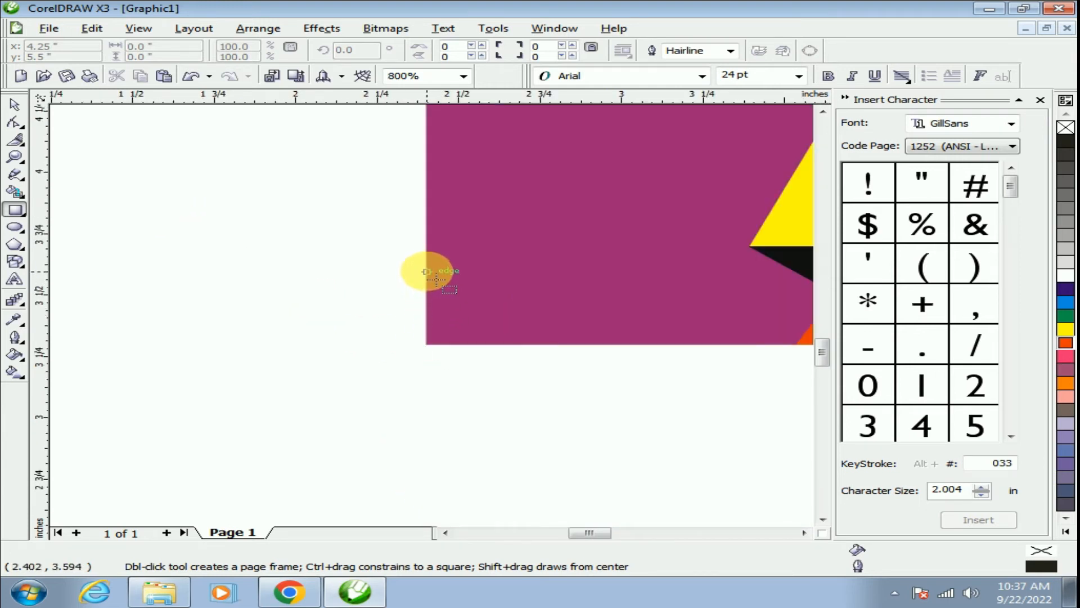
mouse_move(426, 271)
mouse_down()
mouse_move(446, 309)
mouse_move(443, 345)
mouse_up()
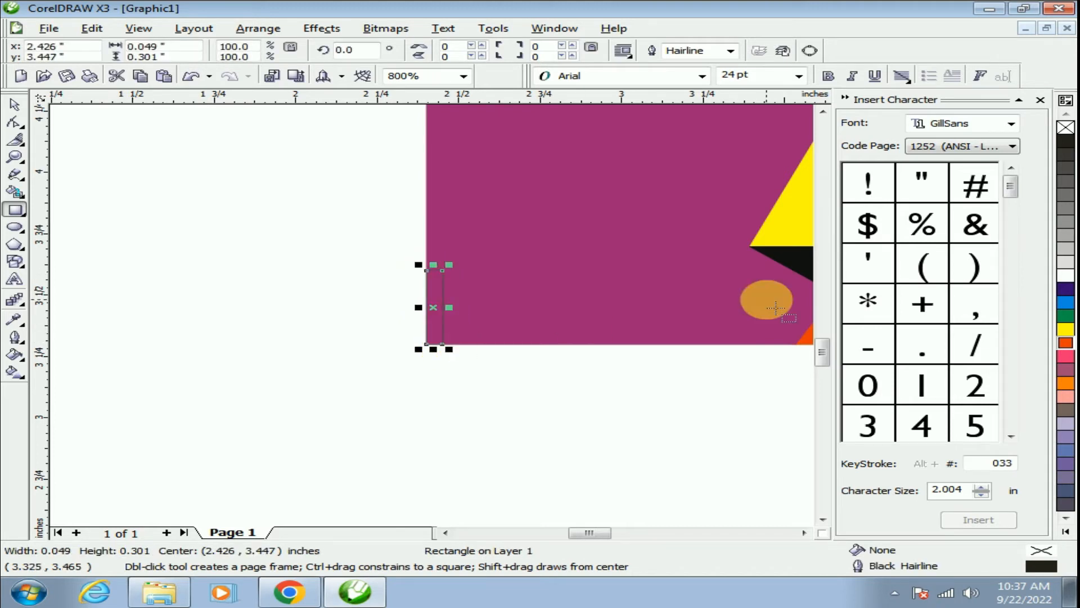
click(1066, 349)
right_click(1066, 349)
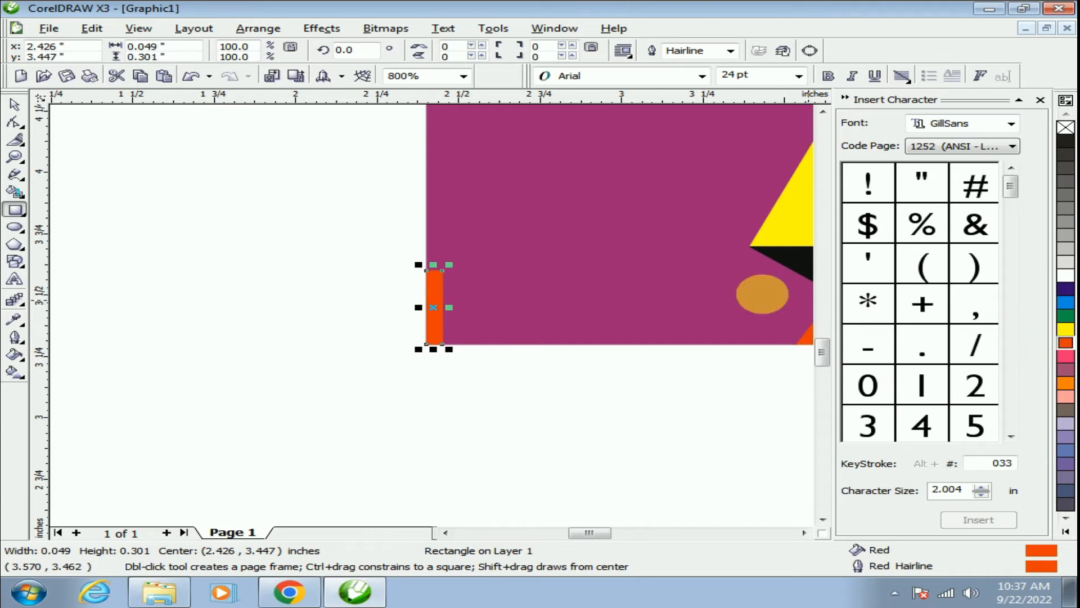
Place a horizontal guideline along the yellow band's top edge
key(F3)
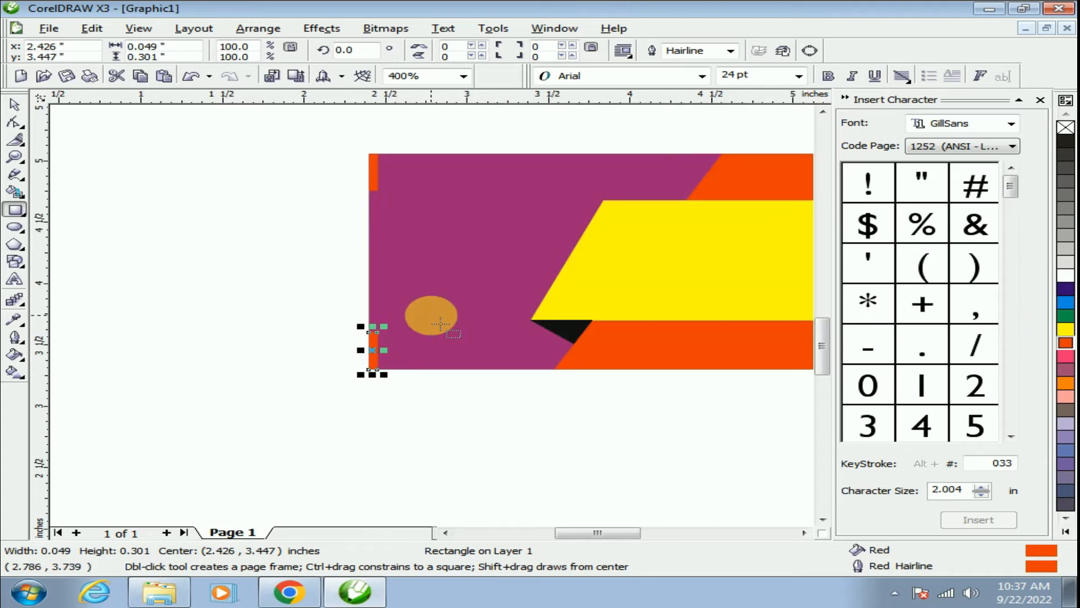
click(14, 107)
drag(493, 107, 482, 201)
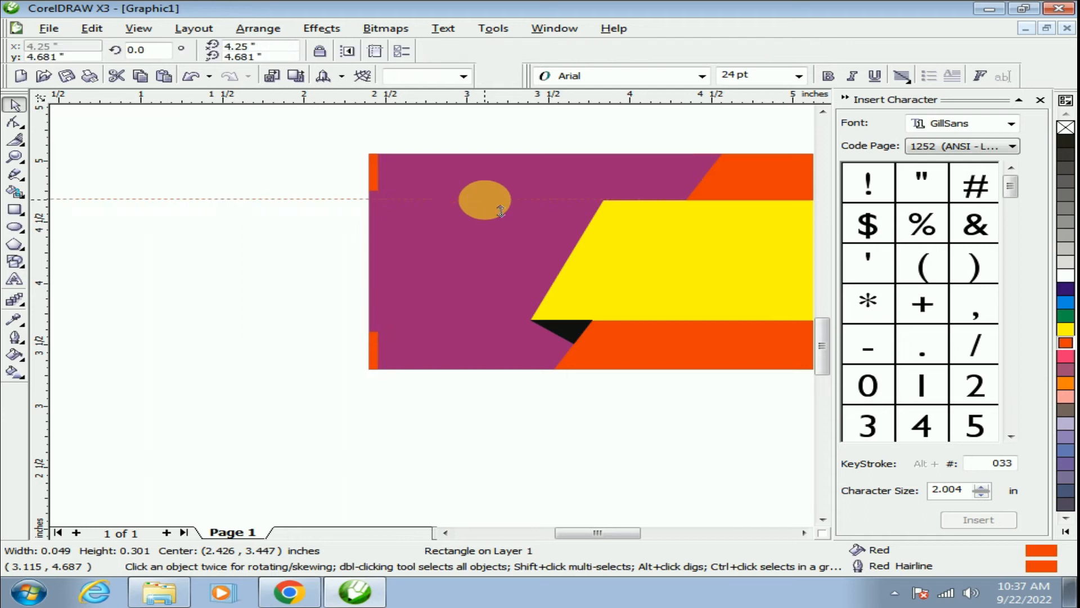
Stretch the top-left red strip down to the guideline, making it about 0.366 in high
click(376, 186)
mouse_move(373, 197)
mouse_down()
mouse_move(390, 215)
mouse_move(377, 205)
mouse_up()
scroll(378, 206, up, 1)
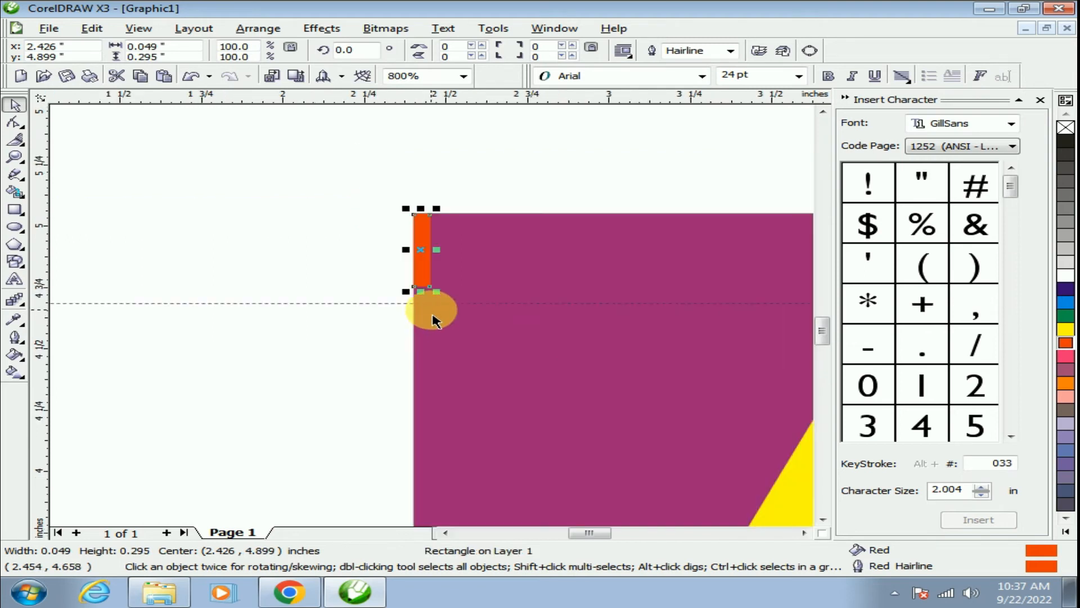
drag(435, 303, 437, 319)
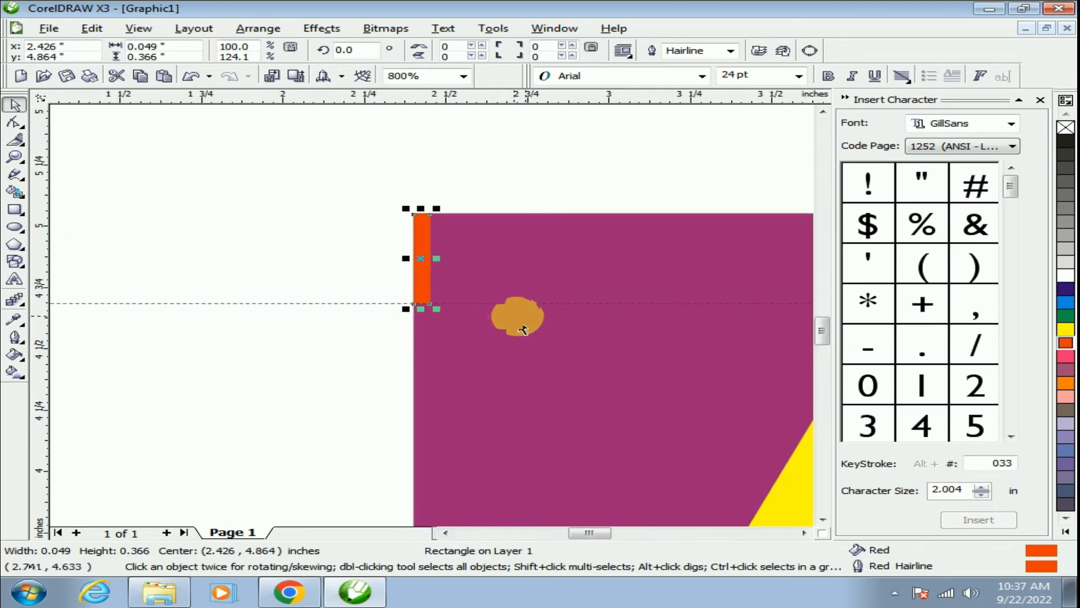
Move the horizontal guideline down onto the yellow band's bottom edge
scroll(428, 313, down, 2)
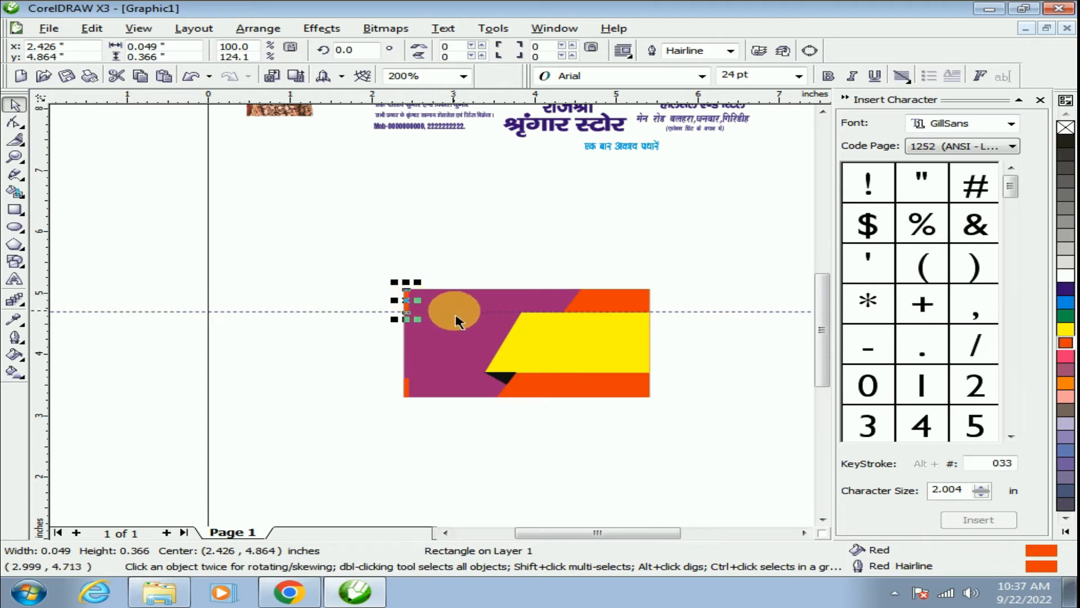
drag(478, 323, 407, 397)
scroll(406, 390, up, 1)
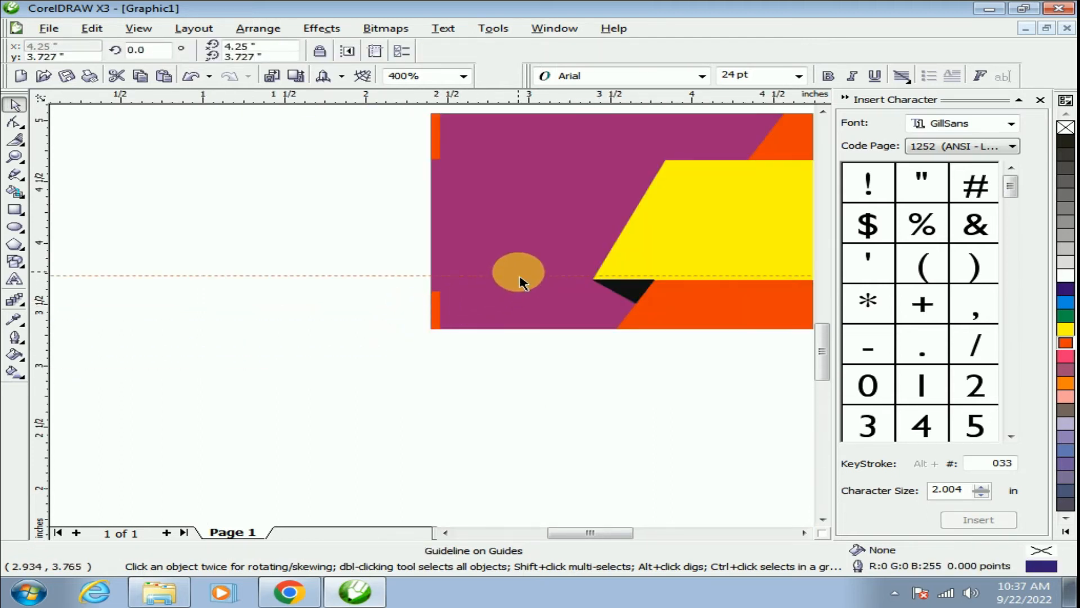
drag(530, 289, 525, 291)
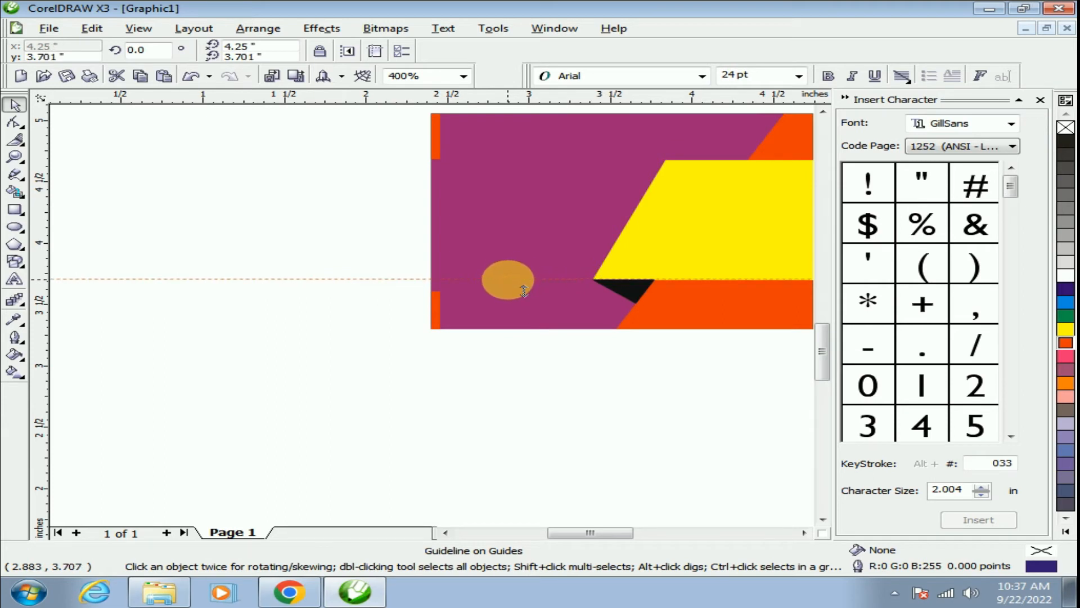
Stretch the bottom-left red strip up to the guideline, making it about 0.405 in high
click(437, 308)
scroll(429, 309, up, 2)
drag(428, 307, 451, 251)
scroll(429, 313, down, 2)
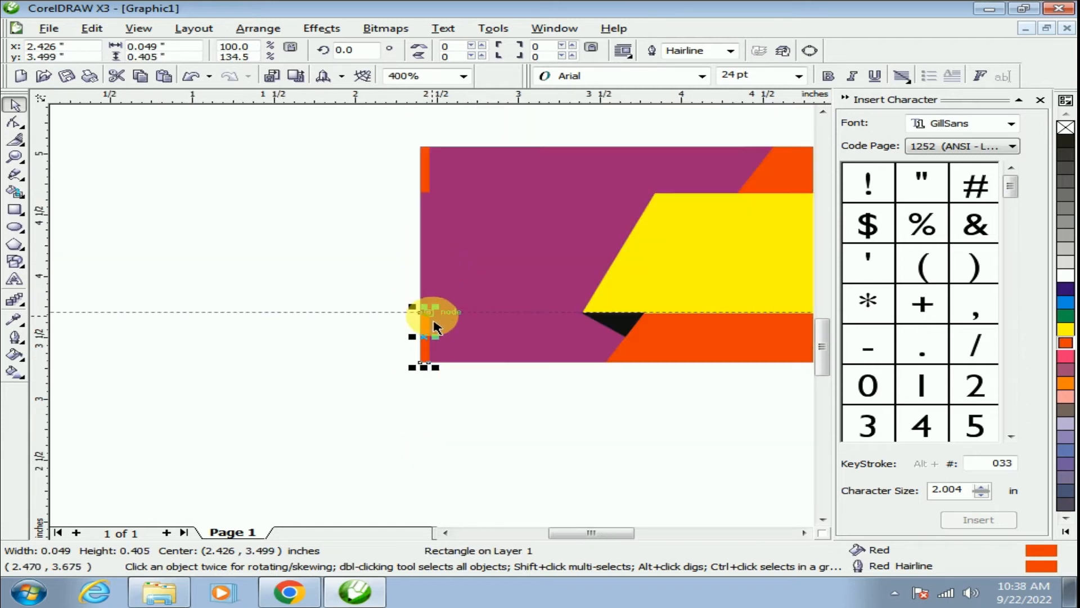
click(216, 218)
Draw a rectangle about 0.049 × 0.98 in between the two red strips and give it a yellow fill and outline
click(16, 191)
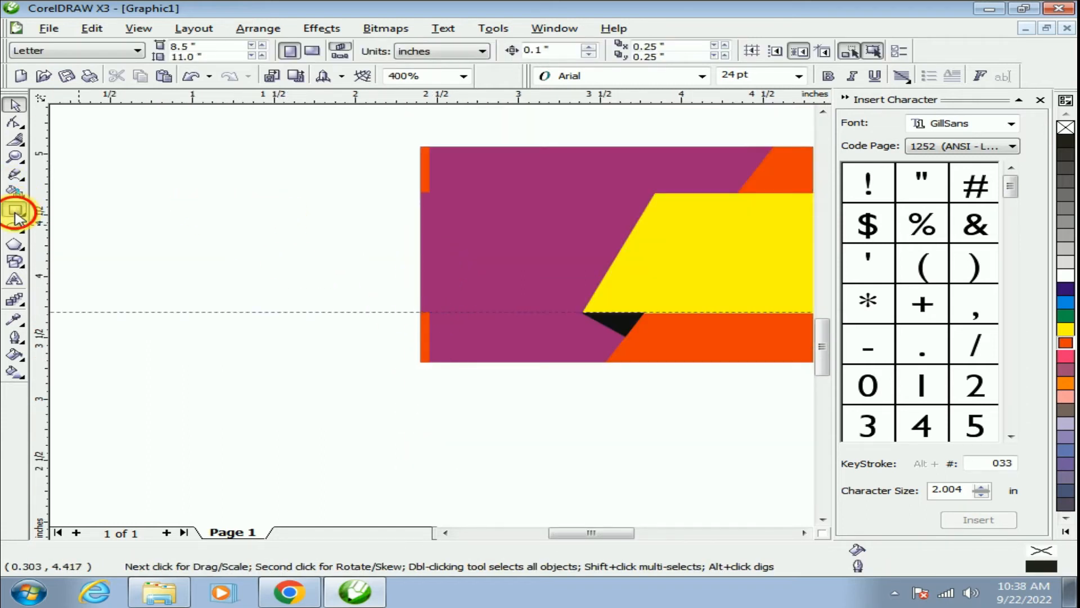
click(15, 211)
drag(428, 200, 440, 321)
scroll(442, 317, up, 3)
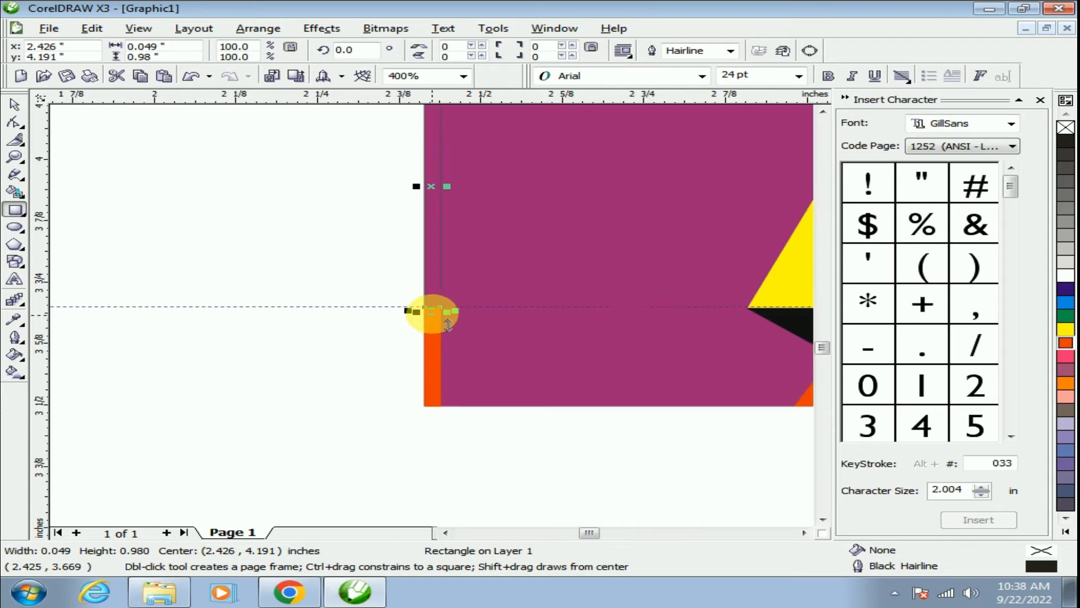
scroll(410, 241, down, 2)
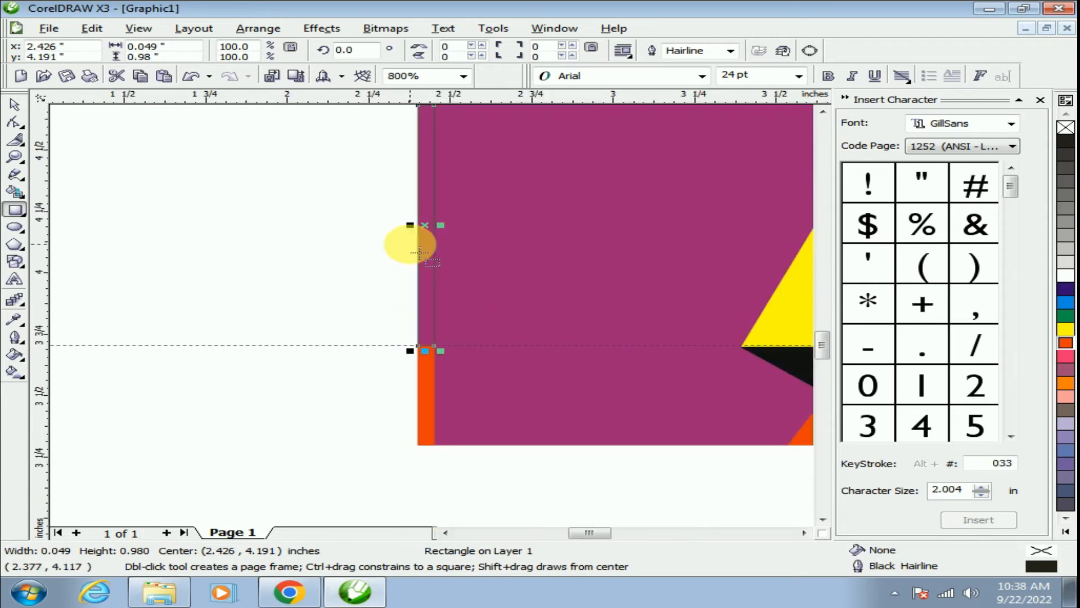
key(F3)
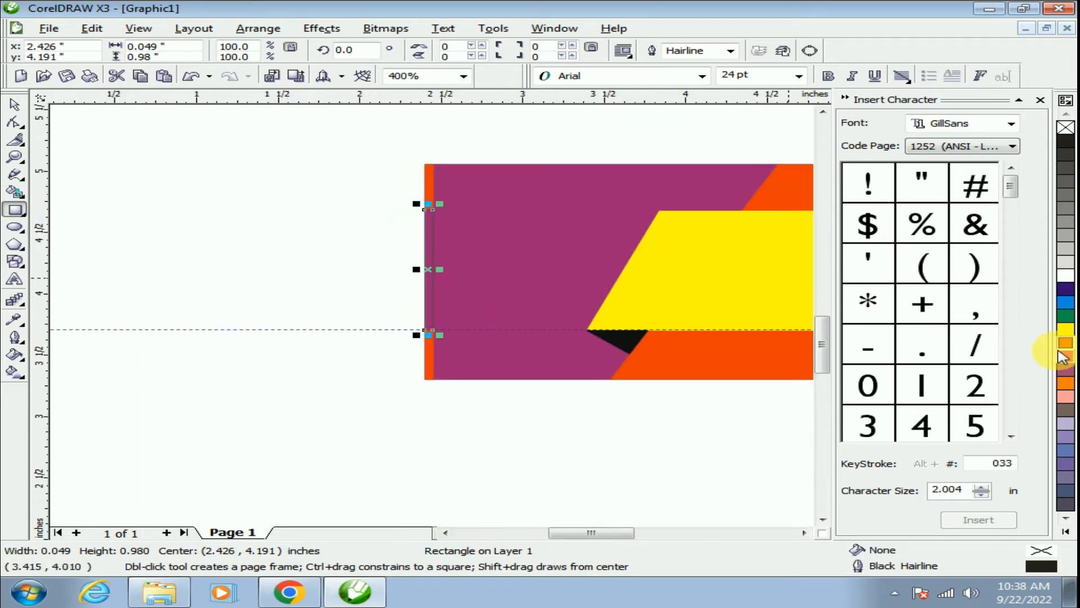
click(1066, 329)
right_click(1066, 329)
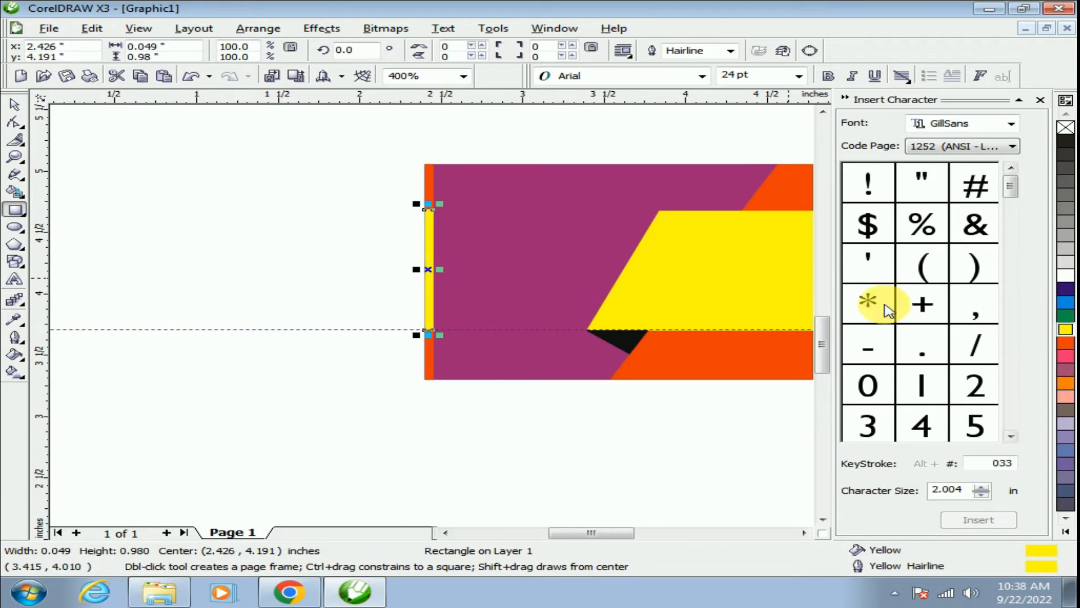
Examine up close how the yellow strip meets the upper red strip
scroll(442, 323, up, 2)
scroll(362, 271, up, 2)
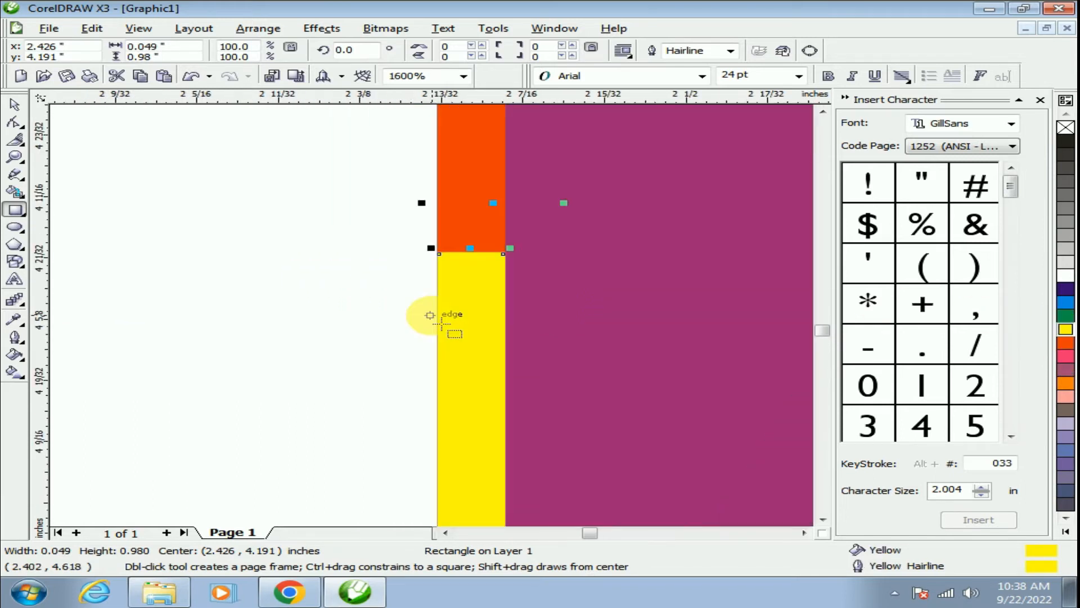
click(15, 105)
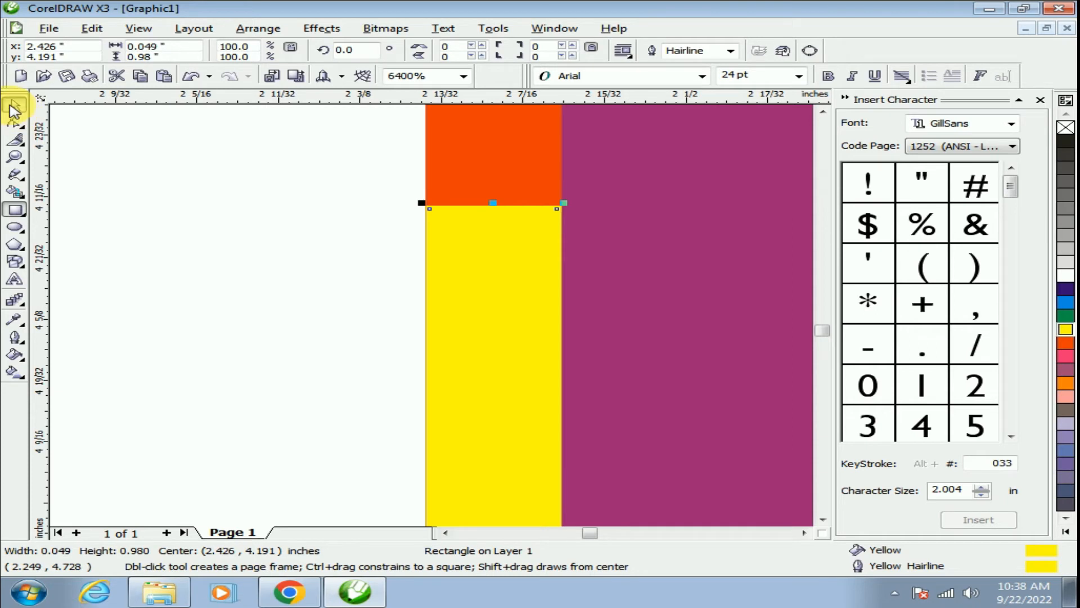
click(301, 241)
click(444, 411)
scroll(448, 316, down, 3)
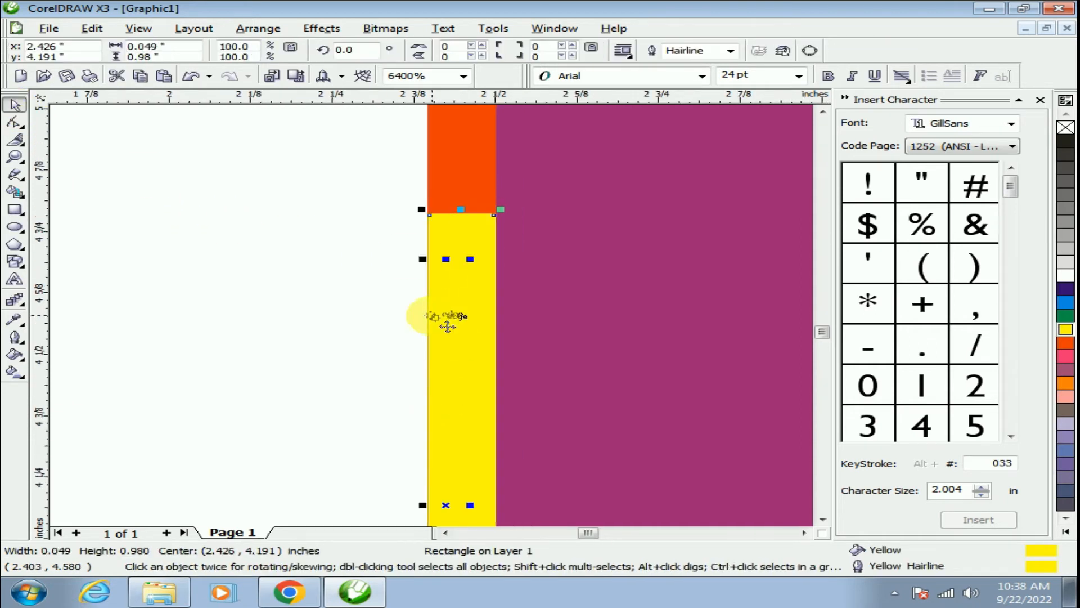
click(262, 295)
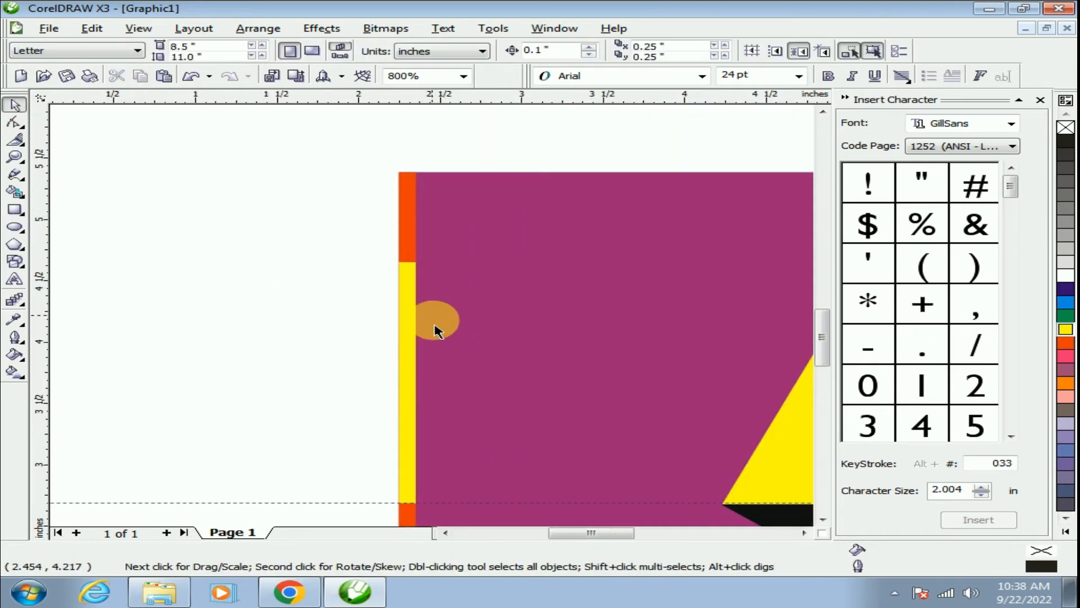
Delete the horizontal guideline along the yellow band's bottom edge
scroll(433, 321, down, 2)
click(499, 352)
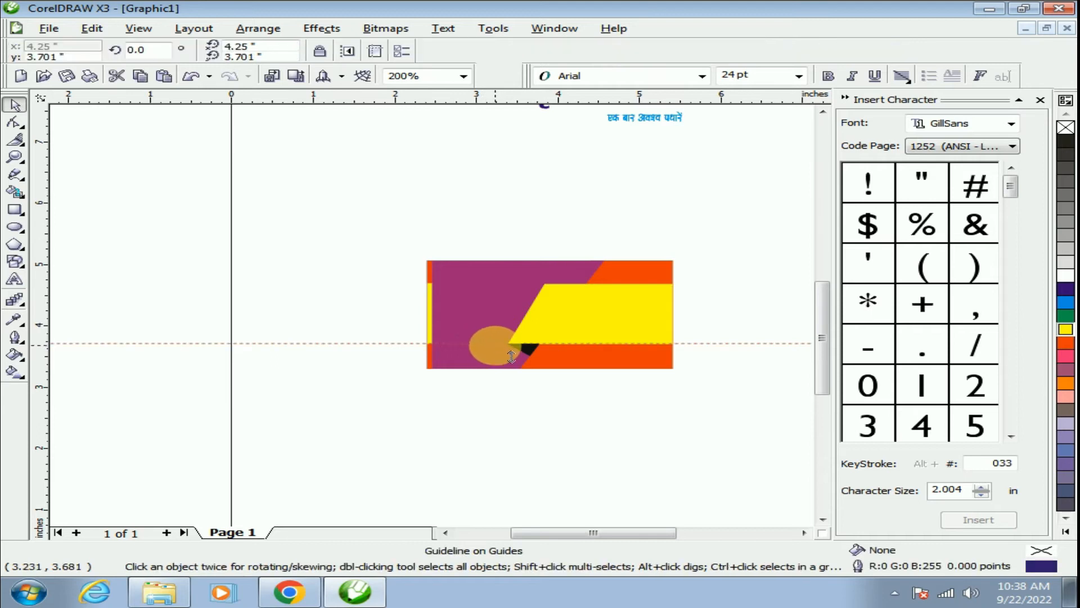
key(Delete)
scroll(433, 317, up, 1)
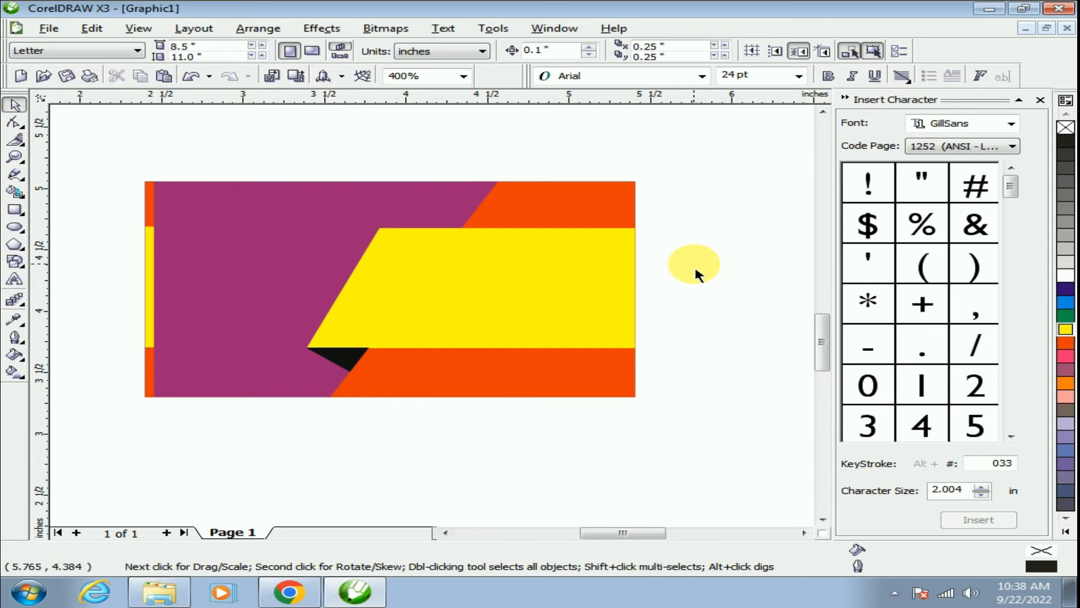
Move the bride photo from above the card to the empty area beside the card's left edge
scroll(433, 312, down, 1)
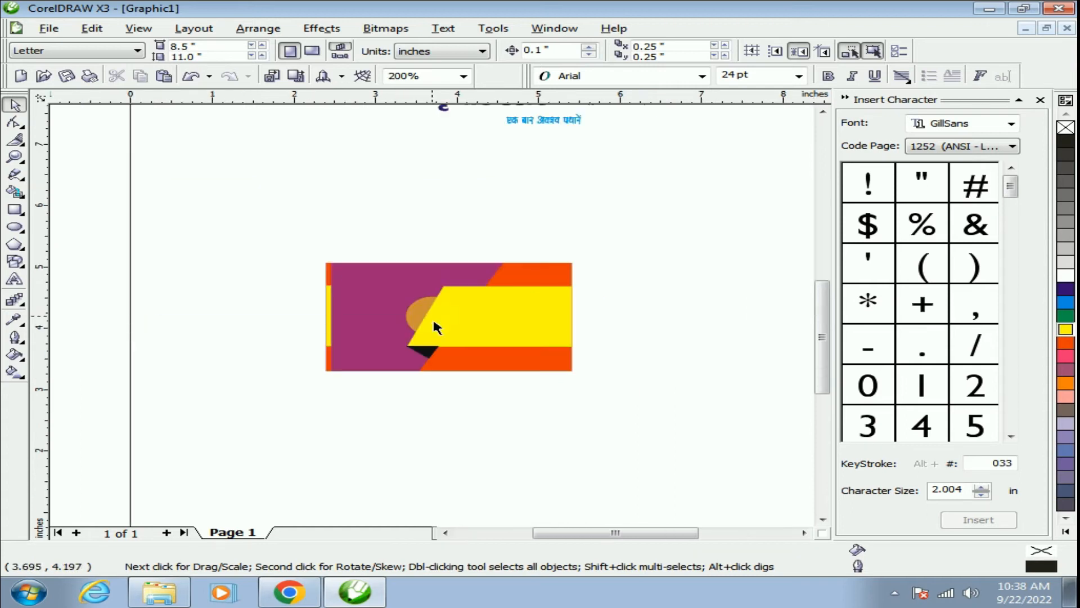
scroll(442, 276, down, 1)
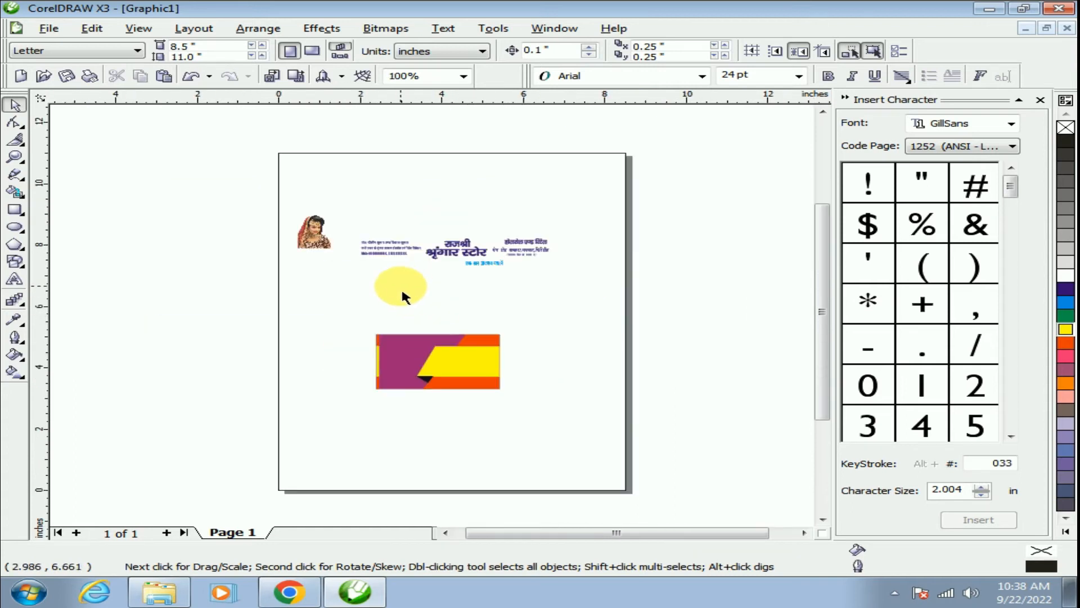
drag(329, 244, 417, 383)
scroll(416, 379, up, 2)
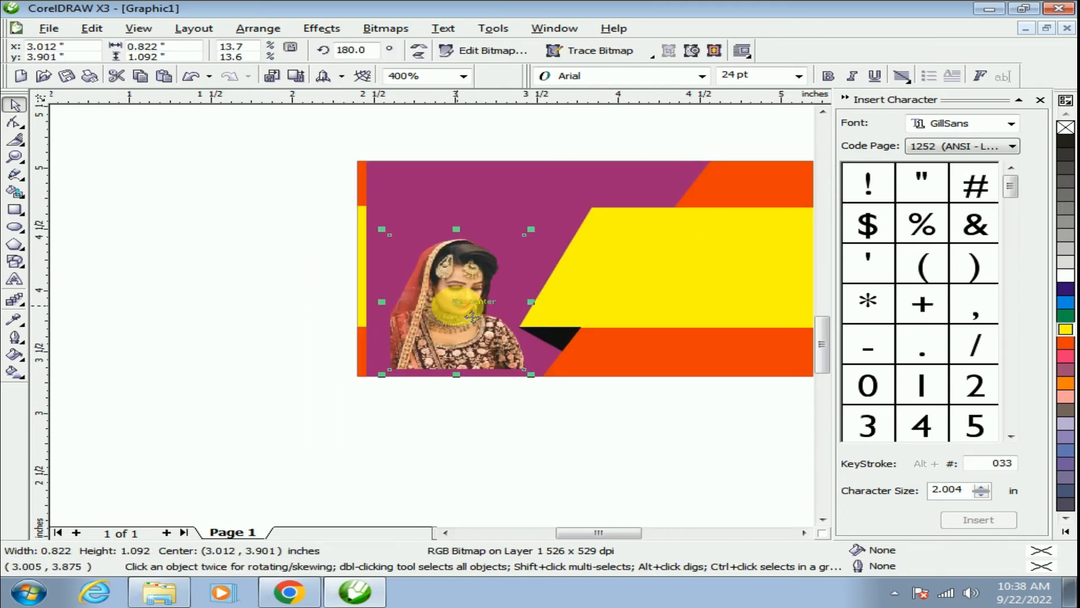
drag(472, 317, 267, 332)
Group all the shapes that make up the card's background
drag(328, 145, 780, 388)
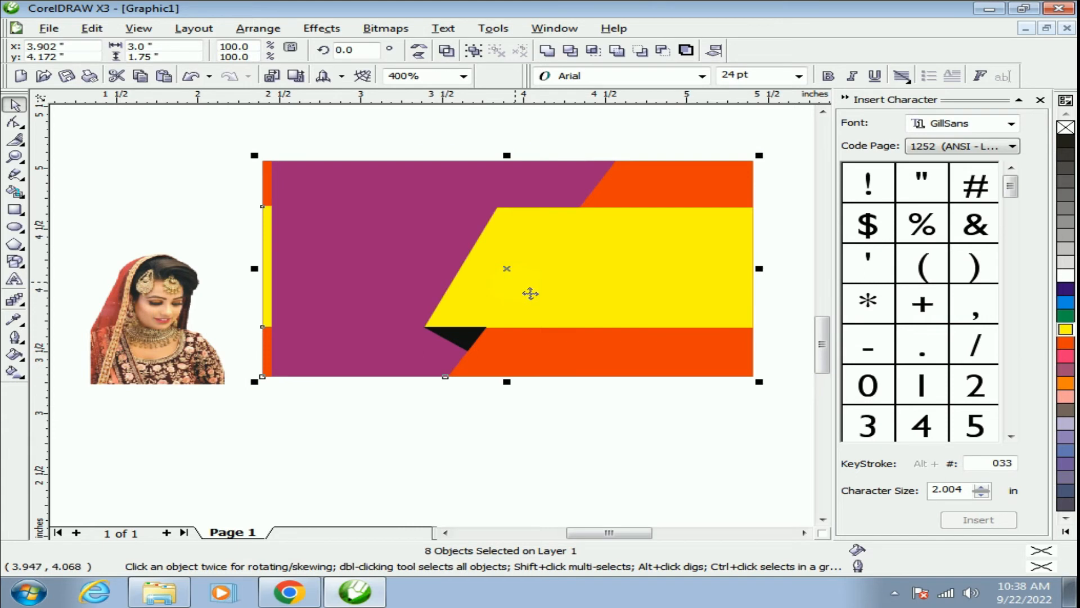
key(ctrl+g)
click(554, 412)
Place the bride photo in the card's lower-left area against the coloured strips, narrowing it to about 0.817 in wide
drag(150, 315, 360, 334)
scroll(446, 327, up, 2)
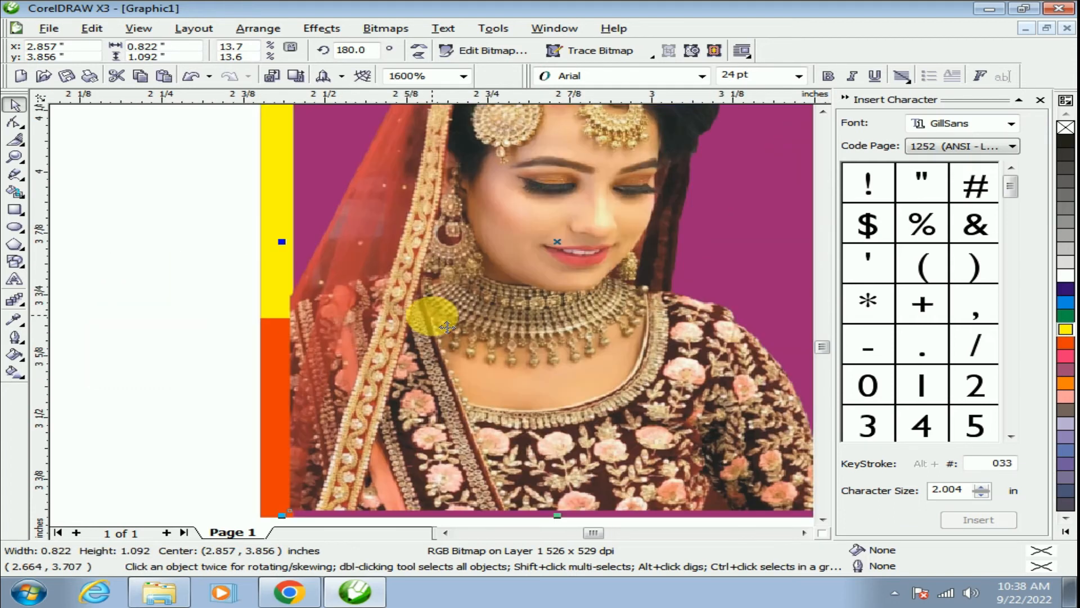
drag(297, 252, 302, 256)
scroll(434, 267, down, 1)
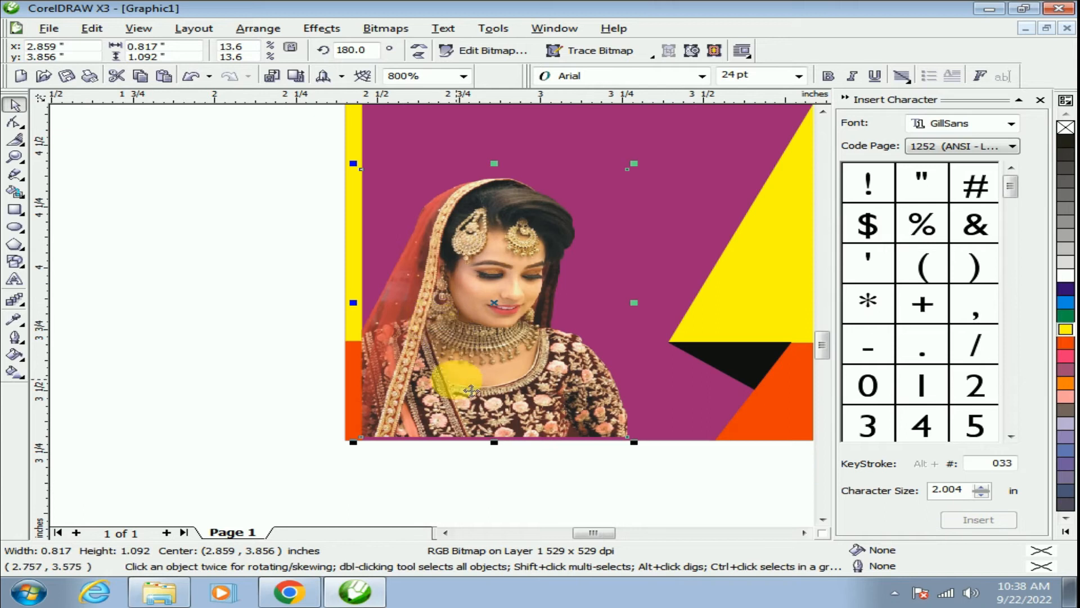
Stretch the bride photo down to the card's bottom edge, making it about 1.105 in high
scroll(438, 325, up, 2)
drag(550, 298, 550, 305)
scroll(446, 321, down, 2)
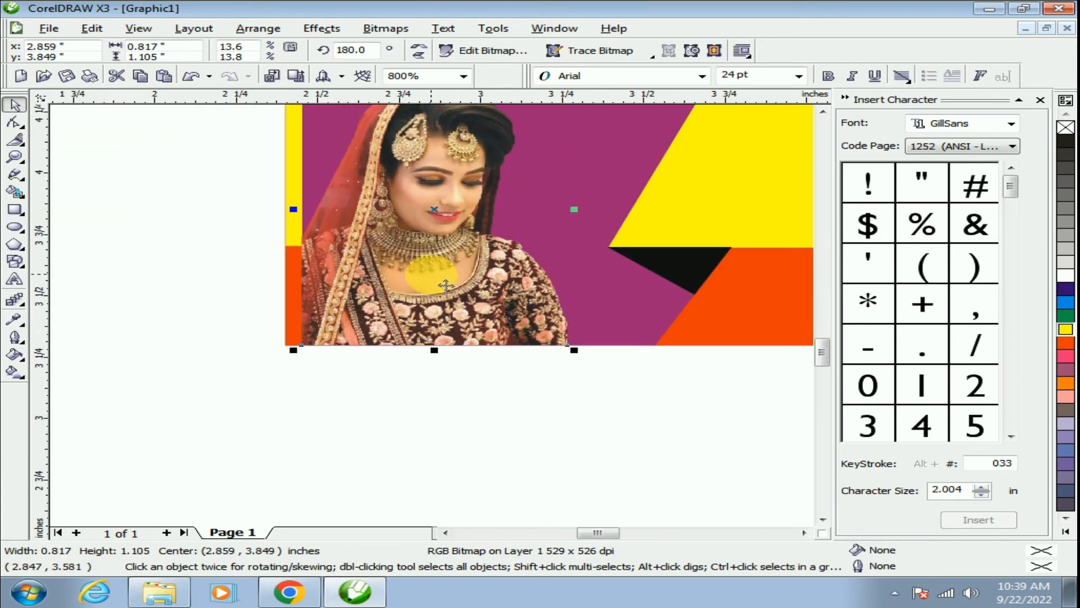
scroll(446, 325, down, 1)
click(486, 388)
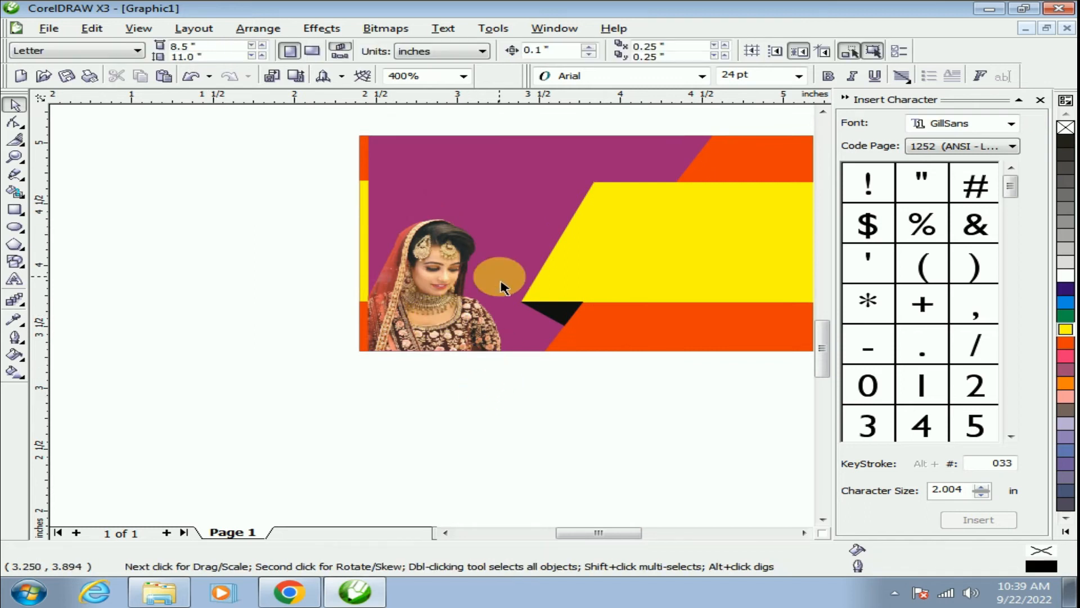
Move the heading text राजश्री onto the upper part of the card's yellow band
scroll(431, 318, down, 1)
scroll(513, 427, down, 1)
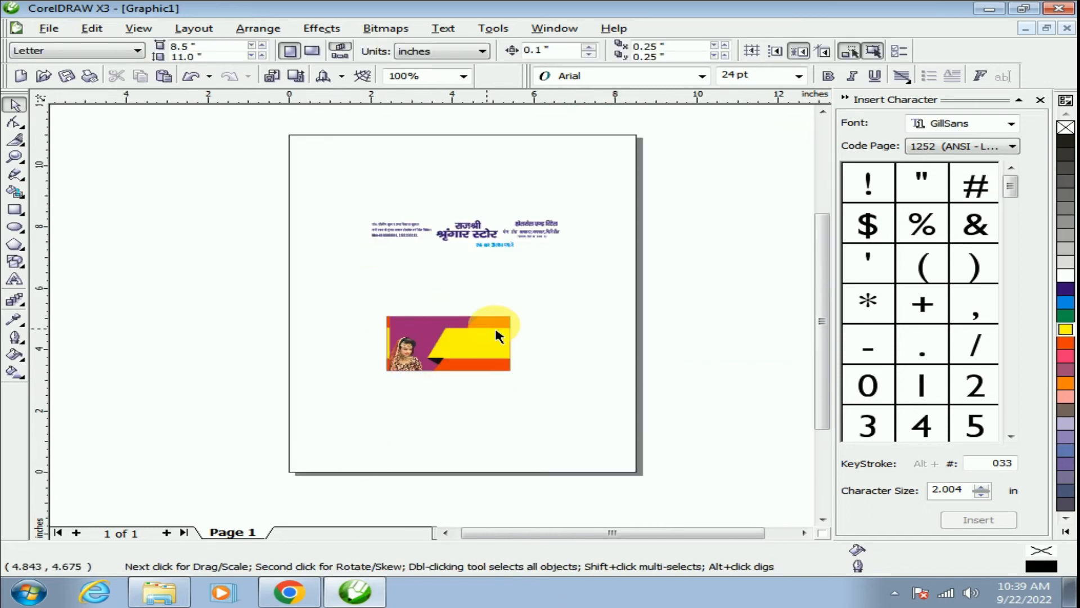
click(469, 236)
drag(492, 235, 491, 345)
scroll(433, 315, up, 2)
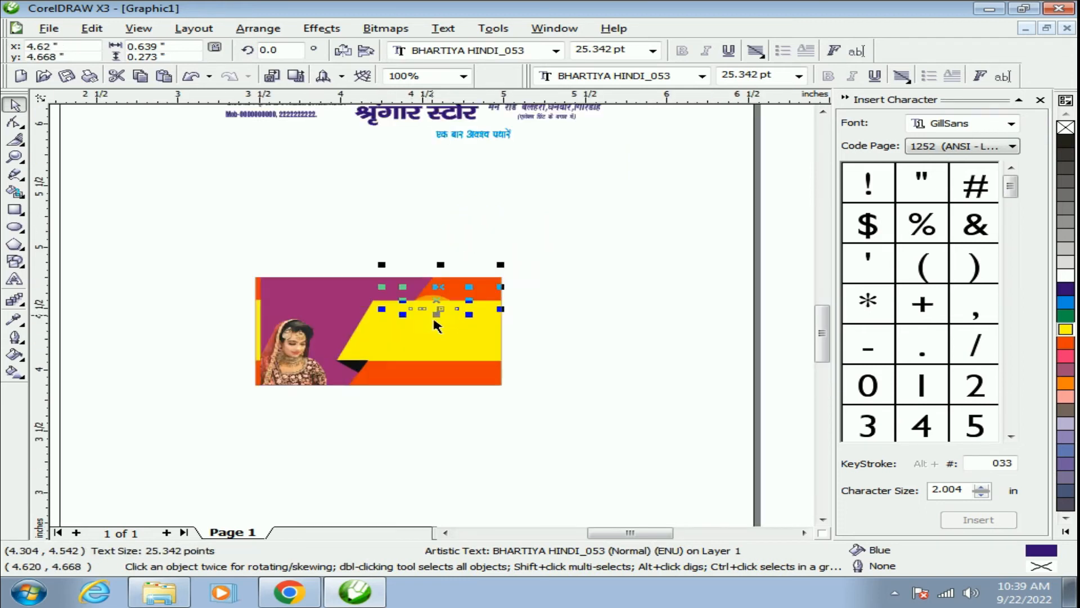
click(644, 227)
click(467, 302)
drag(488, 305, 486, 326)
key(Escape)
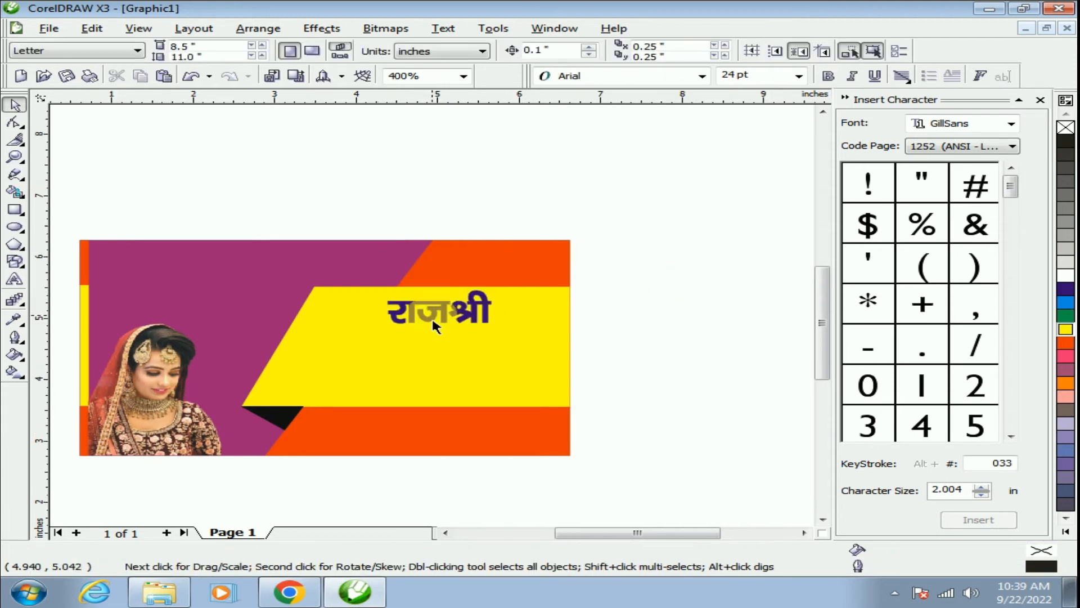
Move the text श्रृंगार स्टोर onto the yellow band below राजश्री
scroll(352, 278, down, 1)
drag(360, 153, 413, 389)
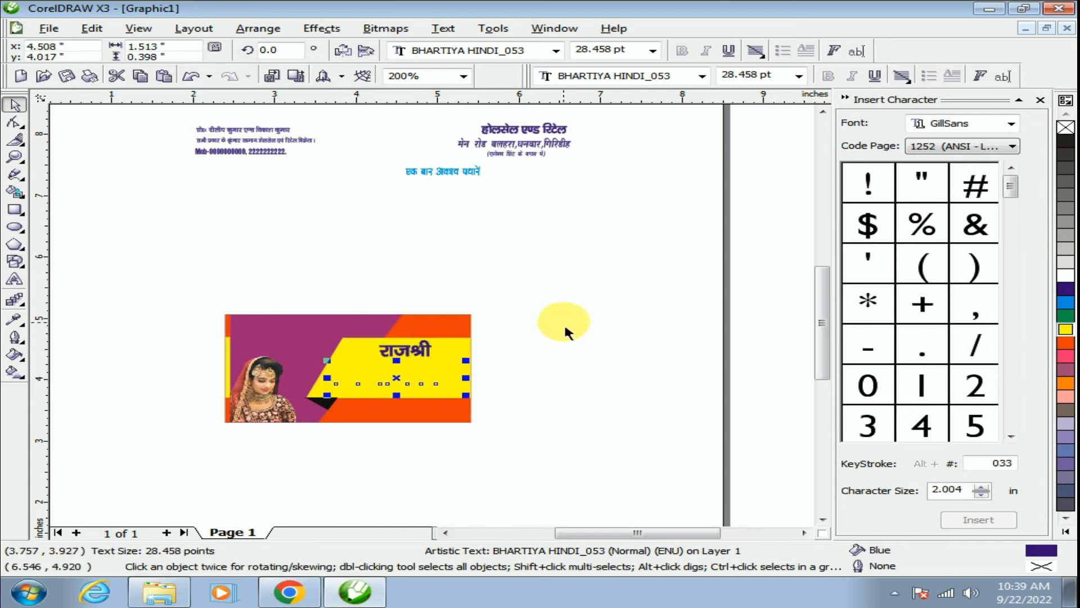
click(540, 349)
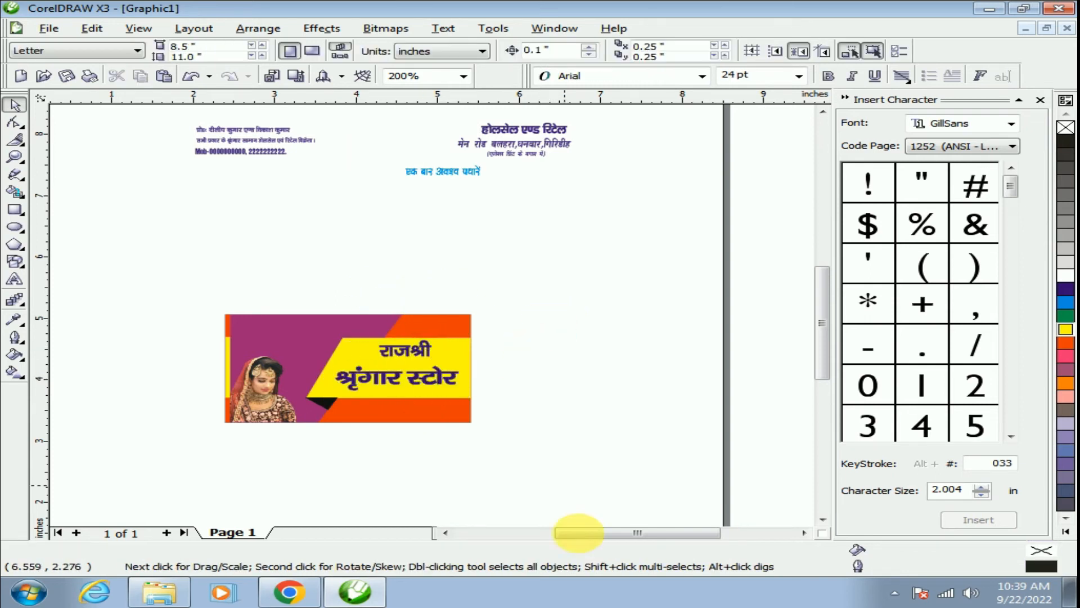
Move the three lines with proprietor, products and mobile numbers onto the purple area above the photo and fill them white
drag(181, 122, 325, 177)
drag(279, 147, 311, 354)
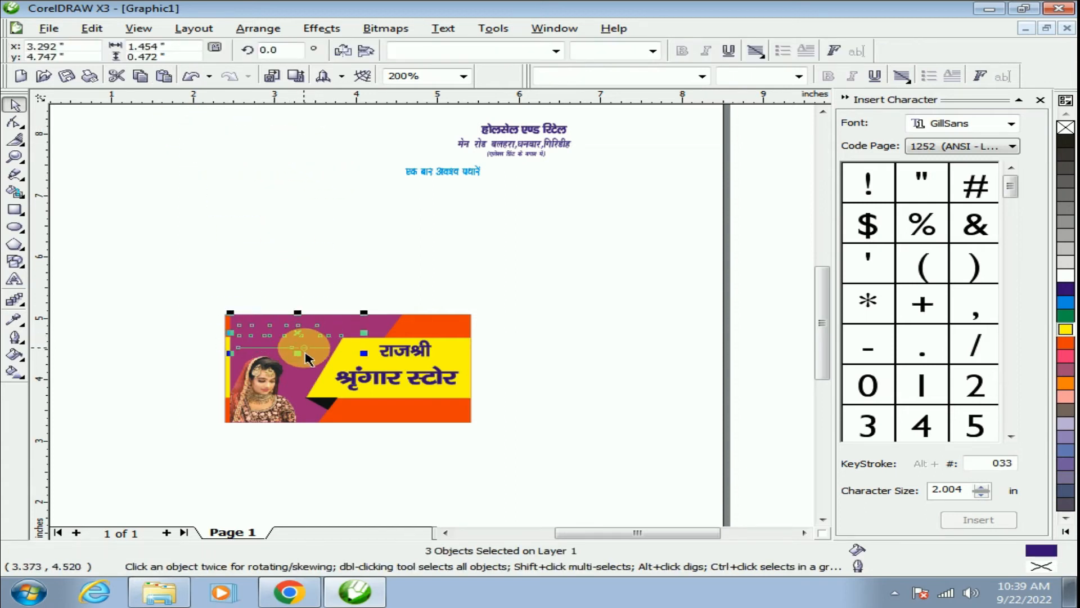
scroll(449, 326, up, 1)
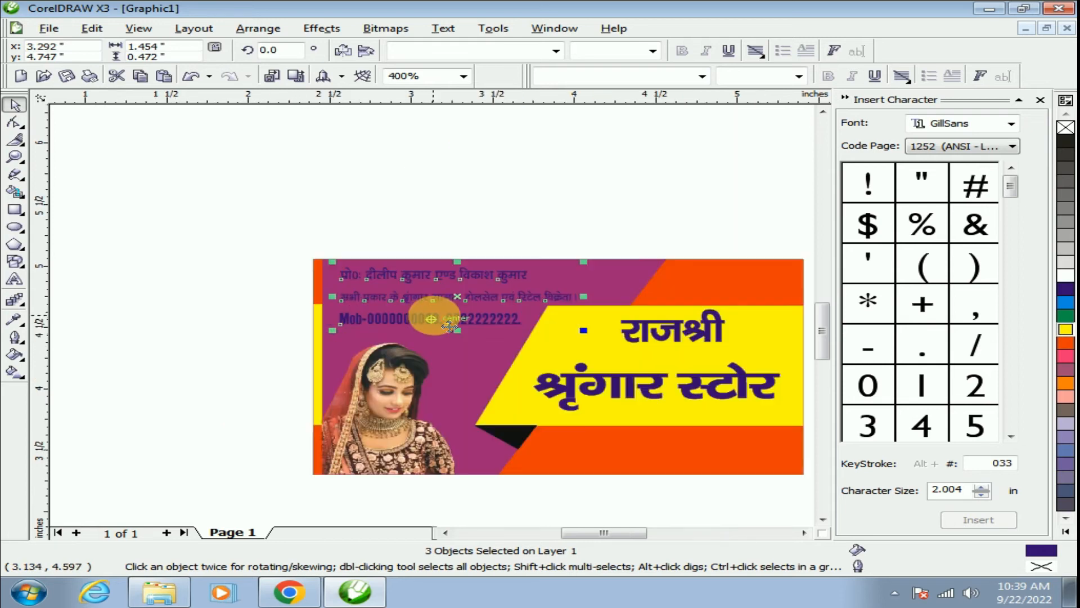
click(1063, 279)
click(523, 181)
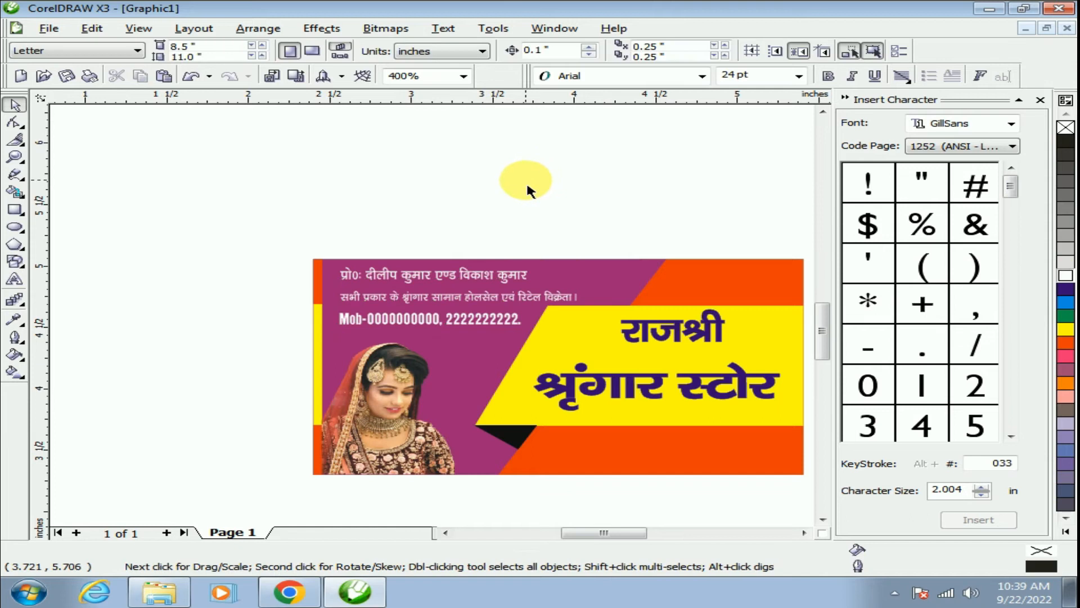
Widen the white products line and nudge it up, and slightly widen the proprietor line above it
scroll(439, 316, up, 1)
click(438, 315)
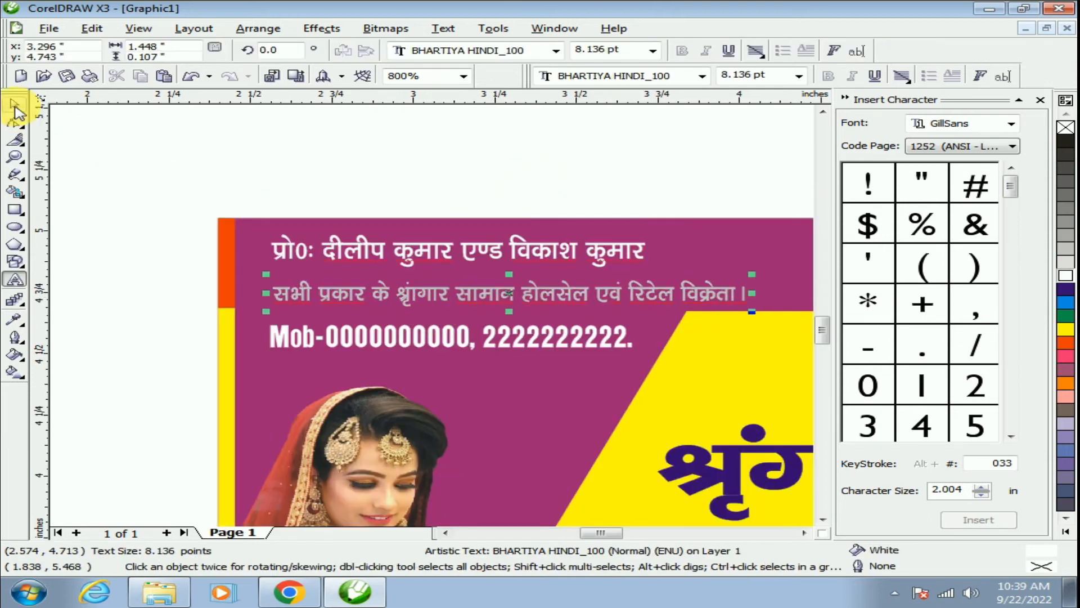
drag(771, 304, 808, 305)
drag(555, 288, 554, 278)
click(565, 250)
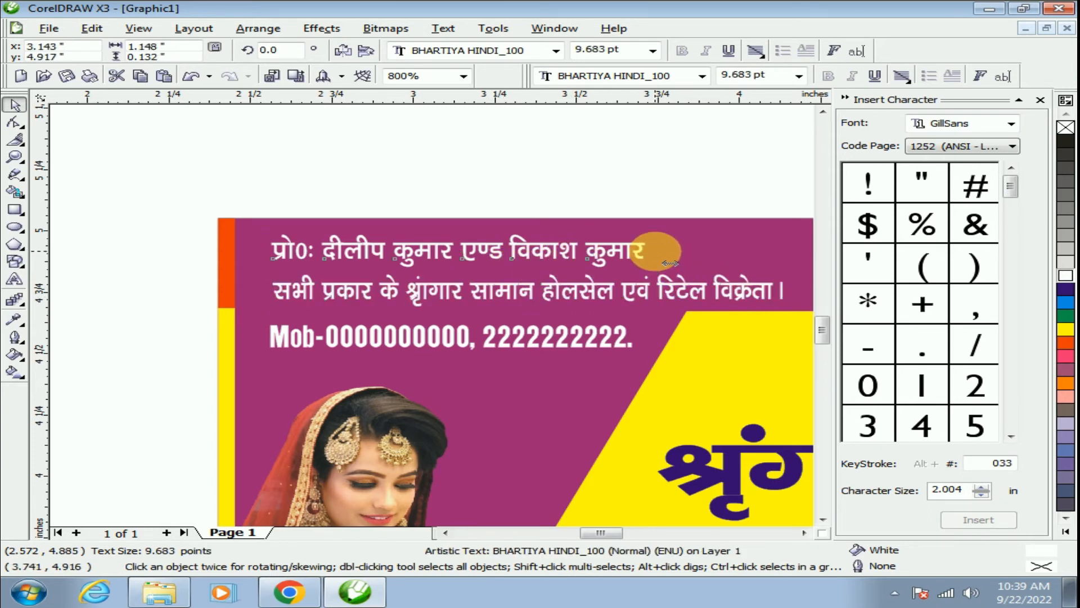
drag(670, 263, 681, 263)
Nudge the mobile-number line up and align its left edge with the two lines above
click(562, 345)
drag(561, 345, 562, 340)
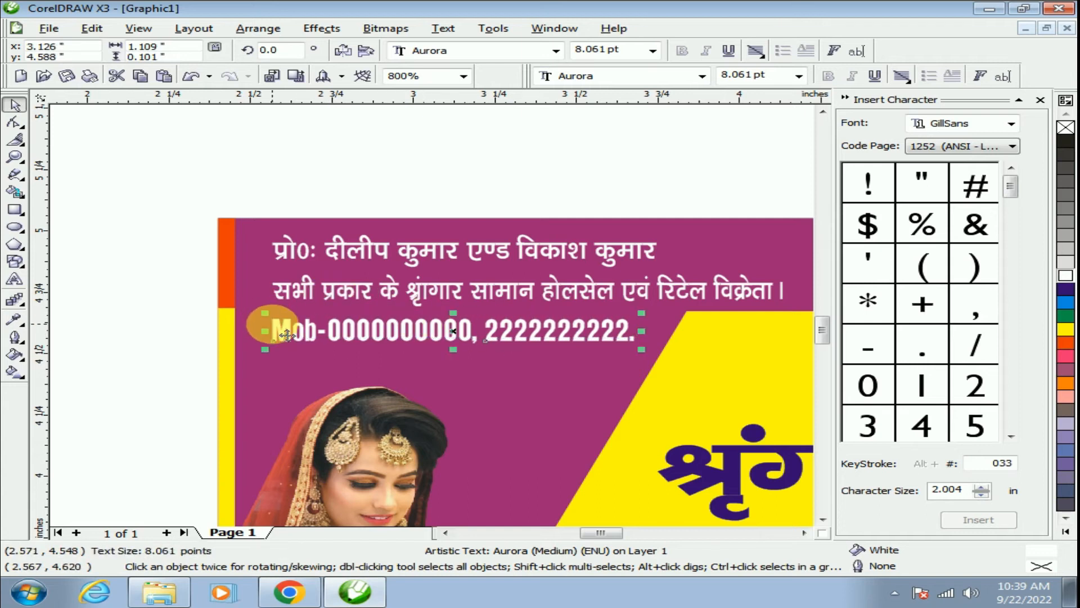
mouse_move(290, 336)
mouse_down()
mouse_move(323, 338)
mouse_move(301, 342)
mouse_up()
click(319, 190)
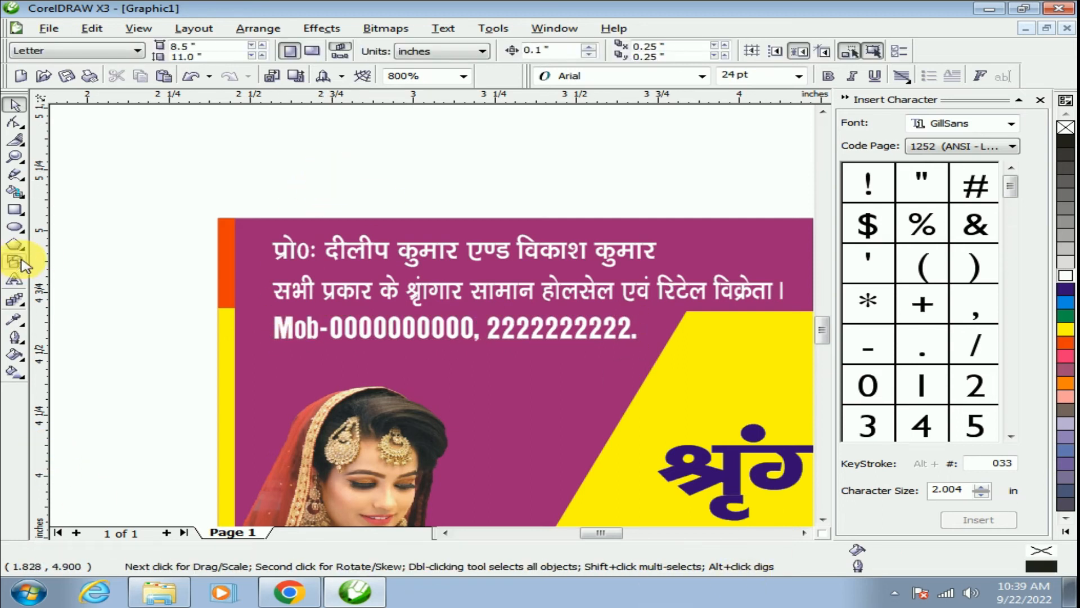
Draw a yellow five-pointed star about 0.08 by 0.105 in and place it just before the white proprietor line
click(15, 245)
click(79, 249)
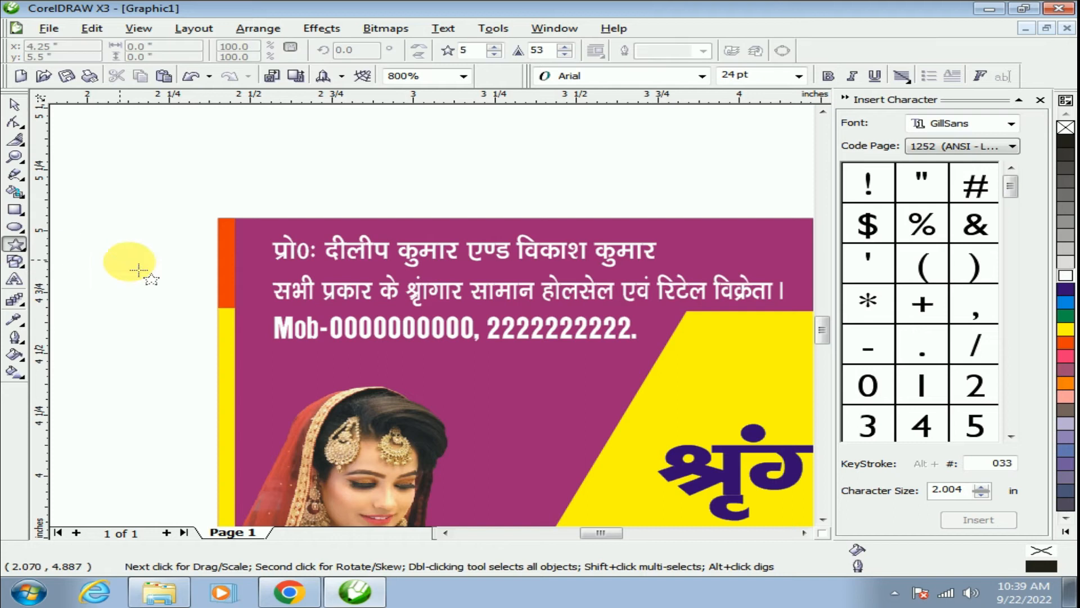
drag(250, 247, 285, 277)
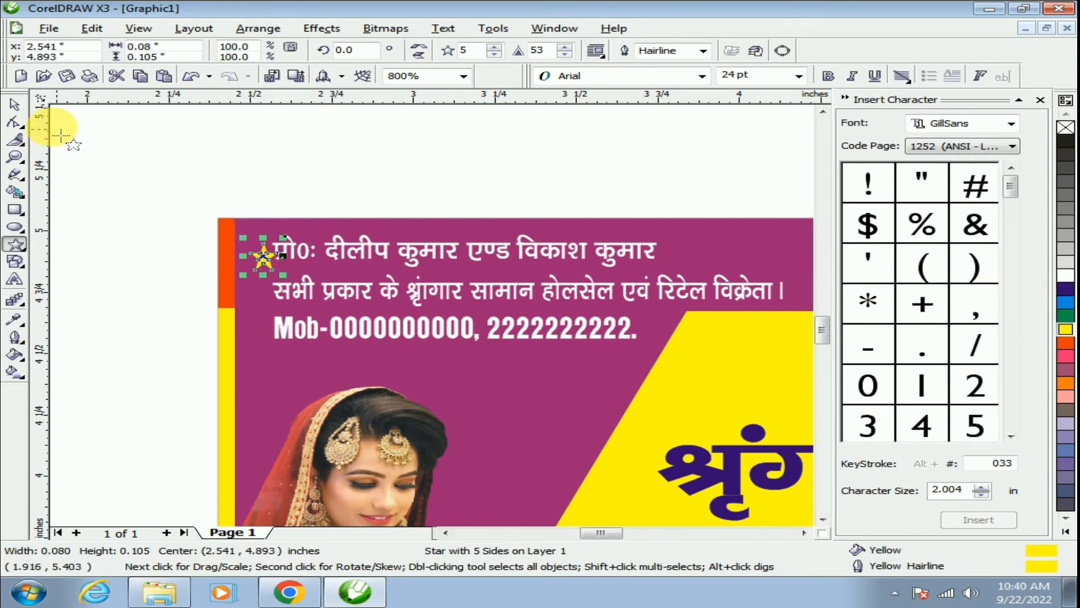
click(14, 104)
click(224, 191)
drag(223, 190, 270, 264)
click(103, 466)
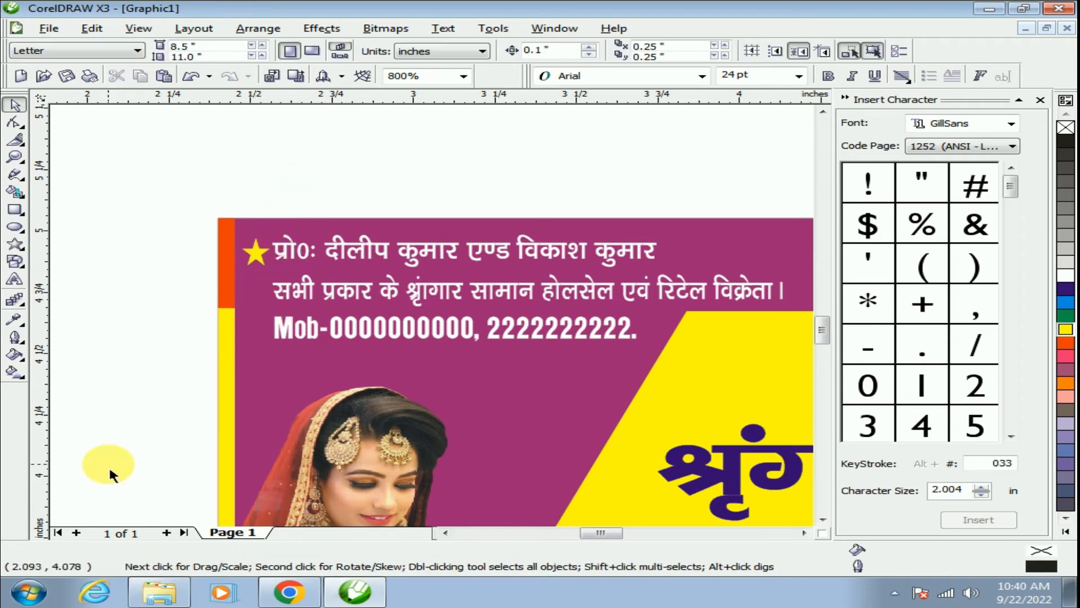
Copy the yellow star downward in front of the white products line and the mobile-number line
click(250, 253)
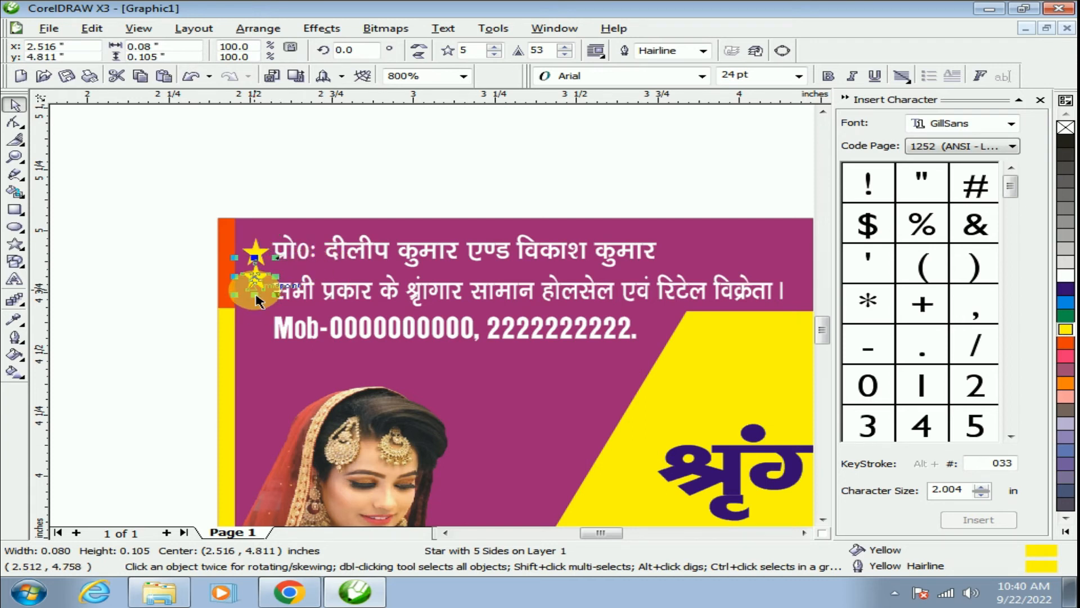
scroll(264, 287, up, 1)
drag(450, 293, 454, 333)
scroll(447, 315, up, 1)
scroll(448, 330, down, 1)
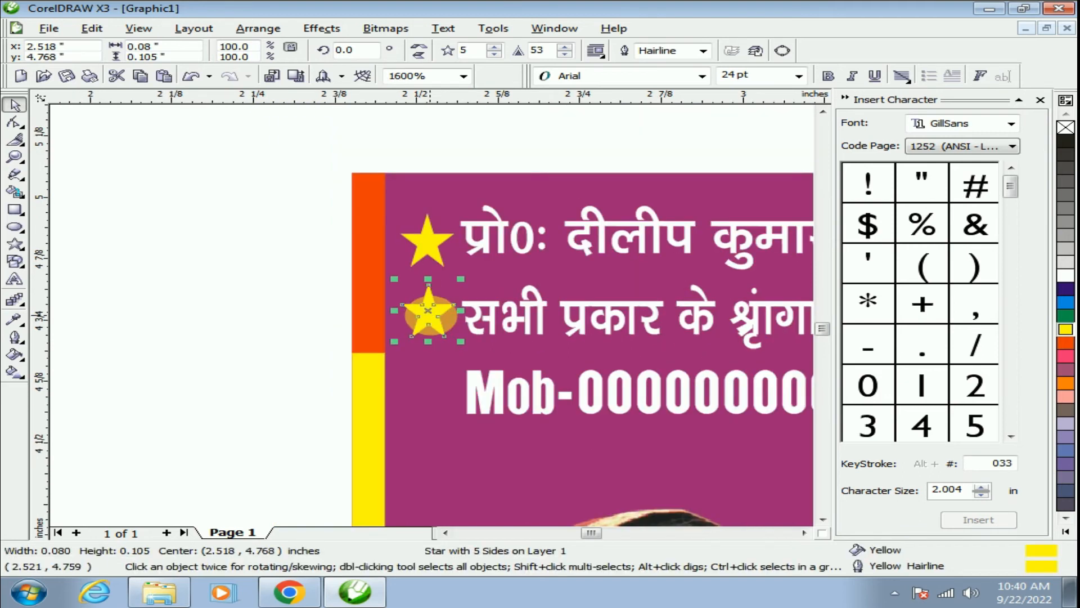
drag(447, 320, 445, 388)
scroll(309, 288, down, 1)
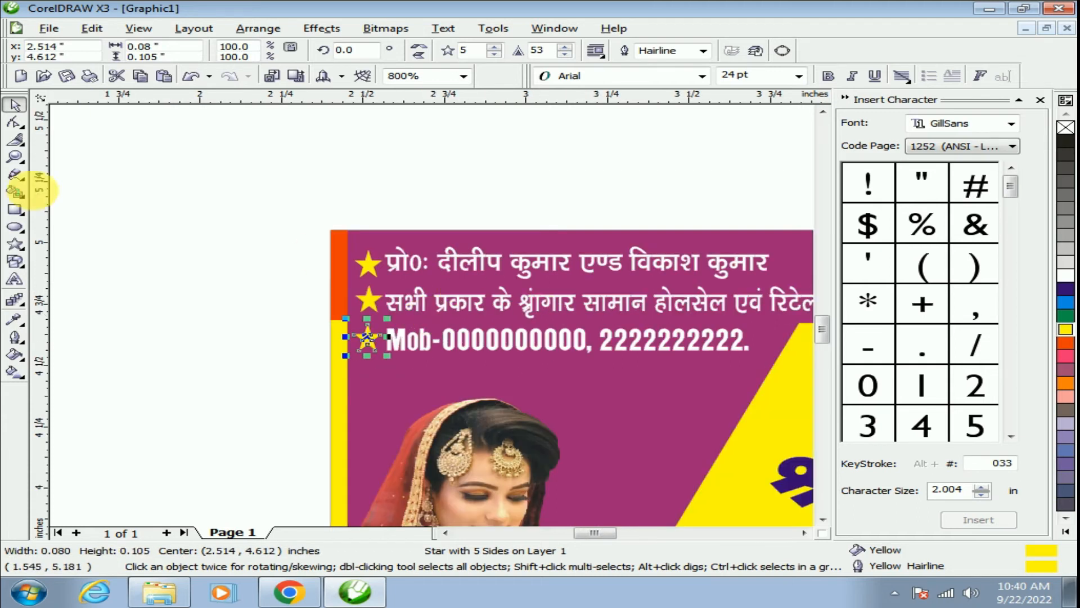
click(296, 153)
scroll(428, 318, down, 1)
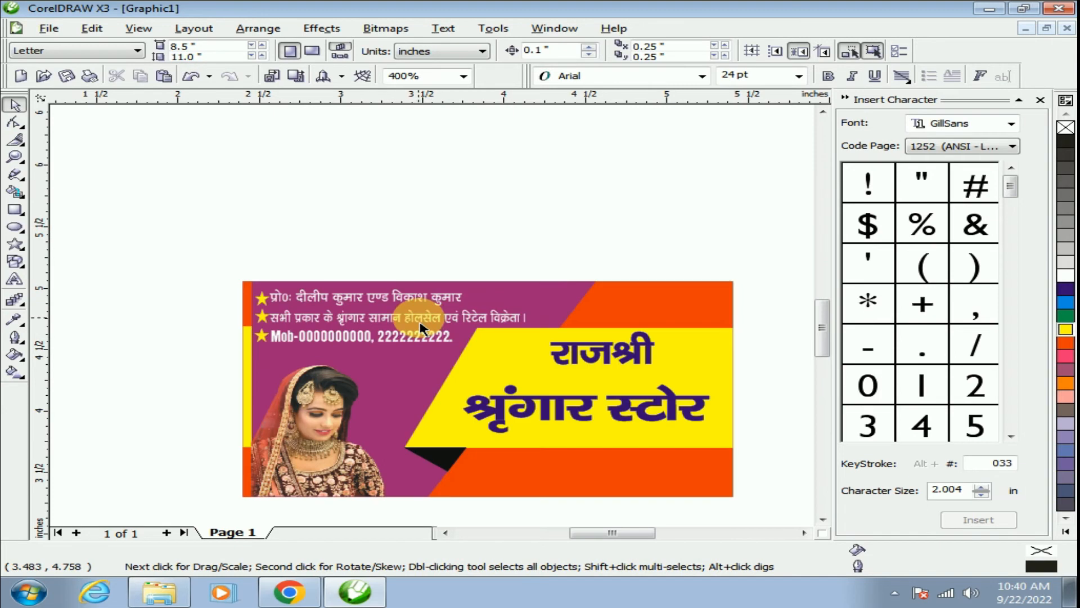
Move the text एक बार अवश्य पधारें onto the orange area above राजश्री
click(504, 321)
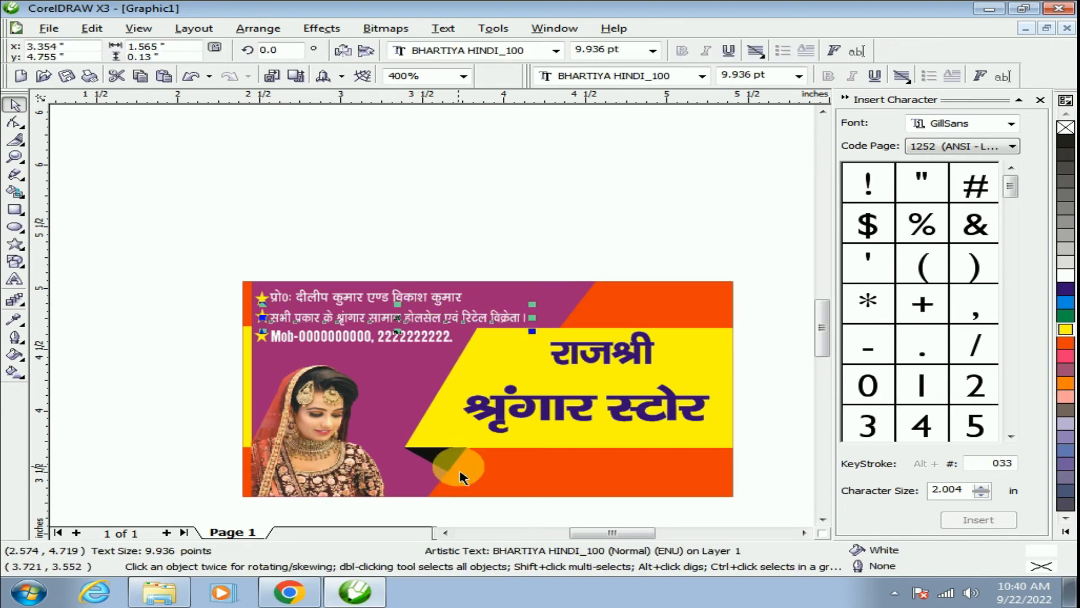
scroll(434, 314, down, 1)
scroll(474, 366, up, 1)
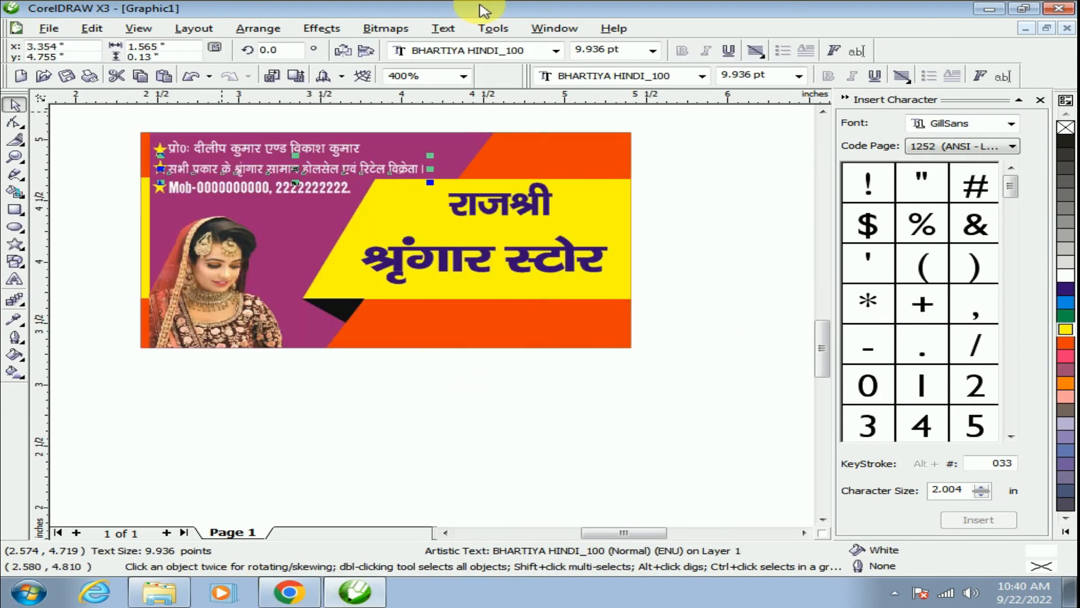
scroll(428, 310, down, 1)
drag(511, 139, 435, 325)
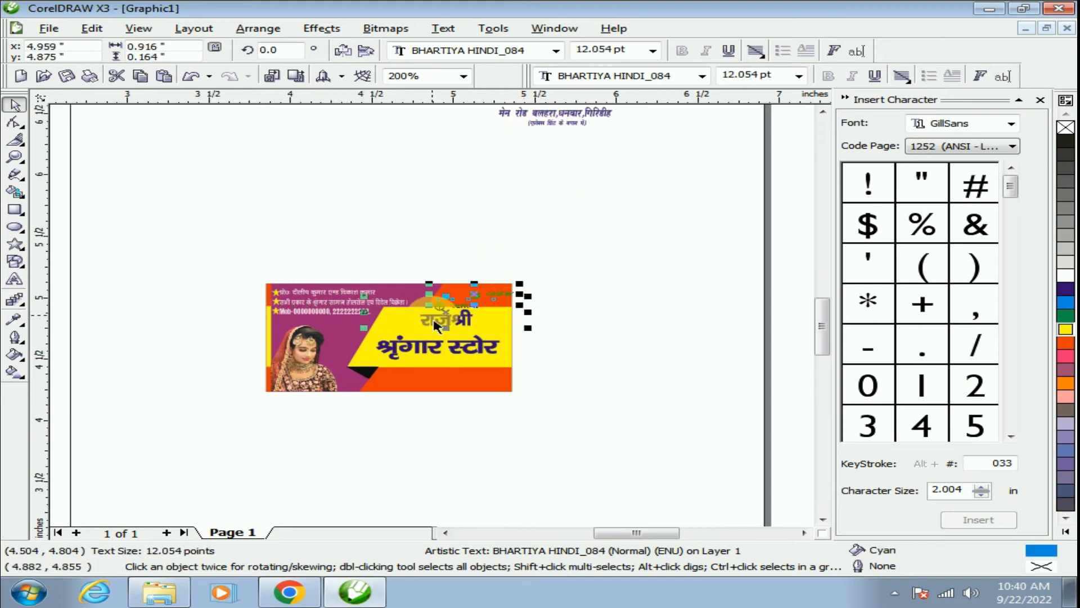
scroll(434, 326, up, 1)
scroll(435, 325, up, 2)
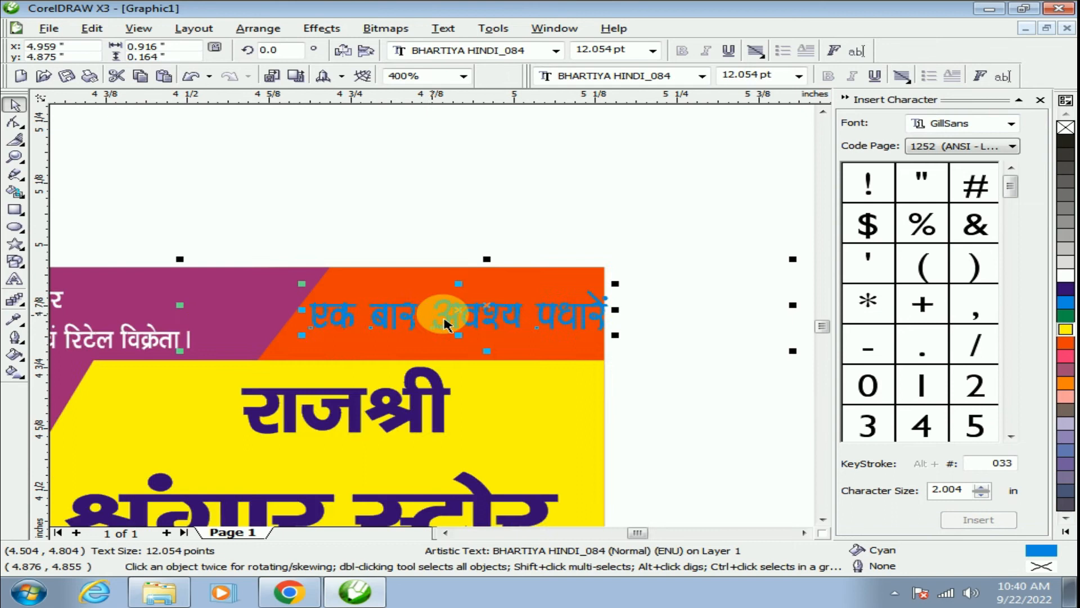
Shrink एक बार अवश्य पधारें to about 11.1 pt so it fits the orange area and fill it white
drag(794, 351, 749, 345)
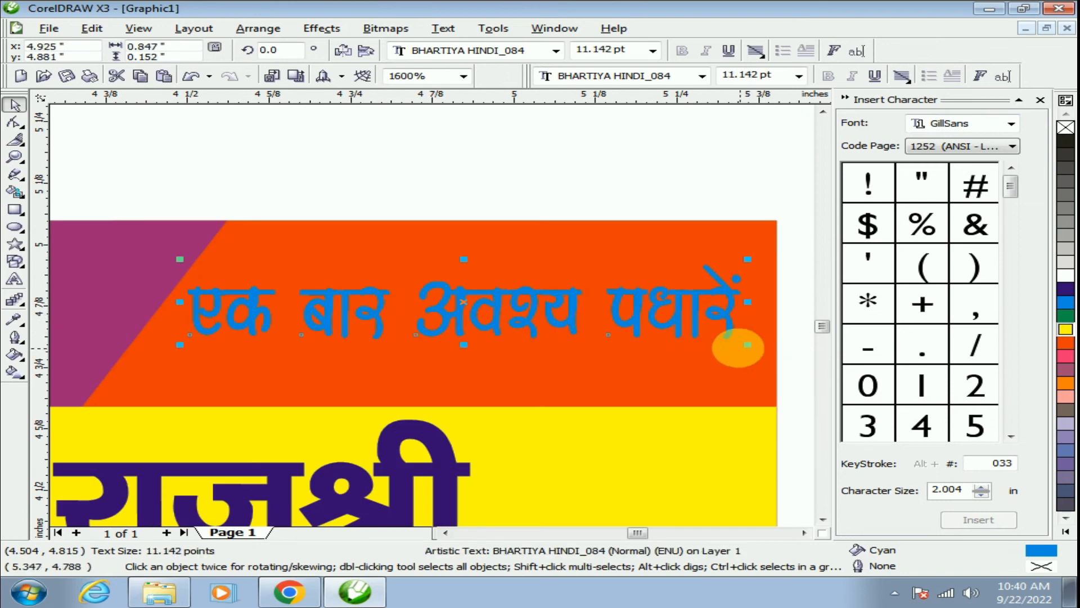
click(1066, 280)
scroll(435, 325, down, 2)
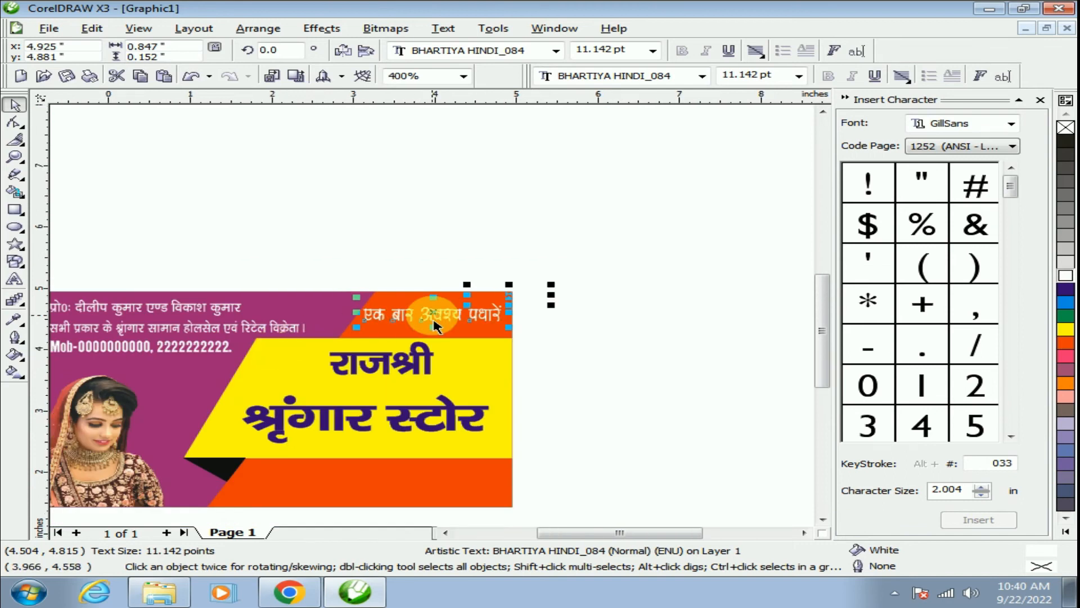
scroll(435, 325, down, 1)
click(594, 133)
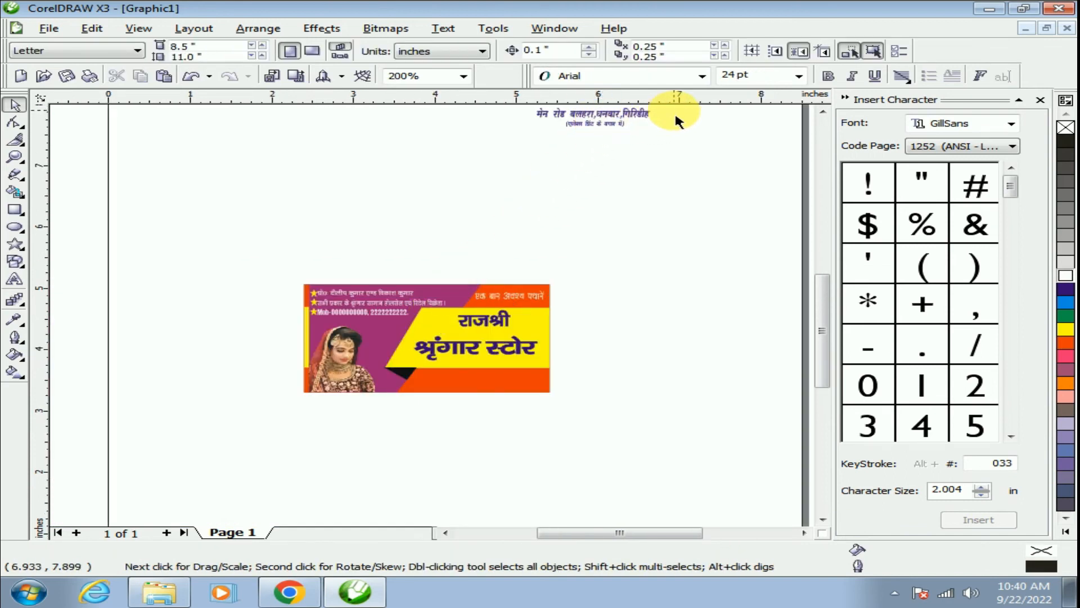
Move the two address lines onto the orange area below the yellow band and fill them white
scroll(433, 316, down, 1)
scroll(507, 302, up, 1)
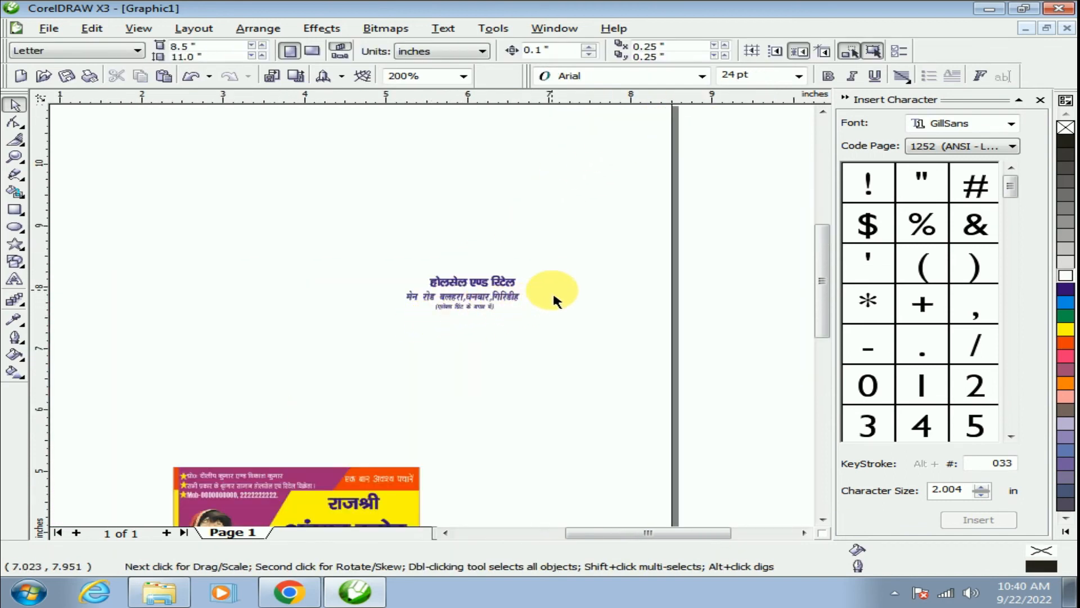
drag(380, 327, 442, 441)
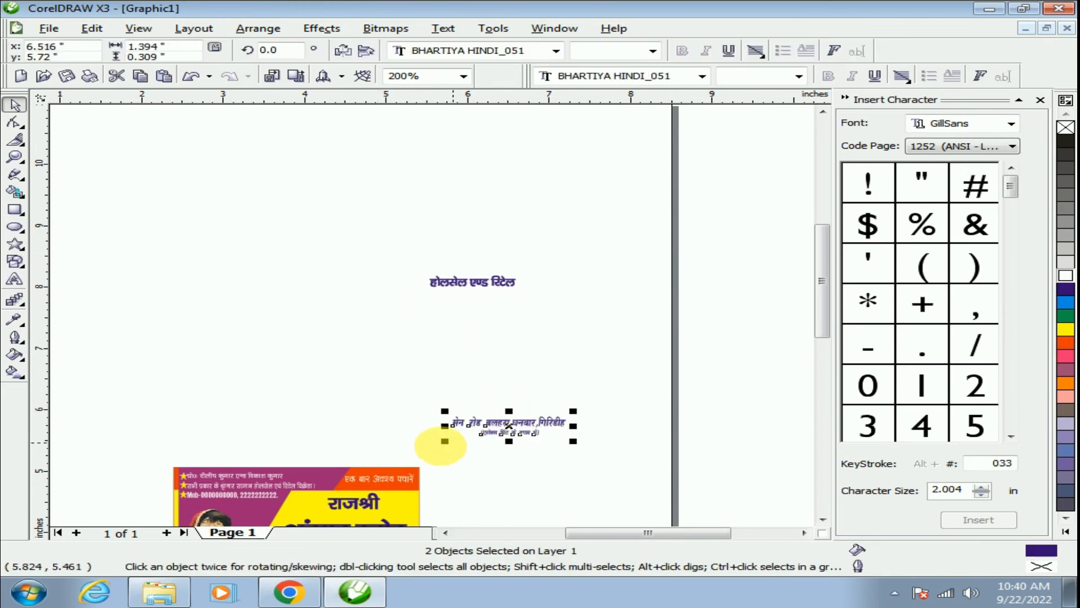
scroll(438, 326, down, 1)
drag(484, 309, 436, 381)
scroll(437, 382, up, 2)
drag(426, 323, 482, 315)
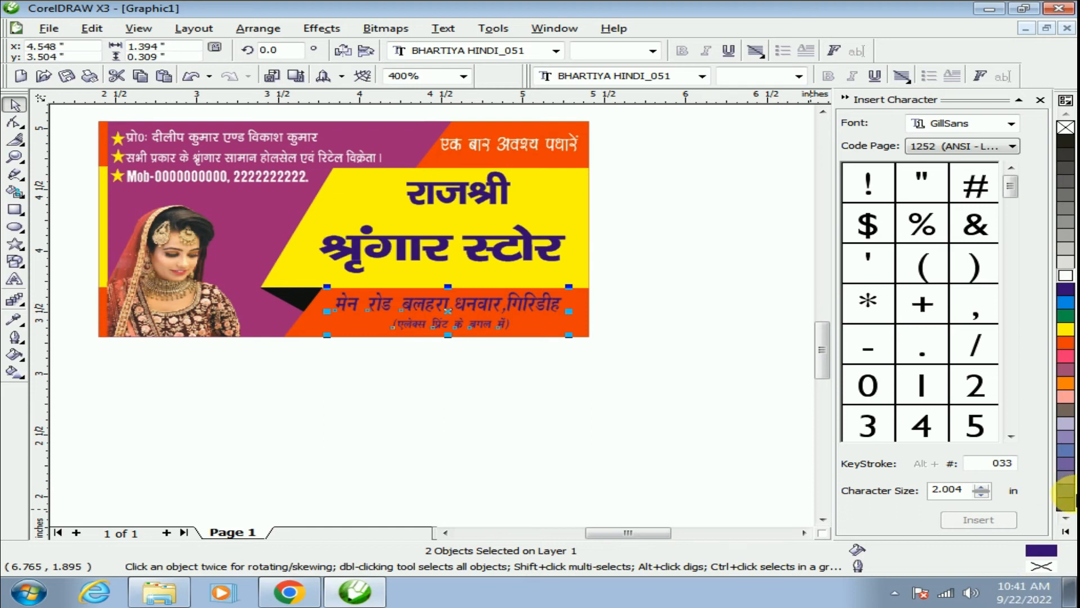
click(1065, 275)
click(687, 265)
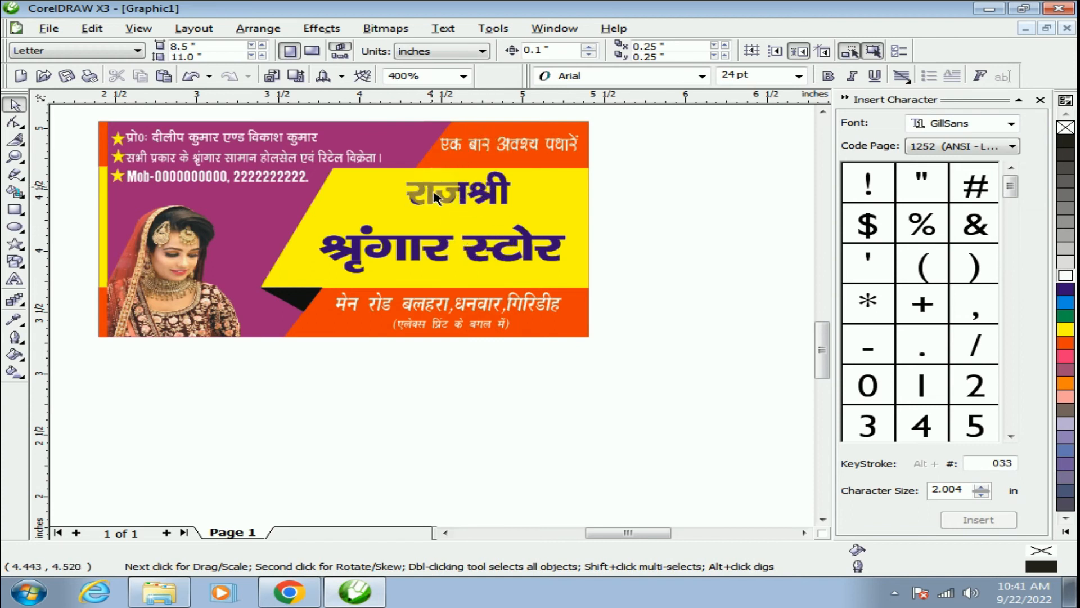
Move होलसेल एण्ड रिटेल onto the yellow band and shift श्रृंगार स्टोर up close beneath राजश्री
scroll(432, 188, down, 1)
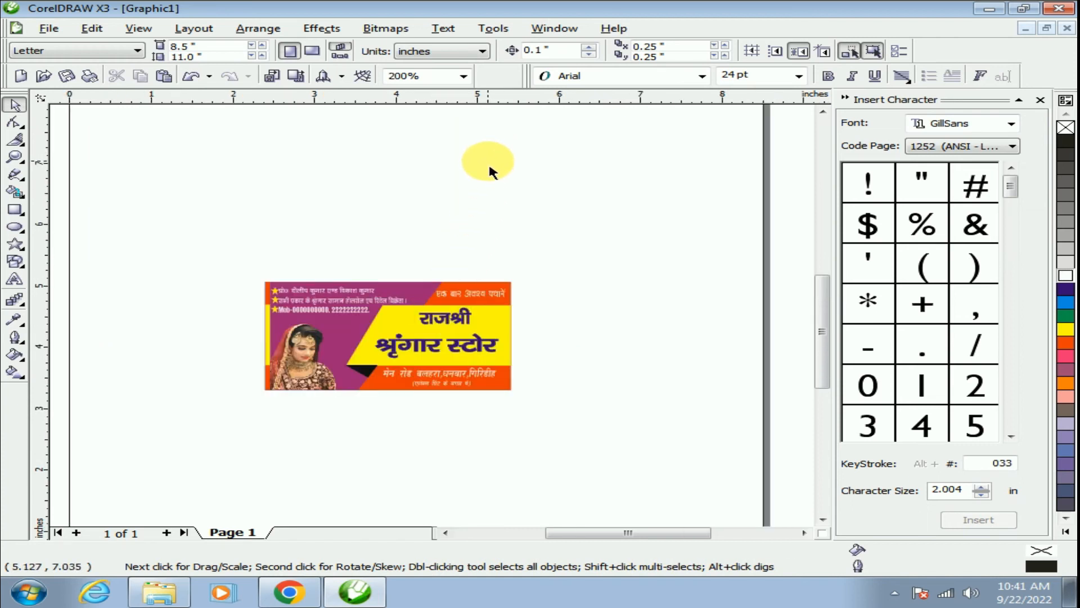
scroll(488, 161, down, 1)
drag(486, 289, 426, 415)
scroll(426, 414, up, 2)
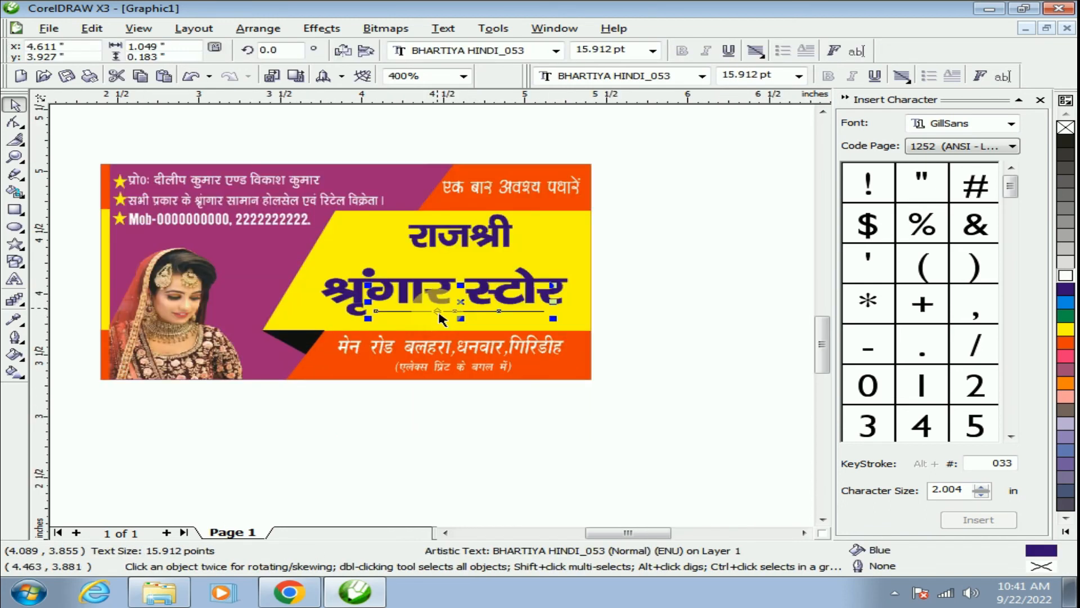
click(441, 297)
drag(442, 296, 451, 276)
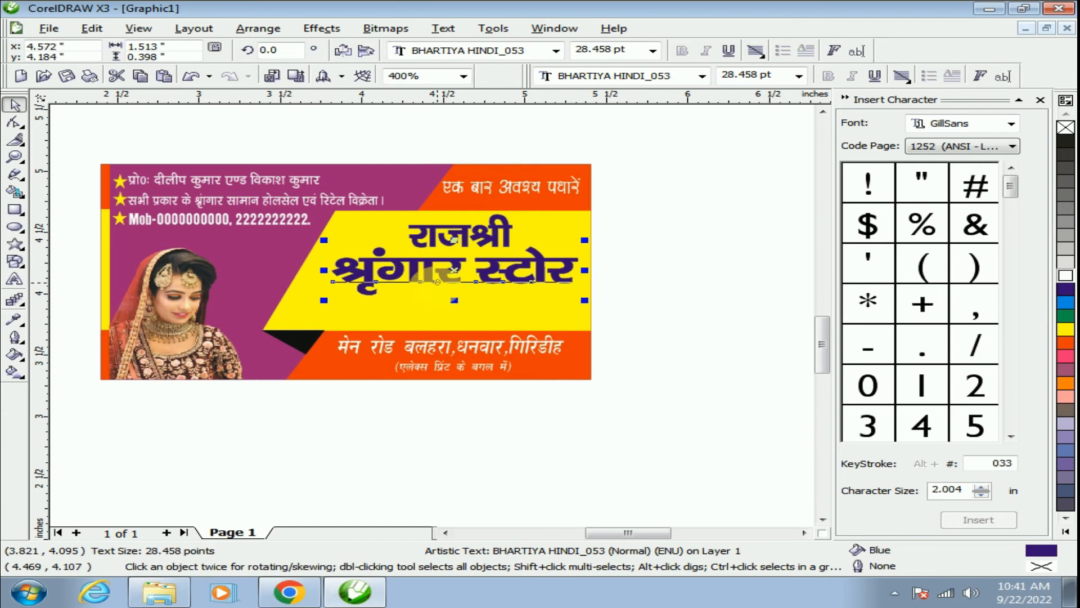
Bring होलसेल एण्ड रिटेल to the front and position it below श्रृंगार स्टोर near the yellow band's lower edge
click(436, 307)
drag(704, 278, 312, 349)
key(shift+Page_Up)
click(684, 293)
click(495, 322)
drag(494, 323, 490, 334)
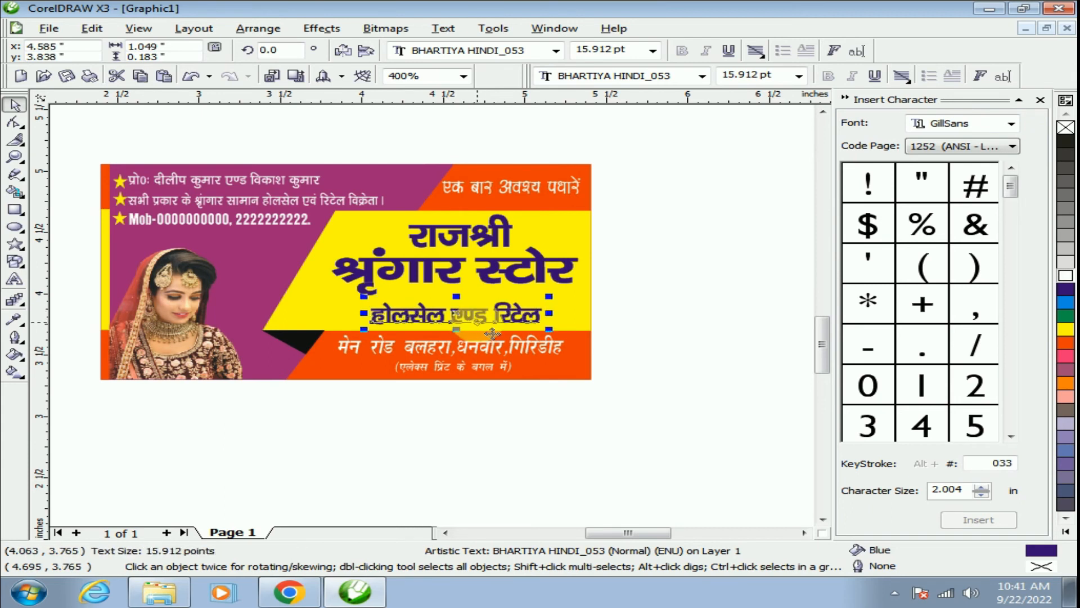
Try cyan and magenta fills on the होलसेल एण्ड रिटेल text
click(1067, 313)
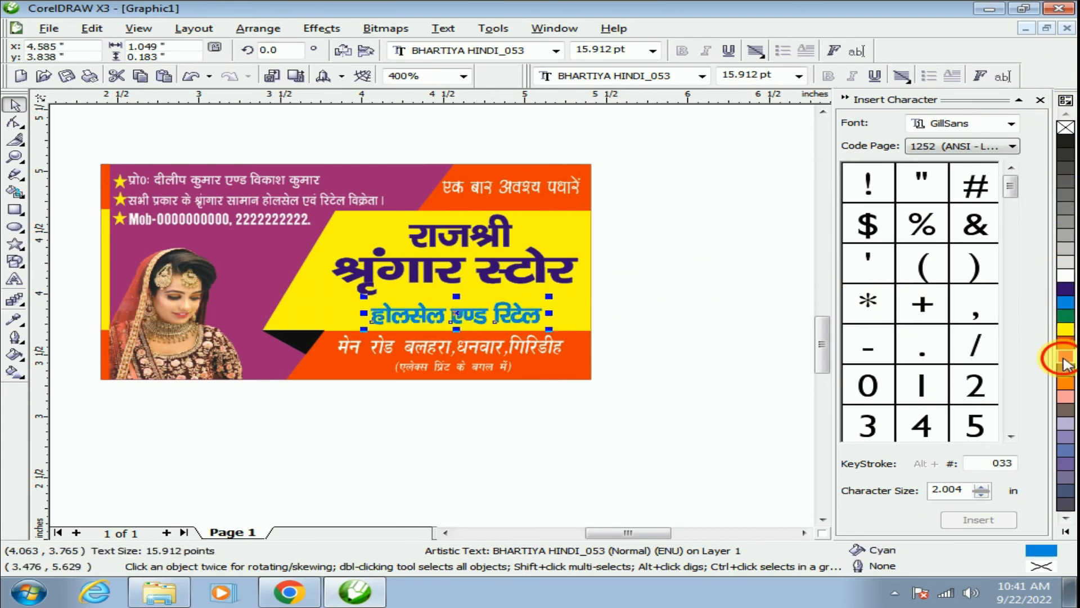
click(654, 266)
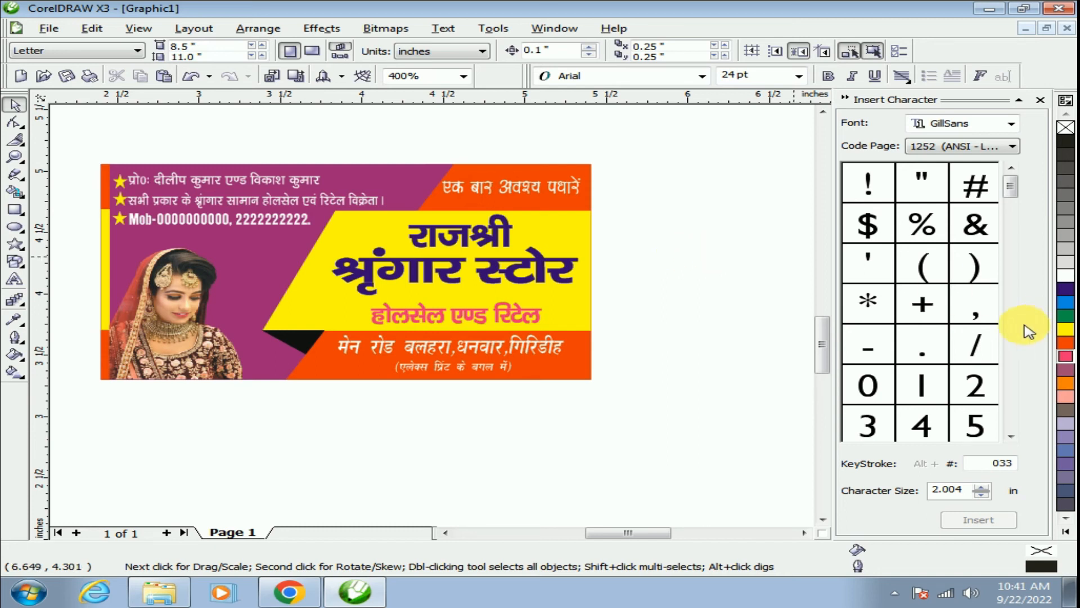
click(1066, 343)
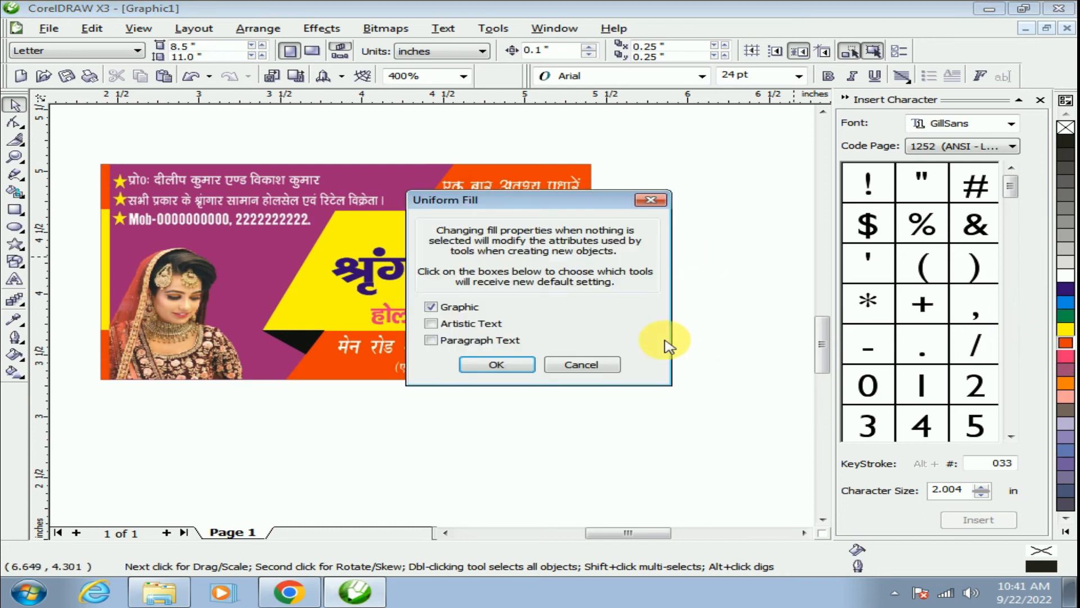
click(557, 365)
Fill the होलसेल एण्ड रिटेल text with red
scroll(755, 307, up, 3)
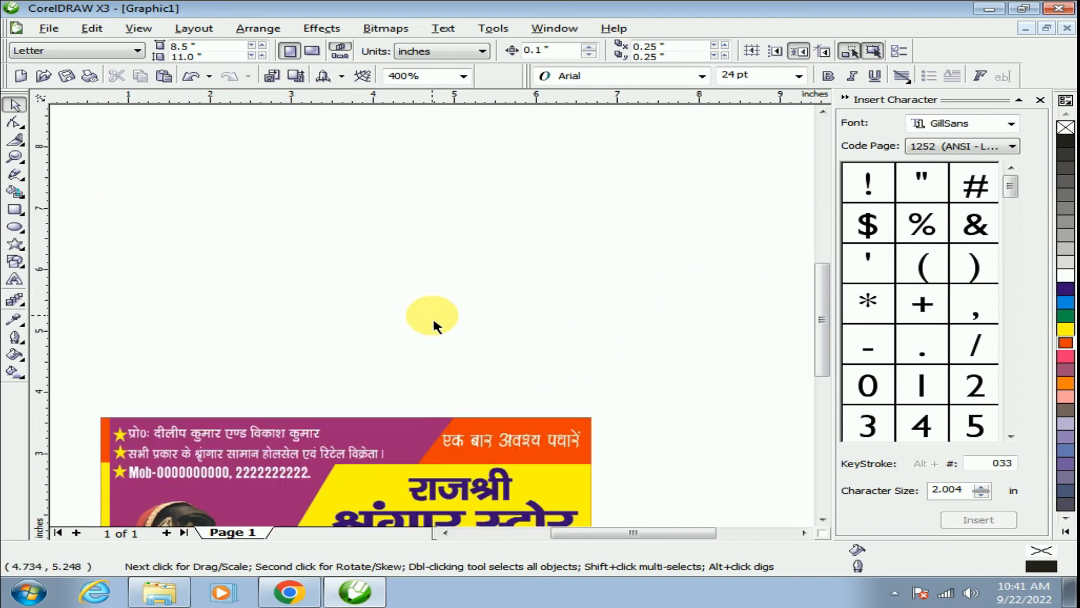
scroll(433, 317, down, 1)
click(420, 388)
scroll(436, 322, up, 1)
scroll(437, 322, up, 1)
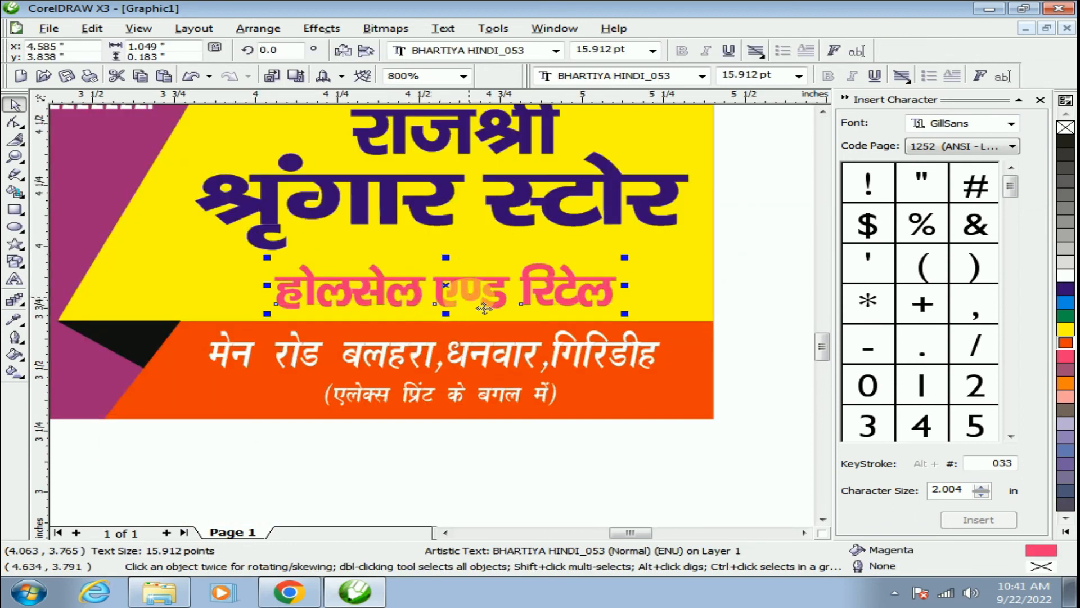
click(1066, 343)
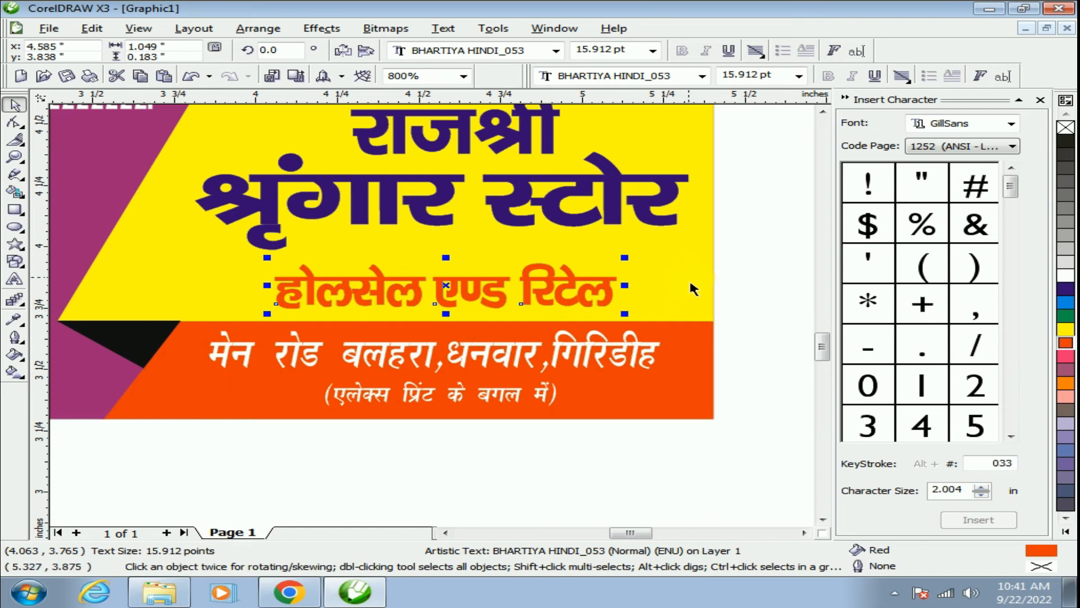
Give होलसेल एण्ड रिटेल a white 2.0 pt outline with rounded corners behind the fill
key(F12)
click(432, 231)
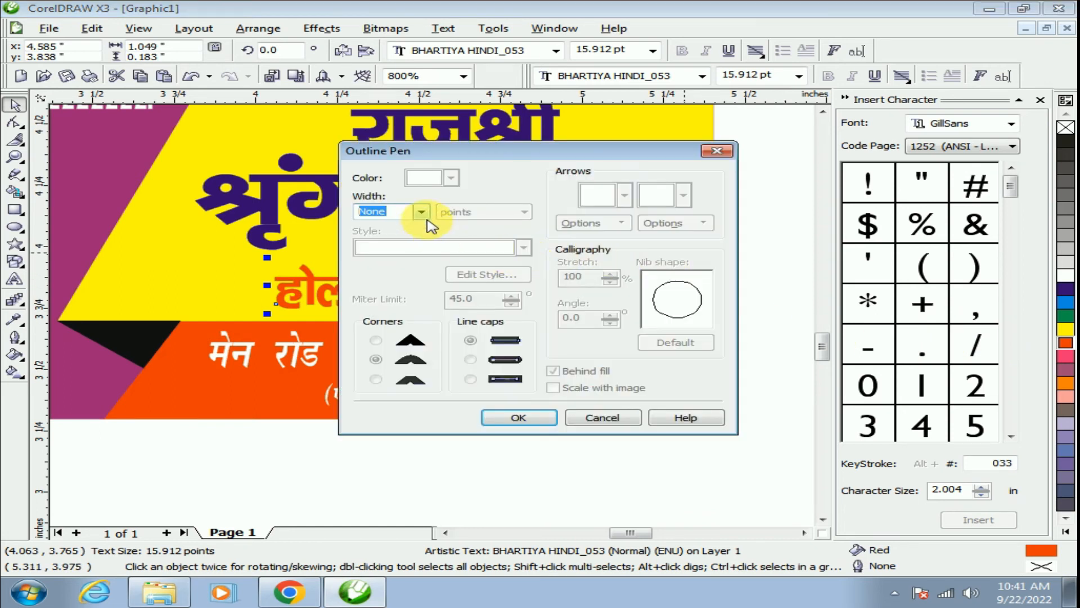
click(410, 272)
click(450, 178)
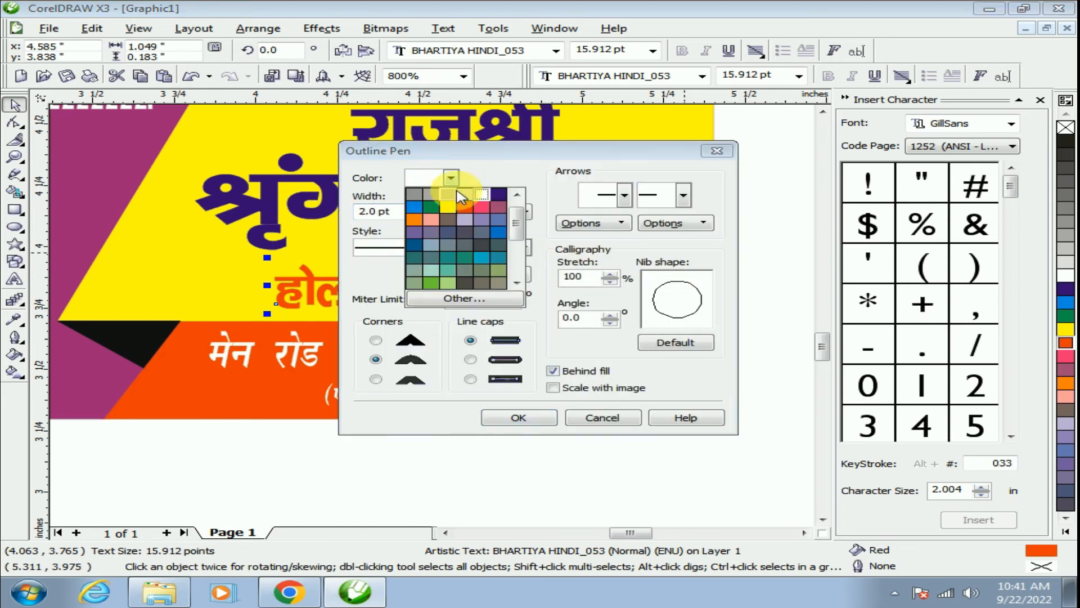
click(482, 194)
click(420, 358)
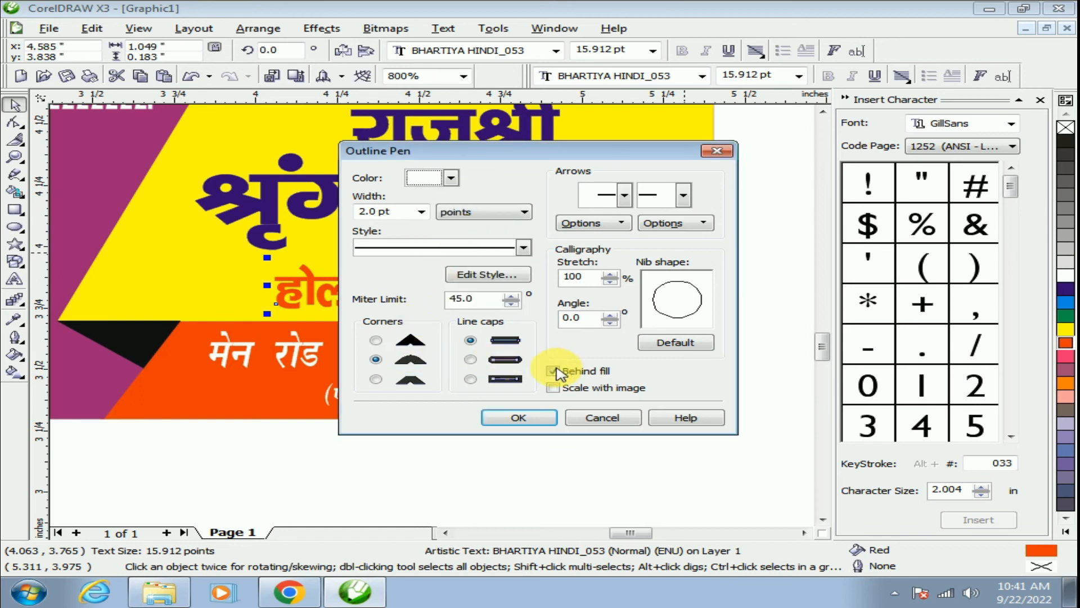
click(518, 417)
click(704, 273)
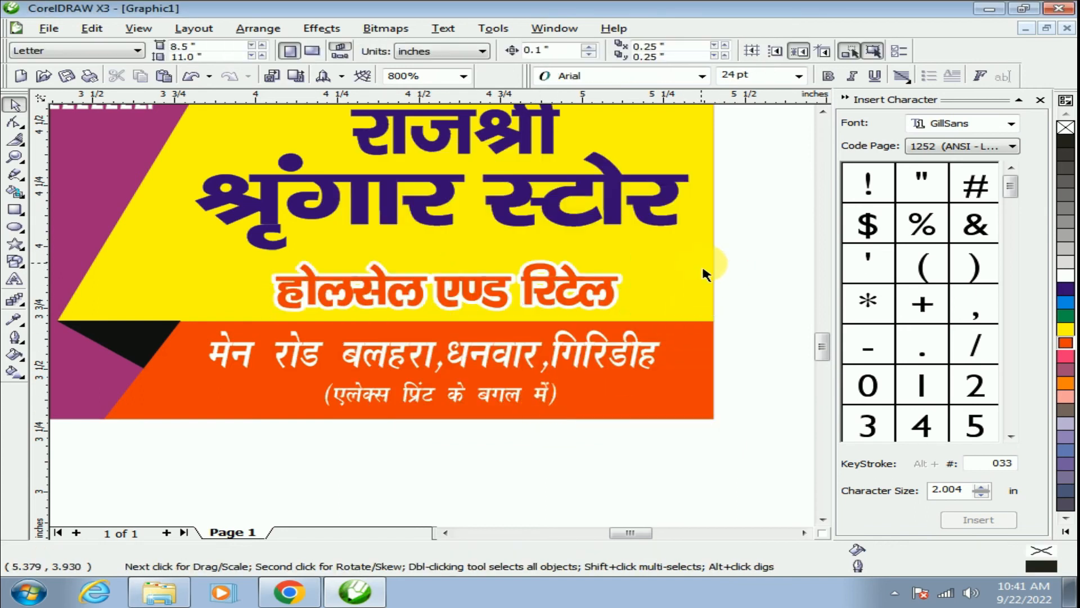
Move श्रृंगार स्टोर slightly down and to the left, between राजश्री and होलसेल एण्ड रिटेल
click(518, 225)
drag(519, 225, 505, 237)
scroll(448, 326, down, 1)
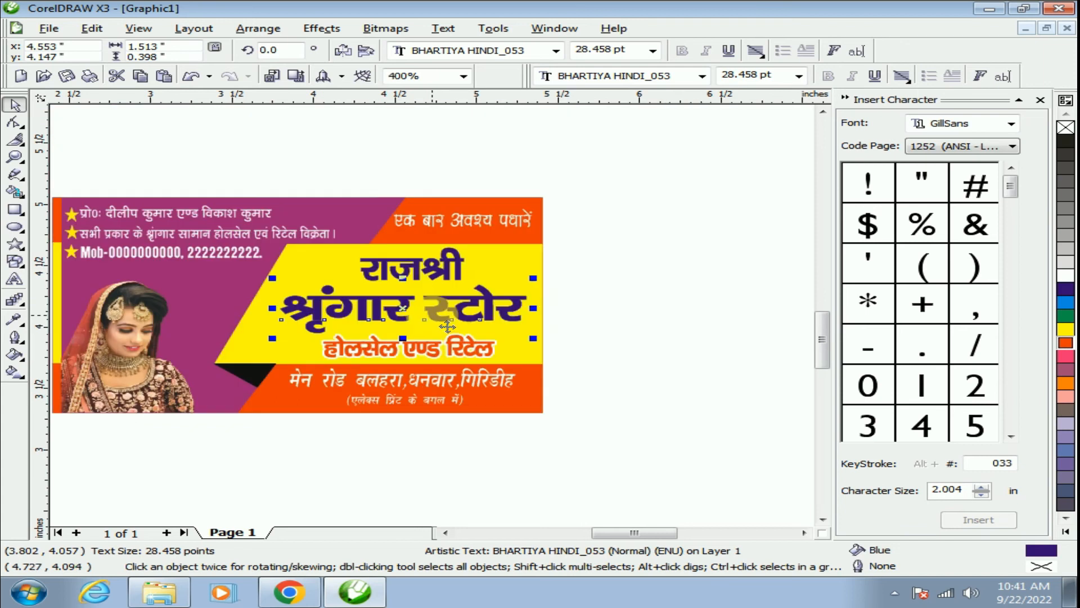
click(589, 267)
key(Tab)
click(618, 265)
Give राजश्री a white 2.0 pt outline with rounded corners behind the fill
click(411, 276)
key(F12)
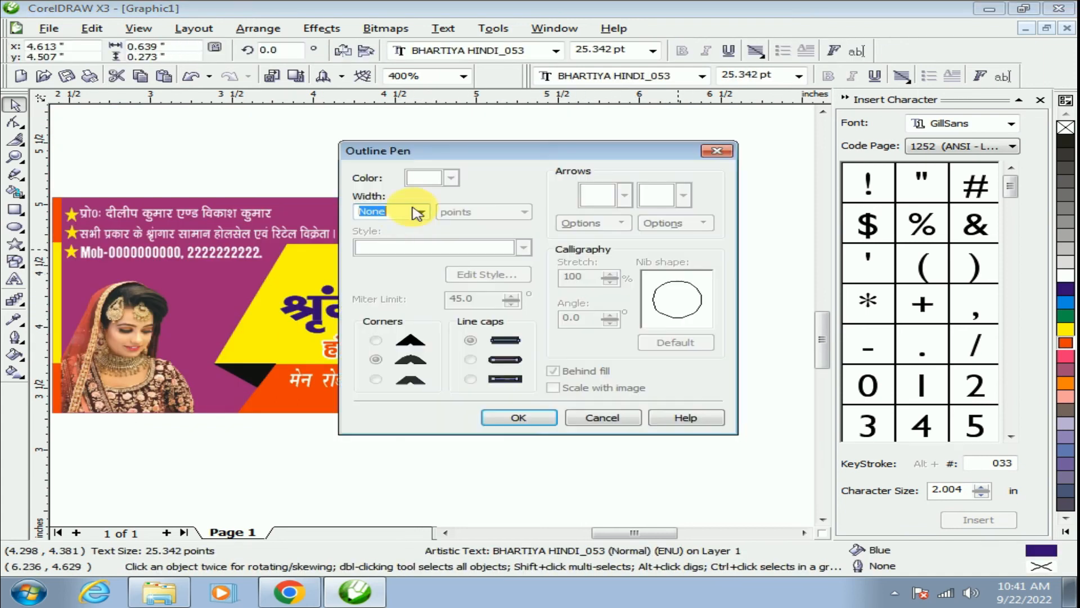
click(420, 212)
click(380, 248)
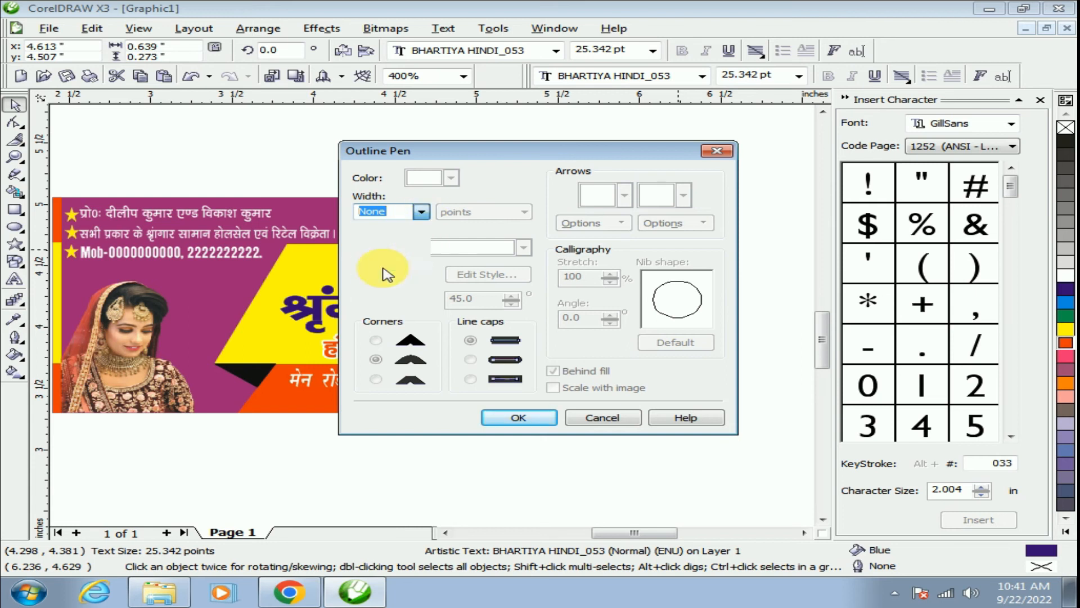
click(518, 417)
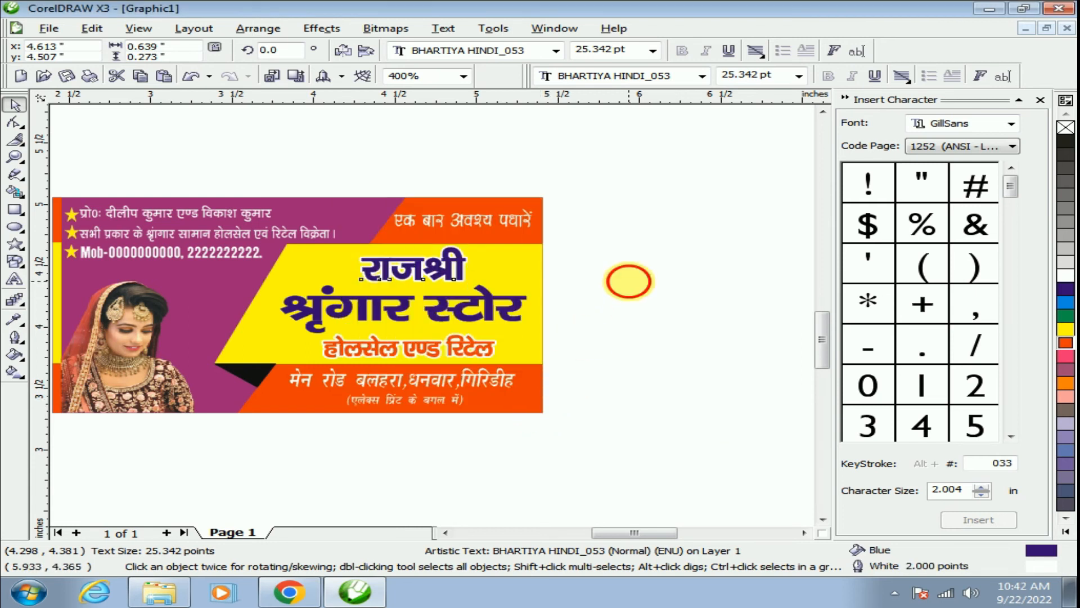
click(629, 282)
click(453, 278)
Give श्रृंगार स्टोर a white 4.0 pt outline with rounded corners behind the fill
click(438, 311)
key(F12)
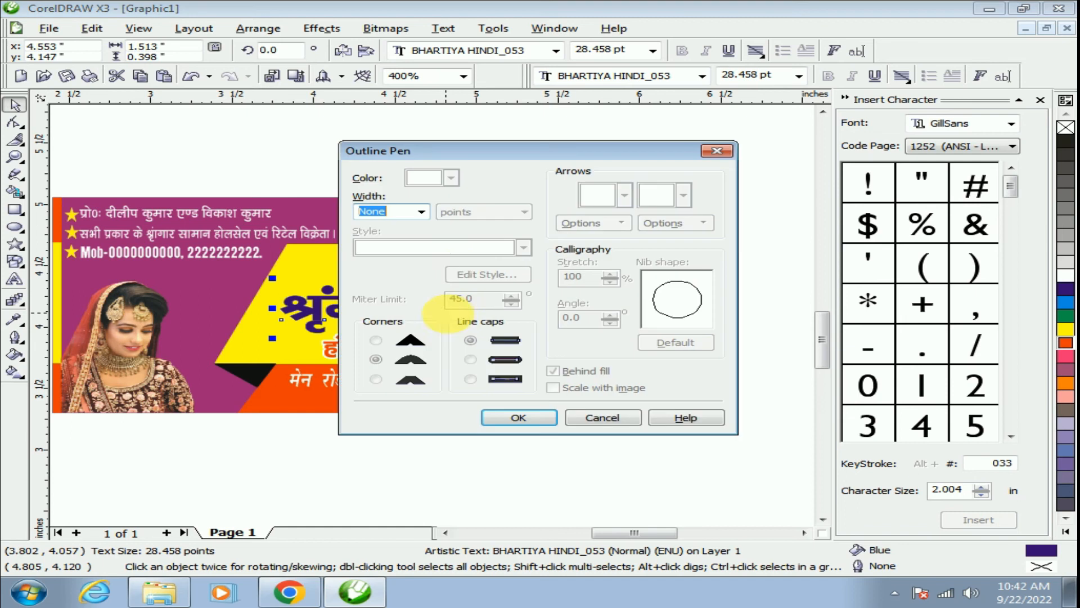
click(420, 212)
click(378, 280)
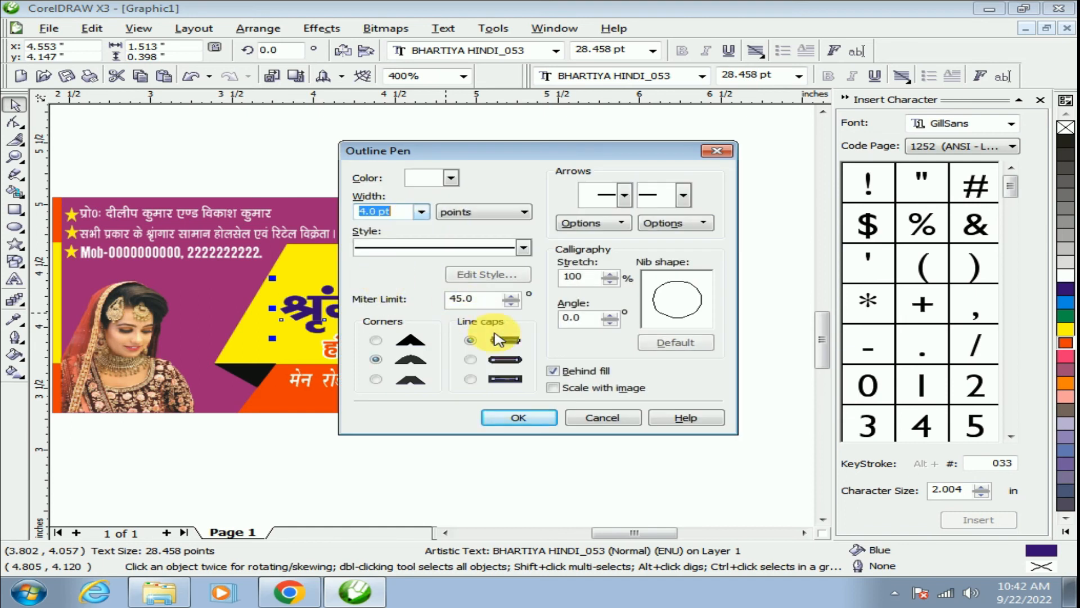
click(519, 418)
click(546, 321)
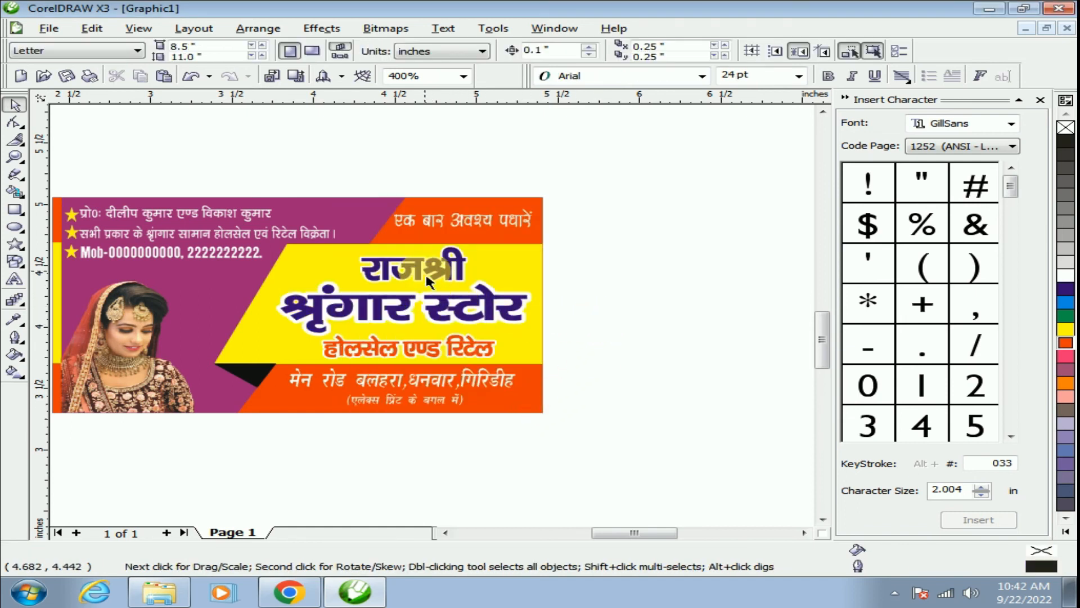
Set the white outline of राजश्री to 4.0 pt, placed behind the fill
click(440, 281)
key(F12)
click(432, 219)
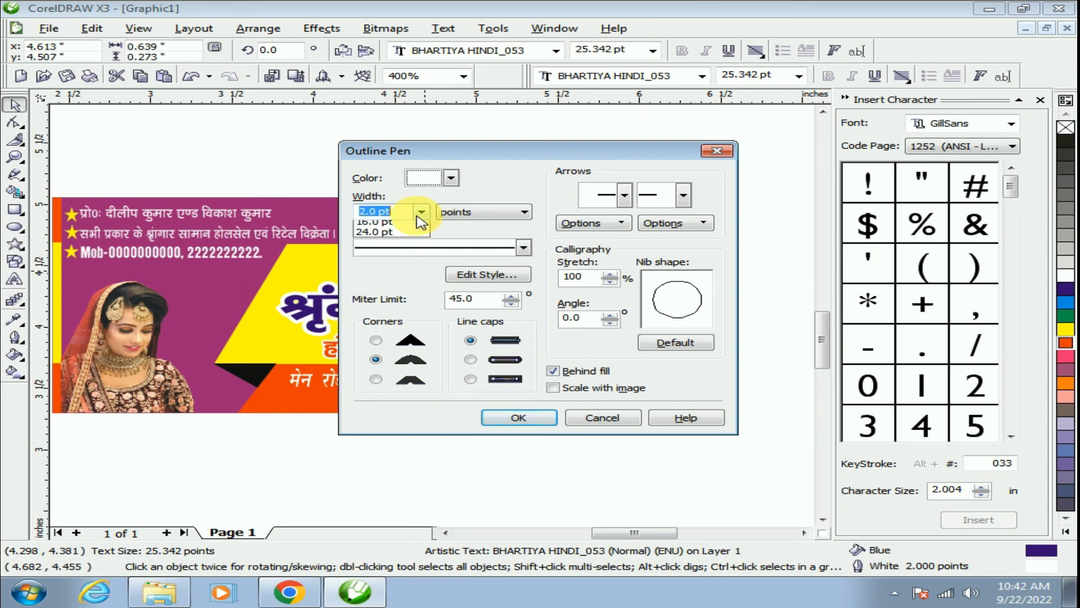
click(377, 280)
click(539, 420)
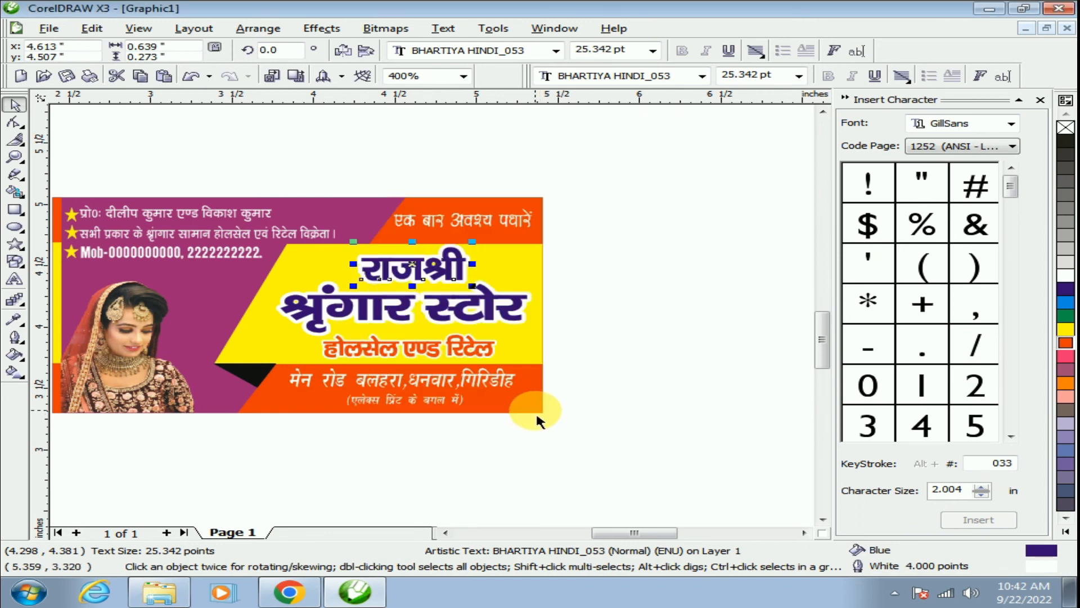
click(681, 311)
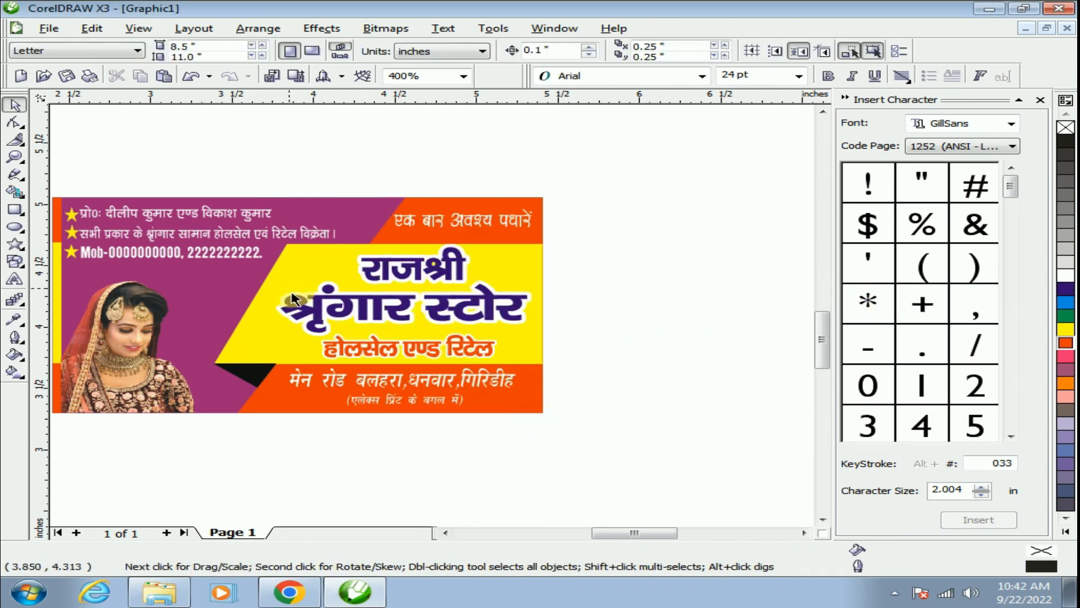
Apply a vertical linear fountain fill to श्रृंगार स्टोर, running from dark blue at the top to light blue at the bottom, midpoint 80
scroll(436, 318, up, 2)
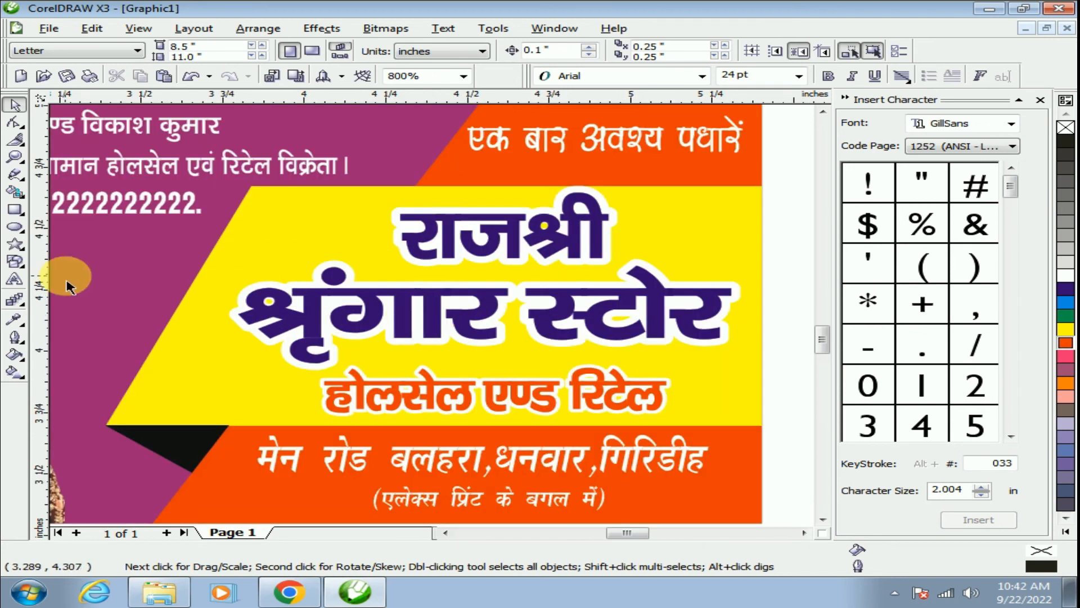
click(14, 371)
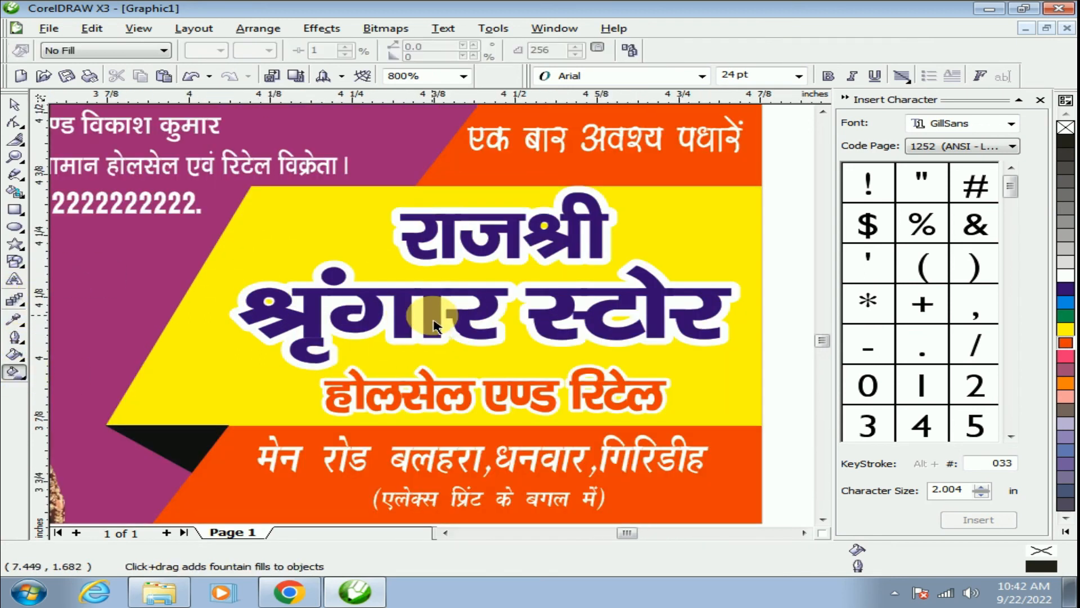
scroll(417, 346, up, 1)
click(384, 272)
drag(385, 271, 381, 320)
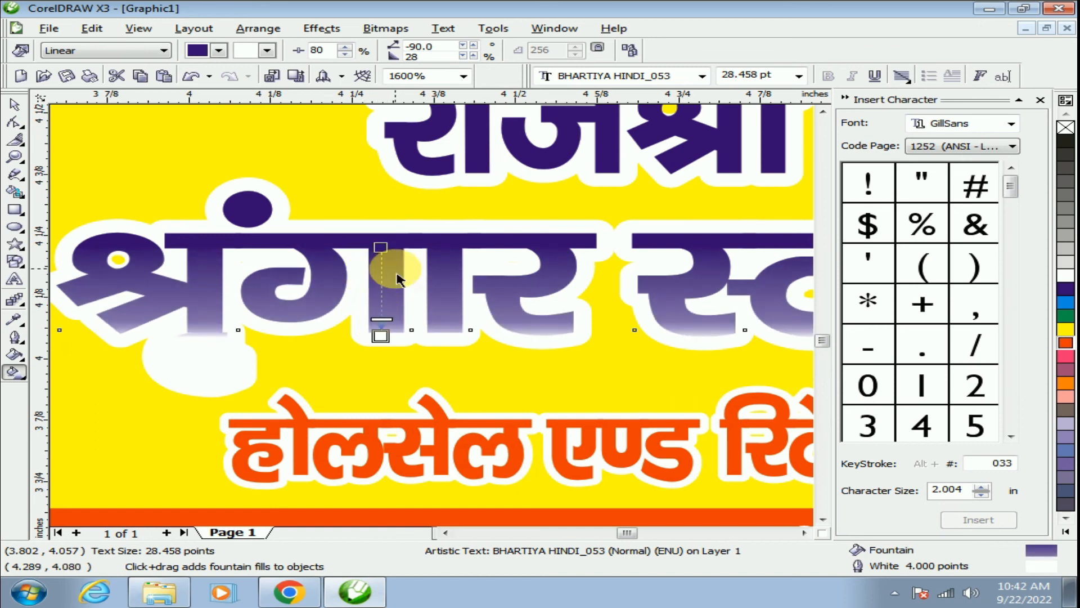
key(F3)
drag(1072, 309, 434, 322)
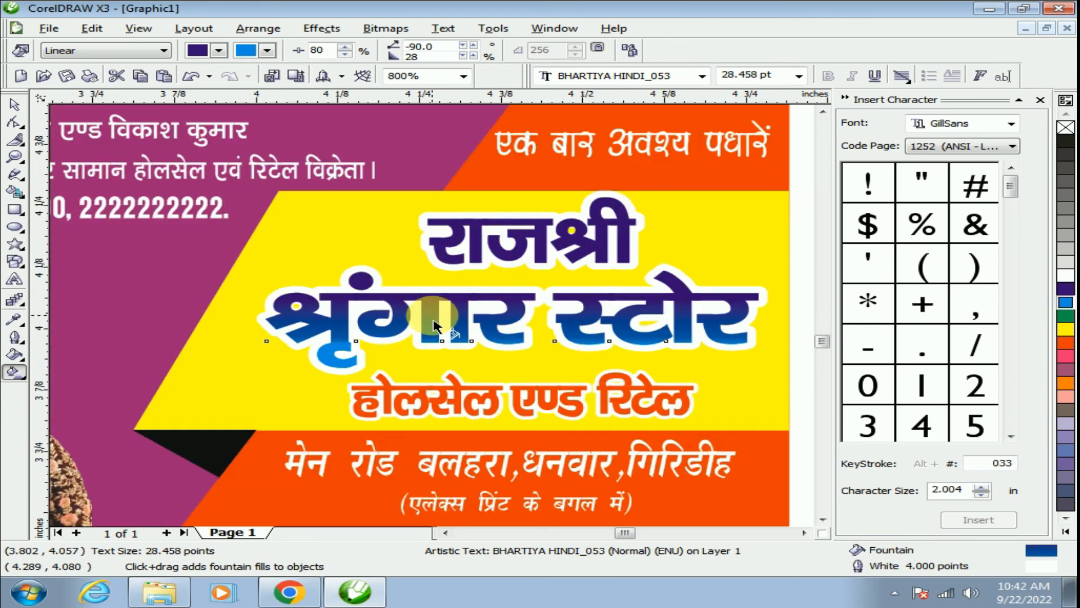
Shift the श्रृंगार स्टोर gradient downward so it starts around mid-letter and ends below the main letter strokes
scroll(417, 354, up, 2)
drag(472, 303, 460, 366)
drag(465, 120, 462, 196)
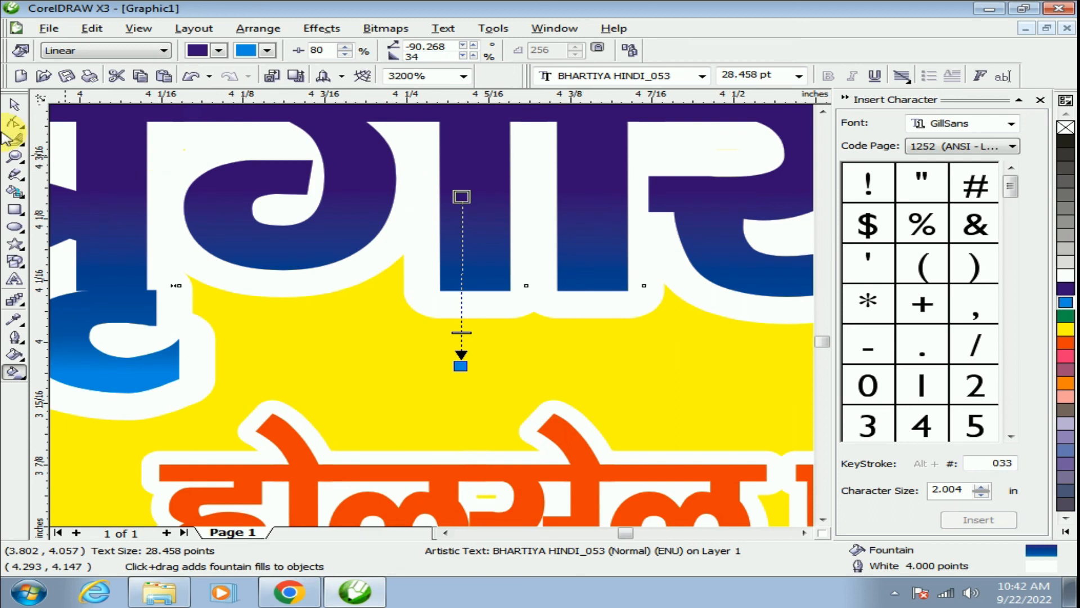
click(16, 106)
scroll(422, 313, down, 2)
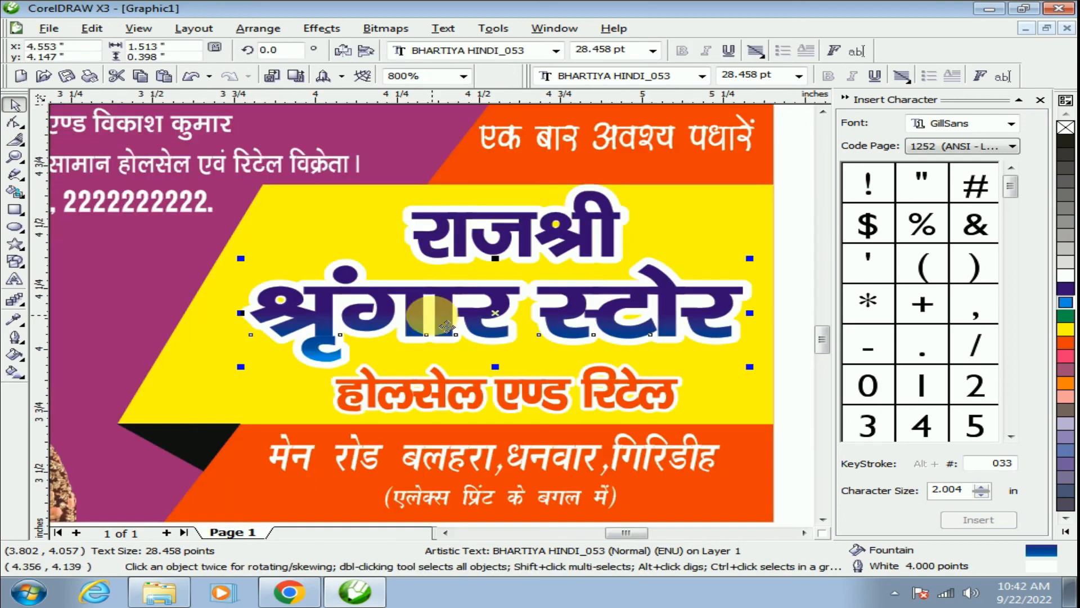
Stretch राजश्री leftward to about 105% width and give it a vertical linear fountain fill from dark blue to light blue
click(494, 242)
drag(419, 235, 409, 235)
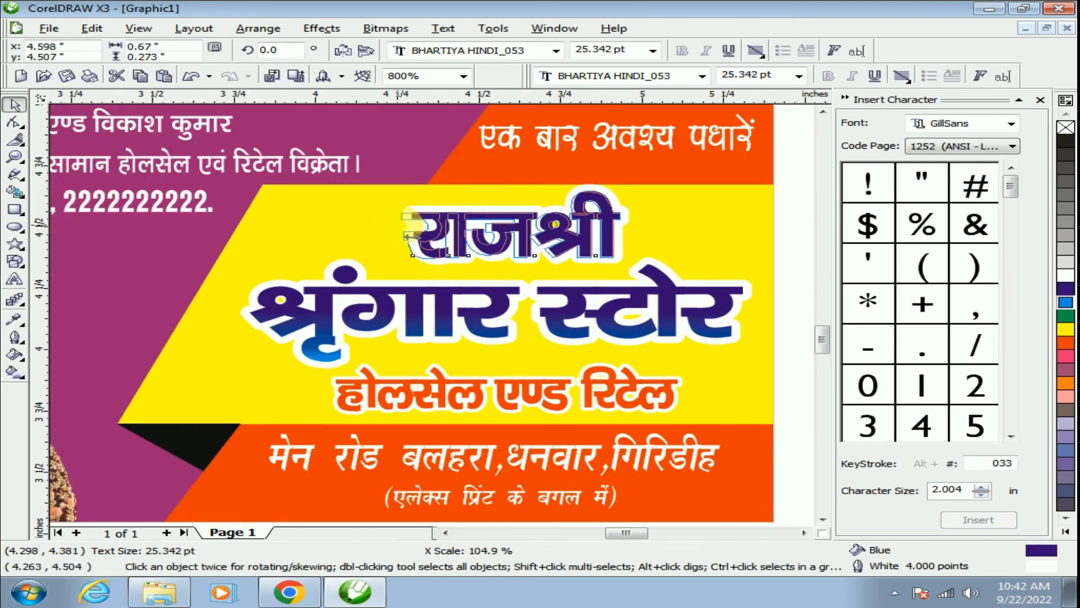
click(14, 371)
drag(518, 218, 519, 256)
scroll(434, 312, up, 2)
drag(377, 263, 376, 362)
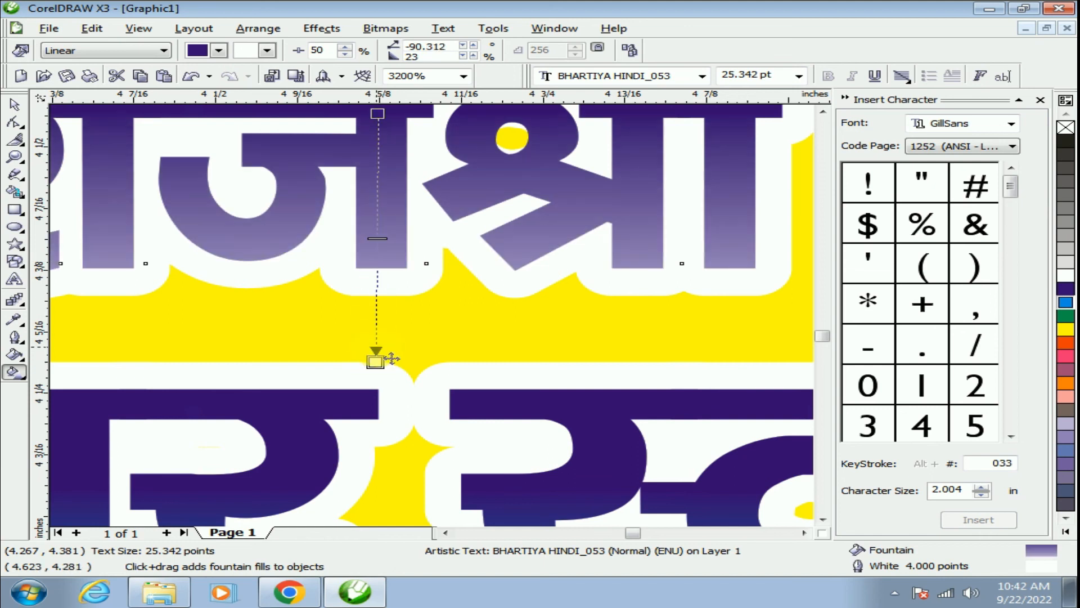
drag(1065, 302, 452, 247)
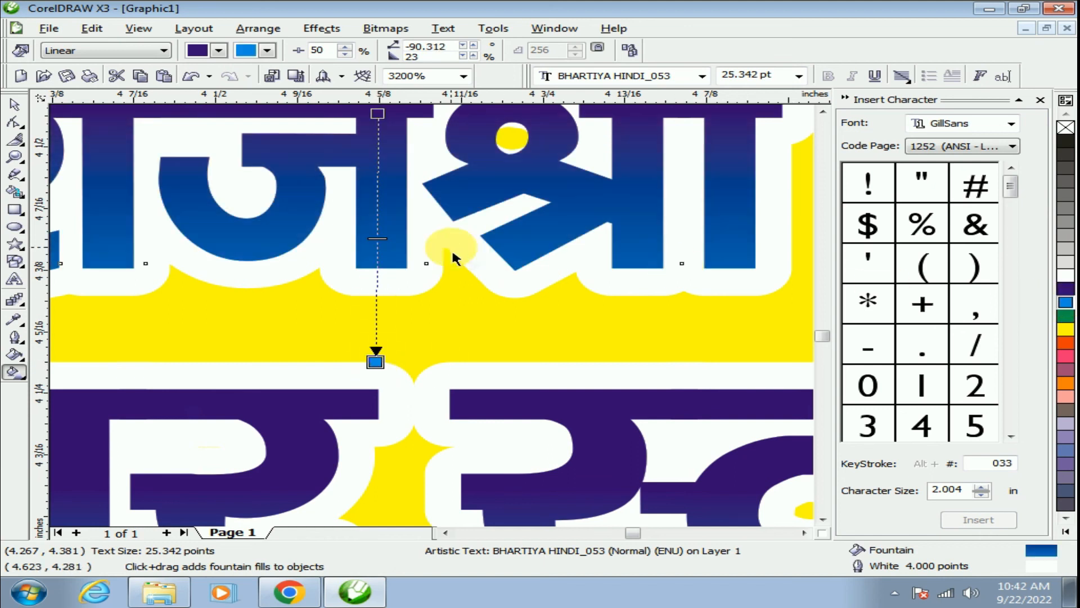
Set the राजश्री gradient midpoint to 72 and lower its start point to about the middle of the letters
drag(382, 241, 376, 293)
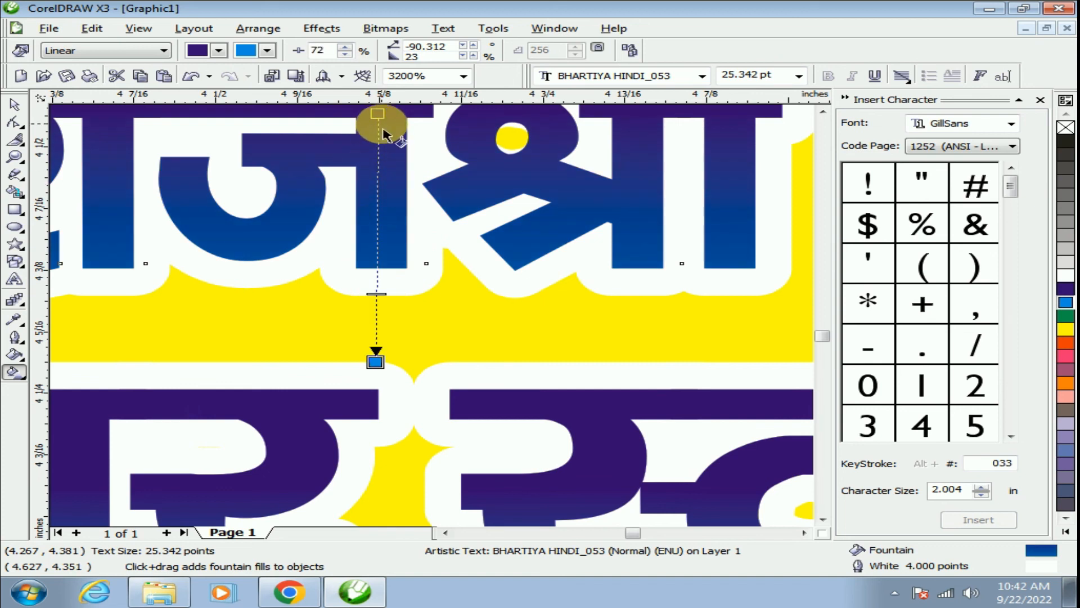
drag(378, 114, 377, 201)
key(F3)
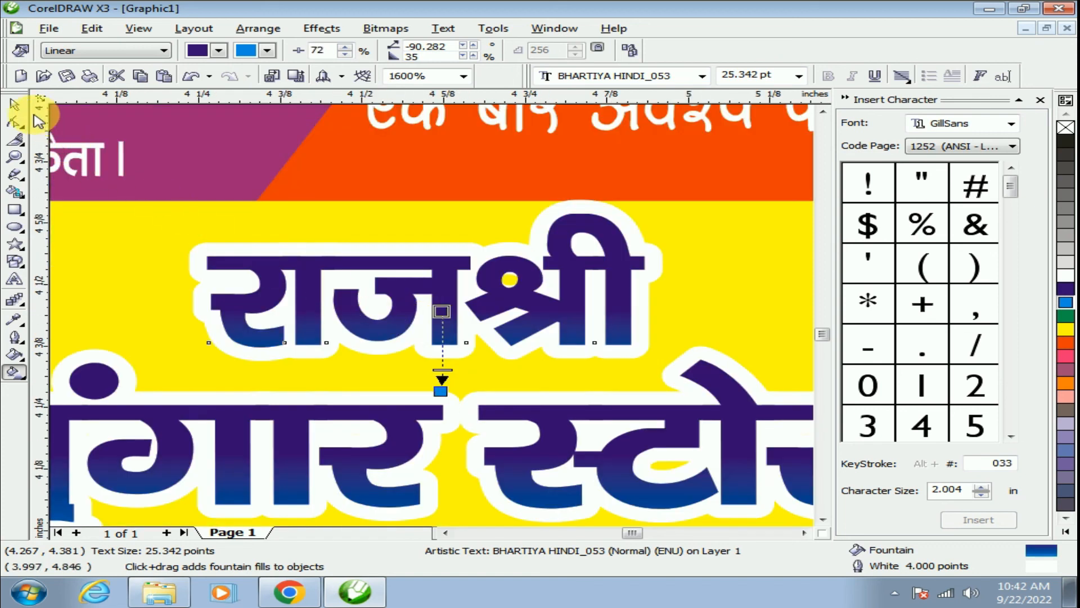
click(14, 104)
key(F3)
key(F3)
key(F3)
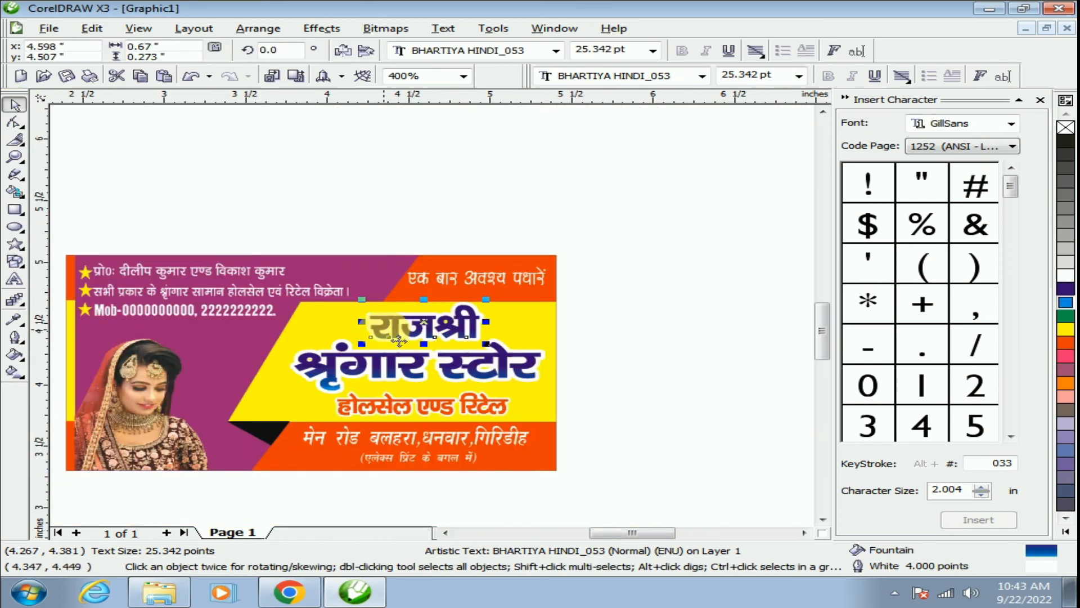
scroll(433, 326, up, 1)
click(315, 217)
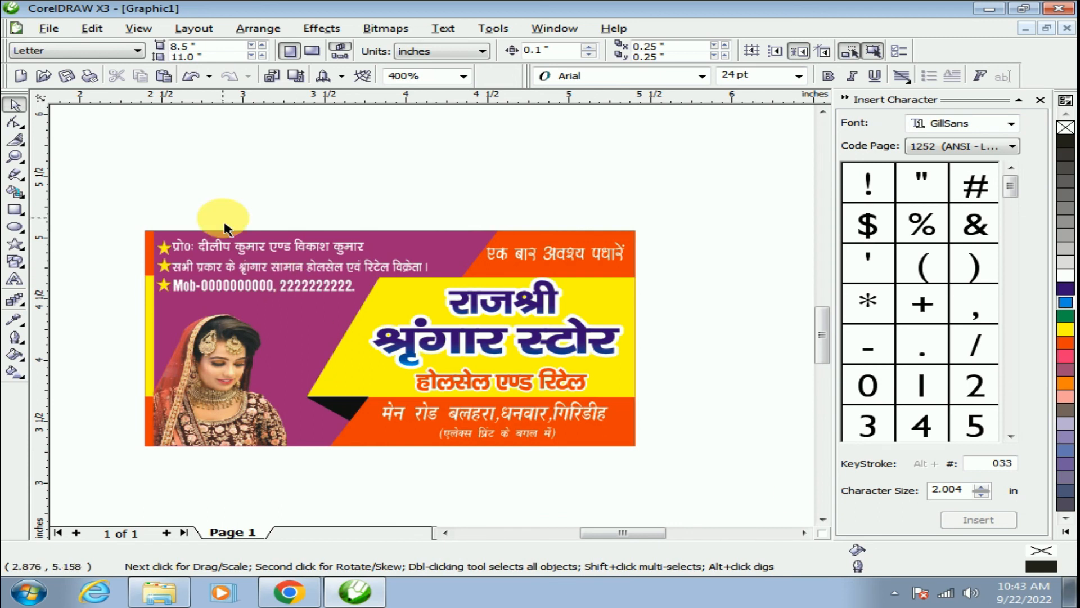
Group all the card's objects and centre the group on the page
drag(635, 457, 637, 457)
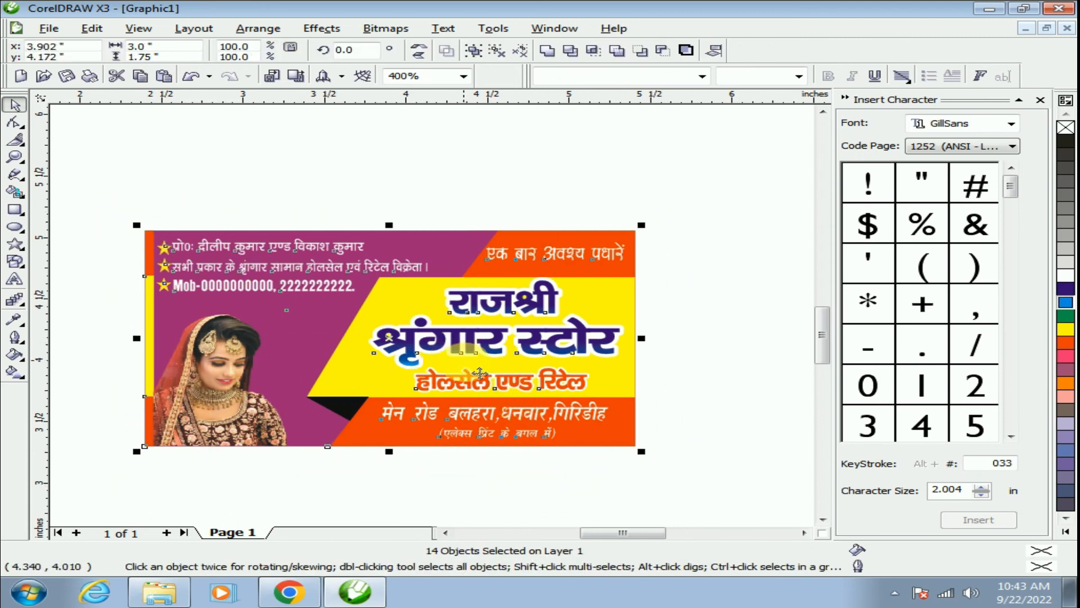
key(ctrl+g)
key(p)
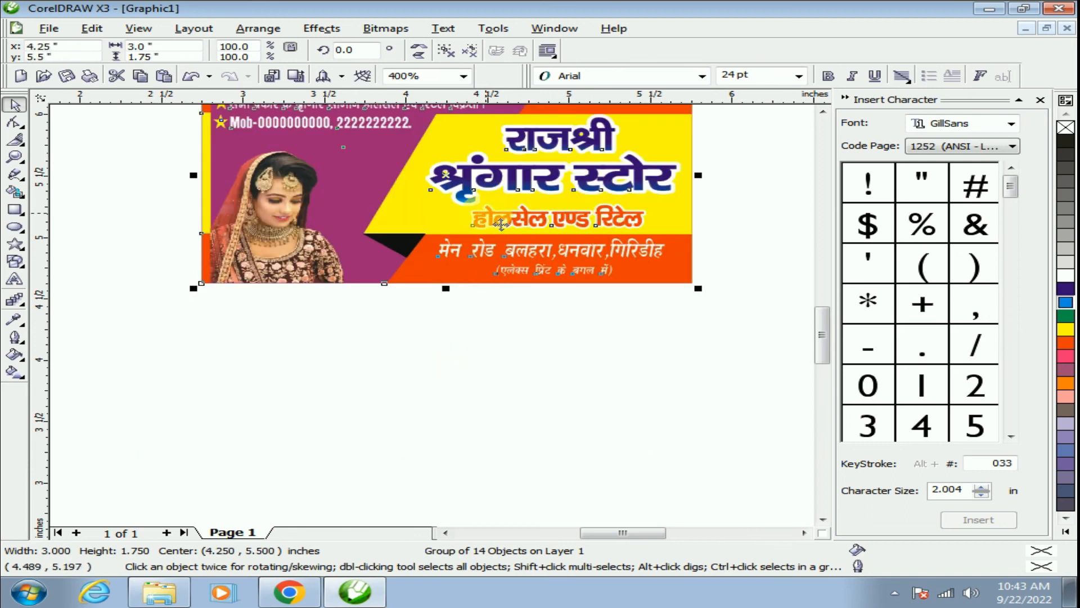
scroll(450, 338, down, 1)
scroll(447, 322, up, 1)
drag(447, 322, 409, 302)
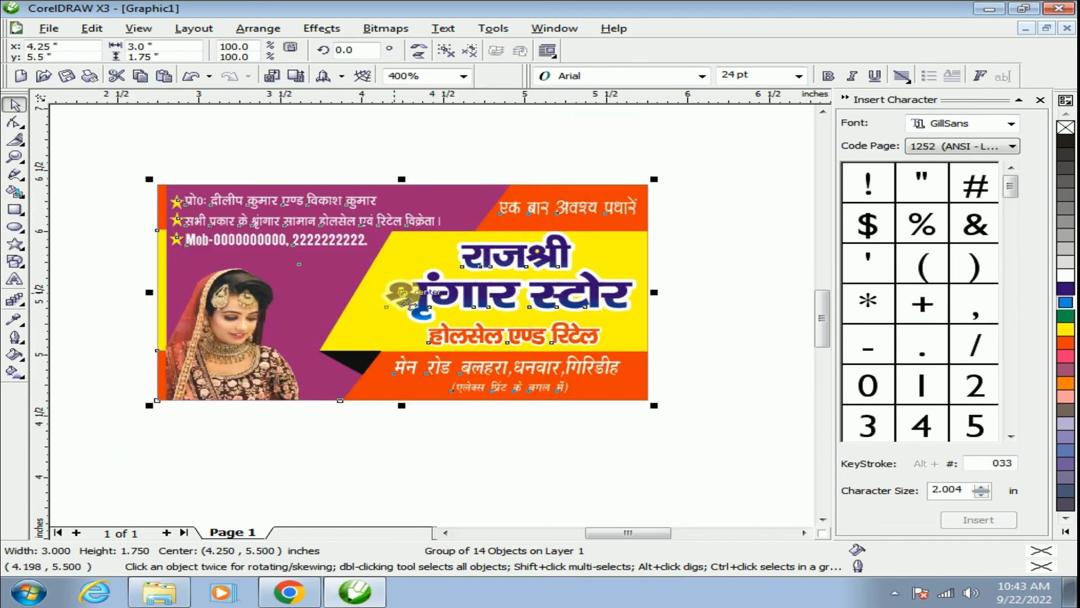
click(290, 163)
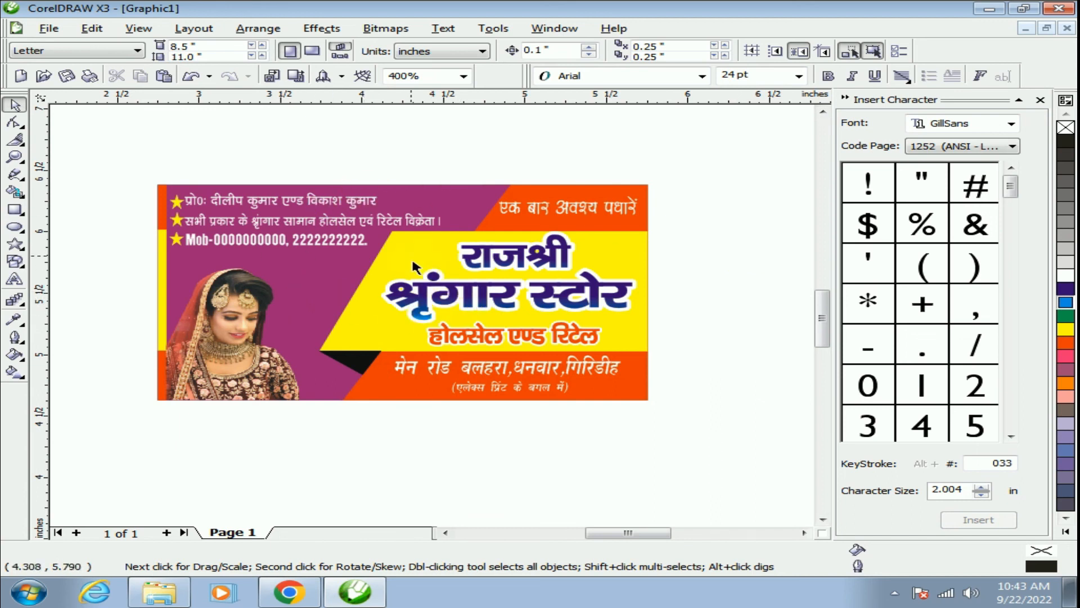
click(449, 344)
click(499, 273)
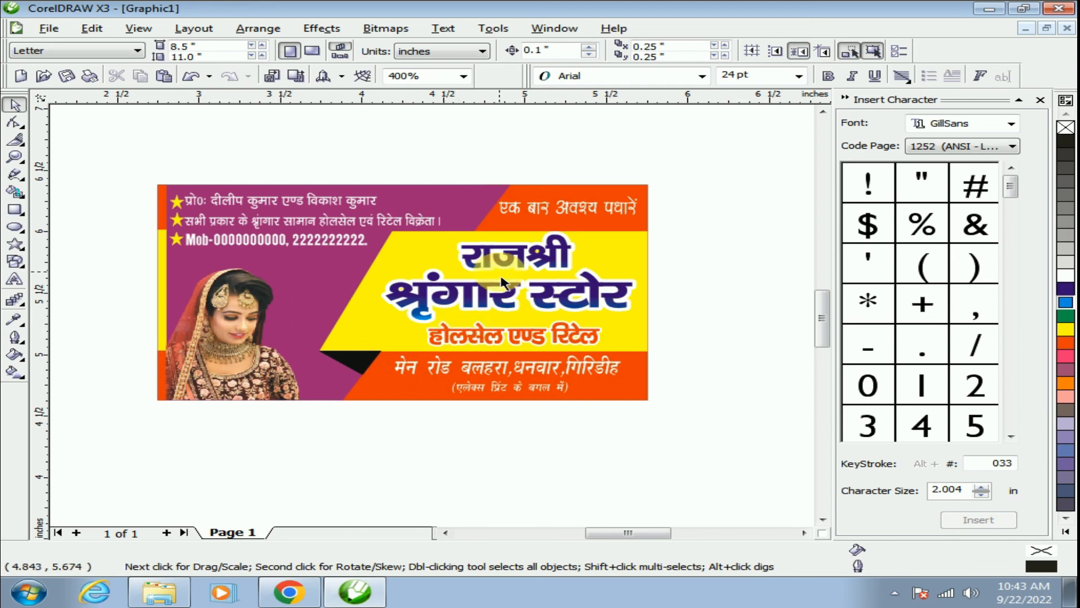
click(423, 384)
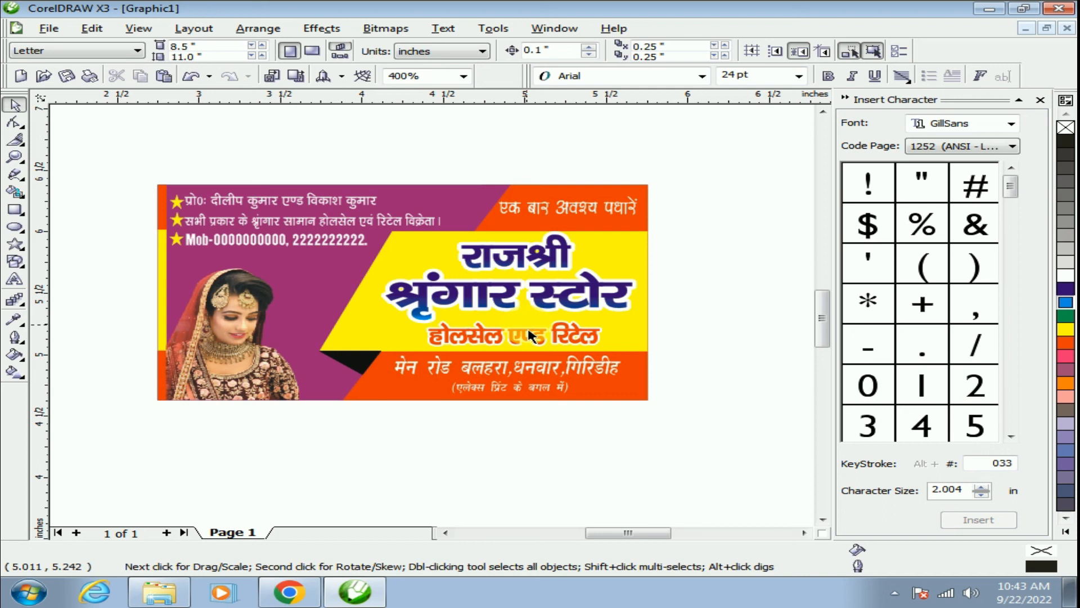
click(461, 322)
click(412, 316)
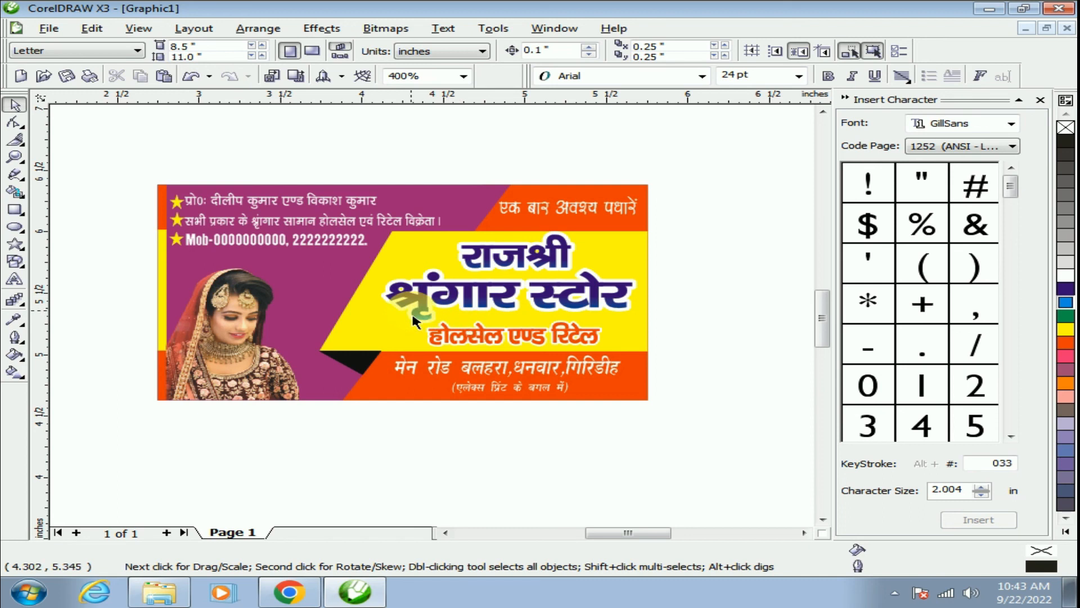